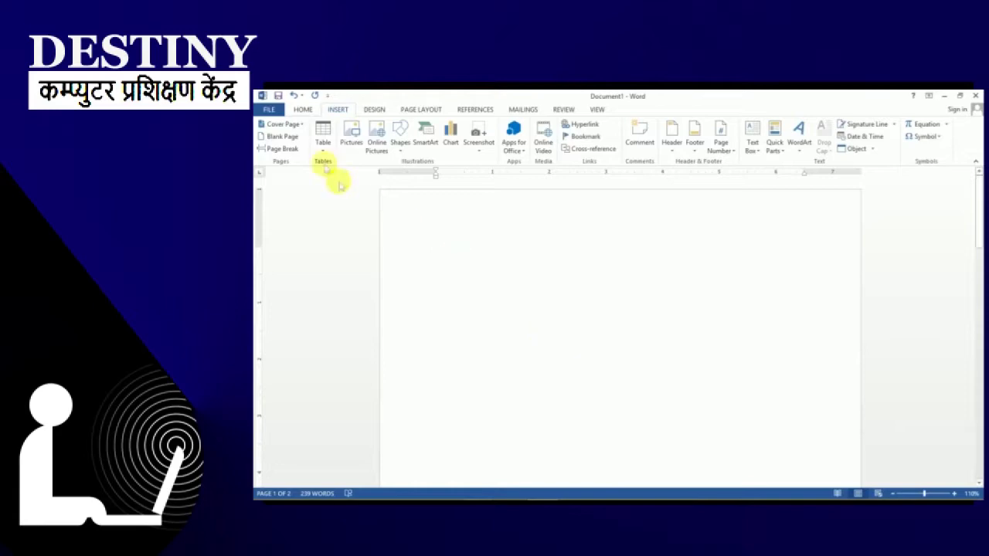
- Insert the built-in Integral cover page at the start of the document
click(288, 124)
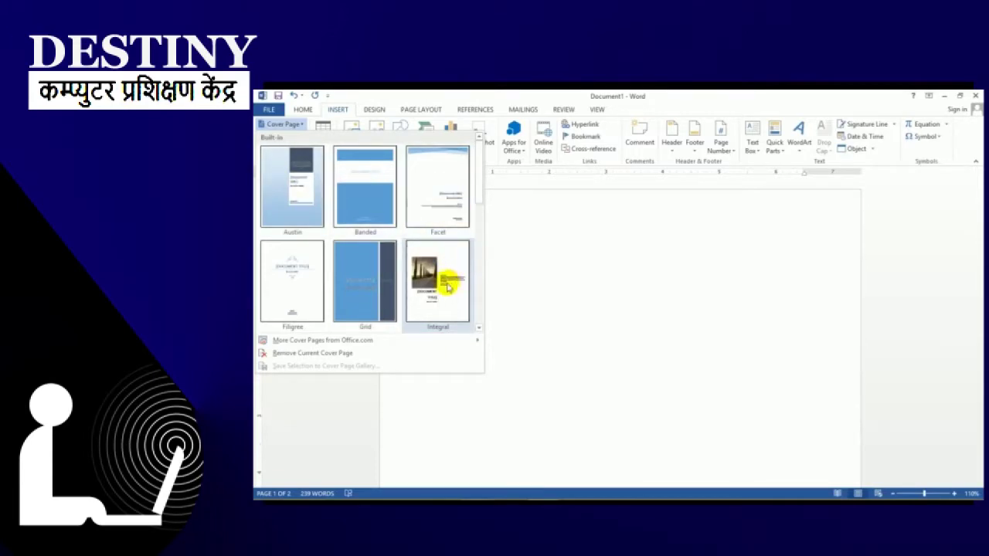
click(448, 287)
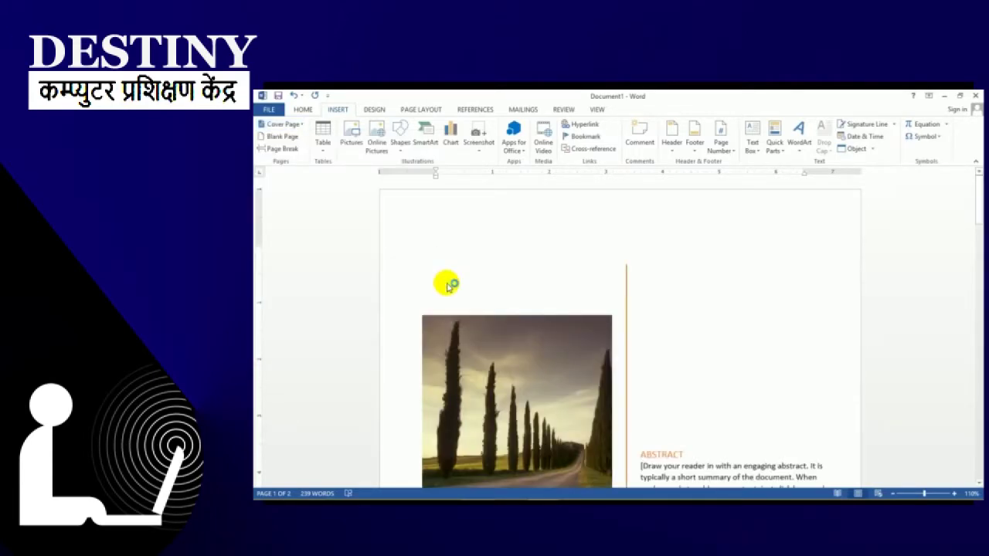
scroll(645, 333, down, 4)
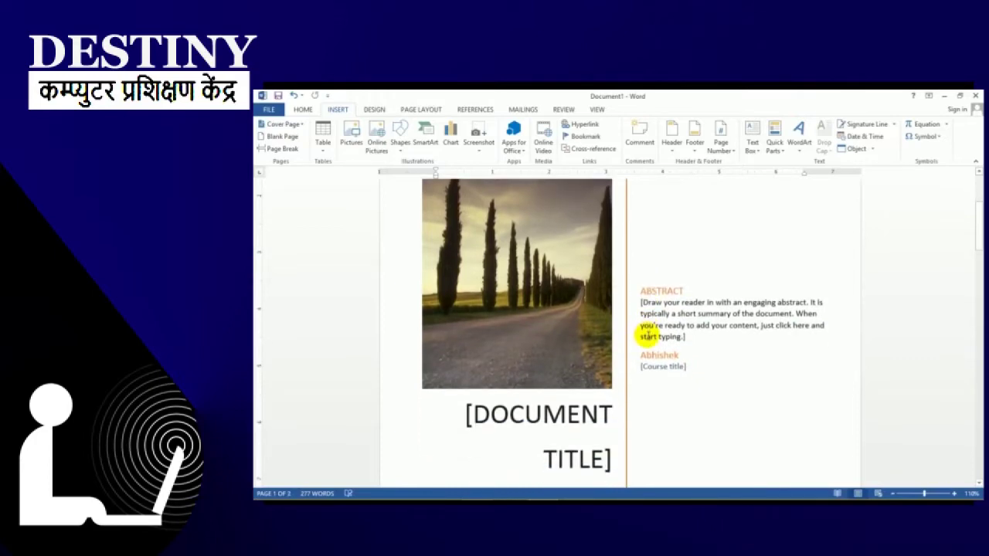
click(522, 279)
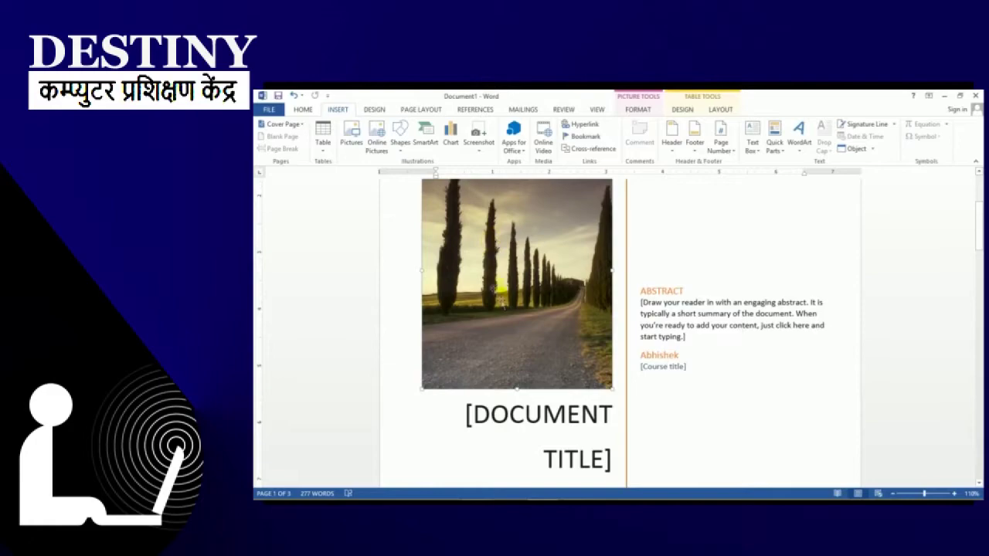
click(349, 138)
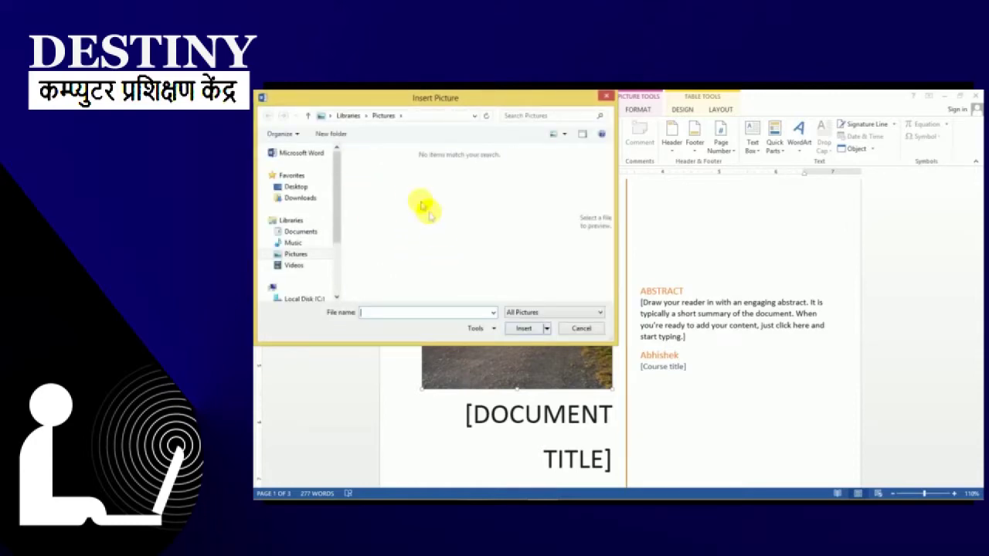
click(582, 335)
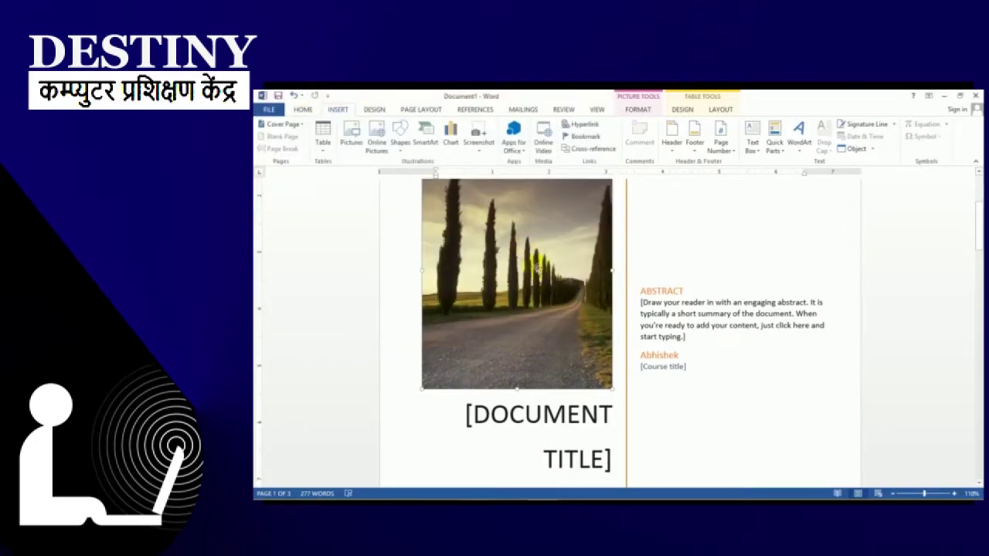
- Select the cover page's title and abstract placeholders in turn to examine its editable fields
scroll(599, 345, down, 2)
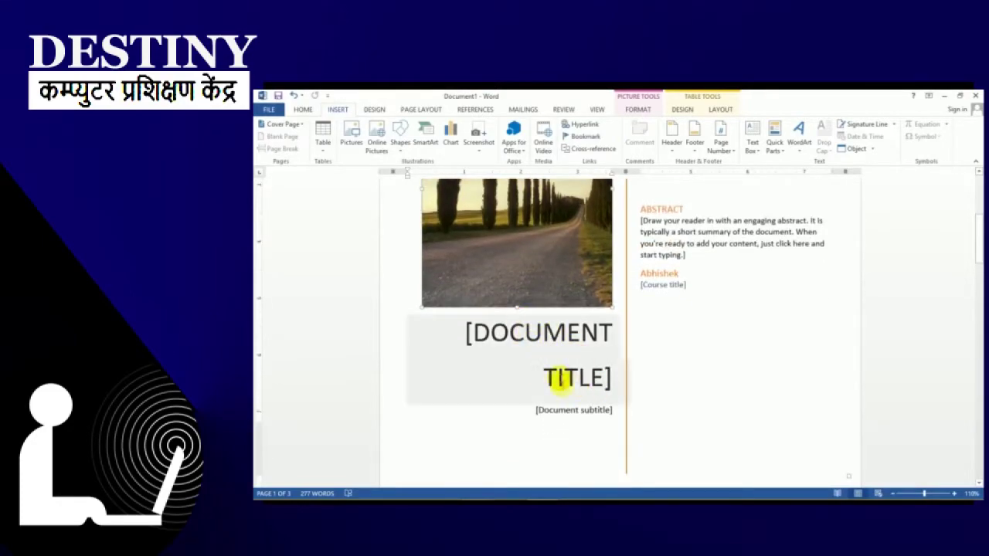
click(563, 411)
click(540, 332)
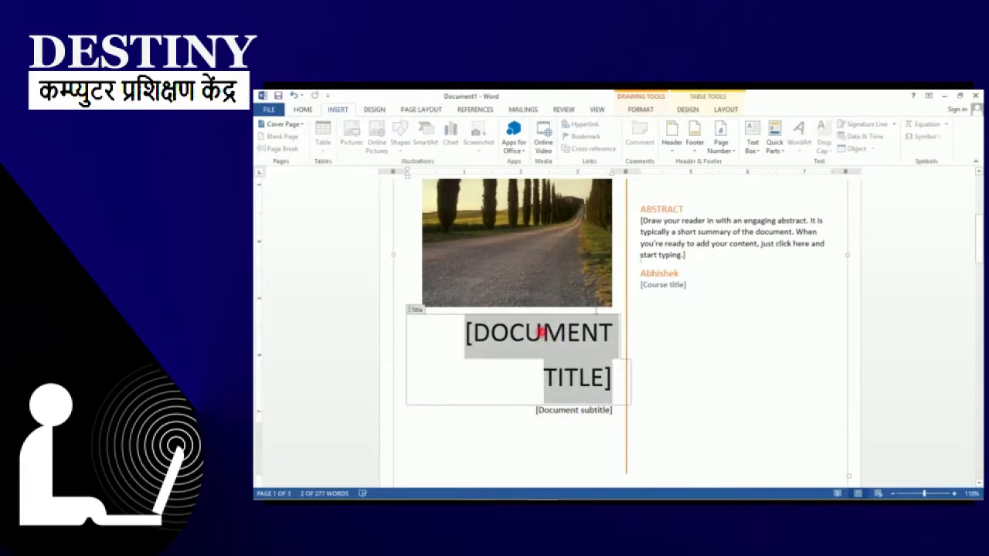
scroll(657, 266, up, 1)
click(649, 264)
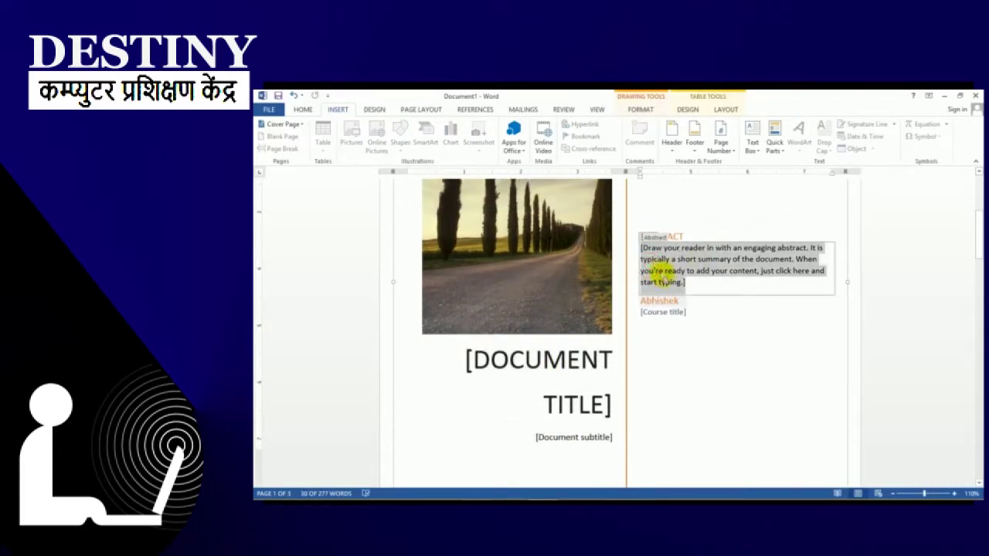
click(672, 275)
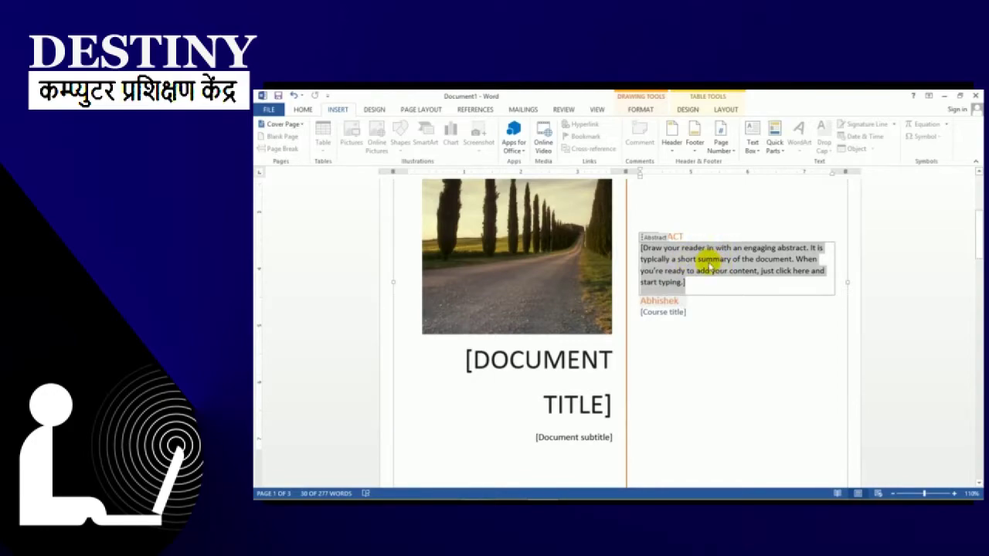
- Delete the entire document content, including the cover page
click(384, 207)
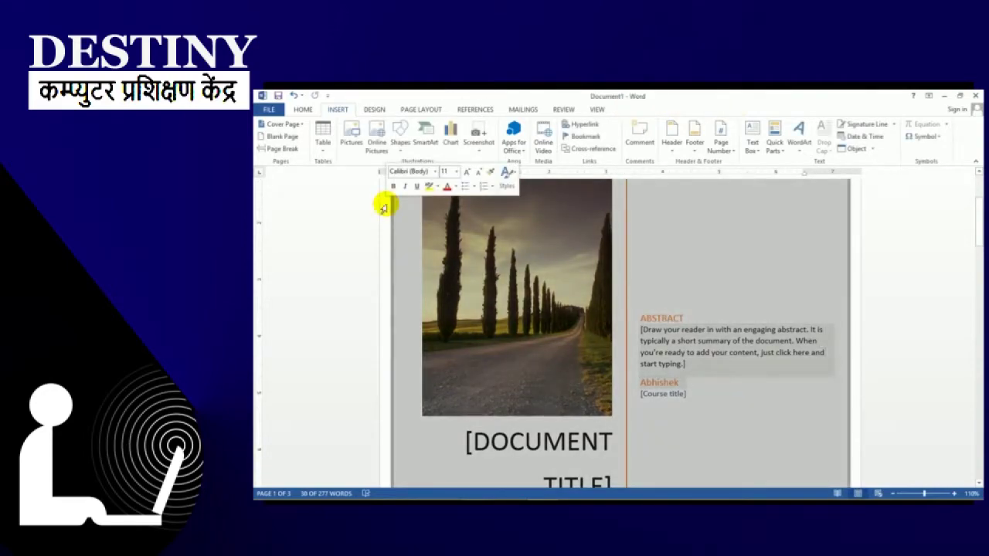
scroll(818, 259, up, 3)
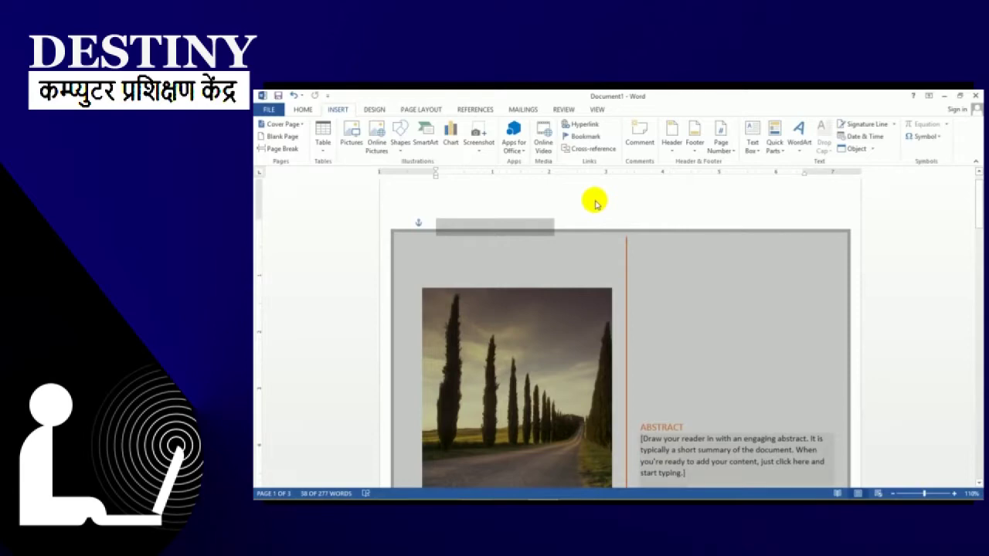
key(Delete)
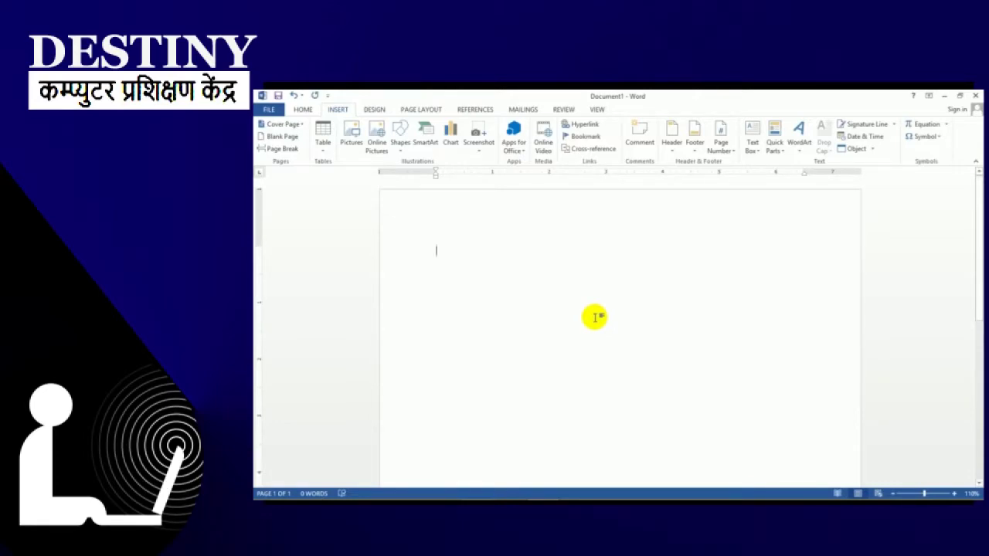
drag(979, 207, 977, 177)
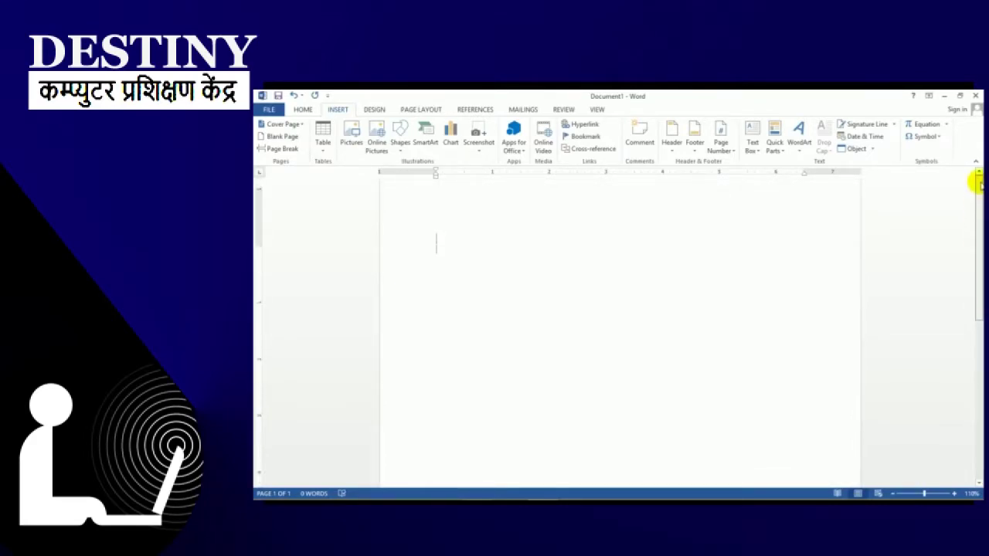
click(522, 230)
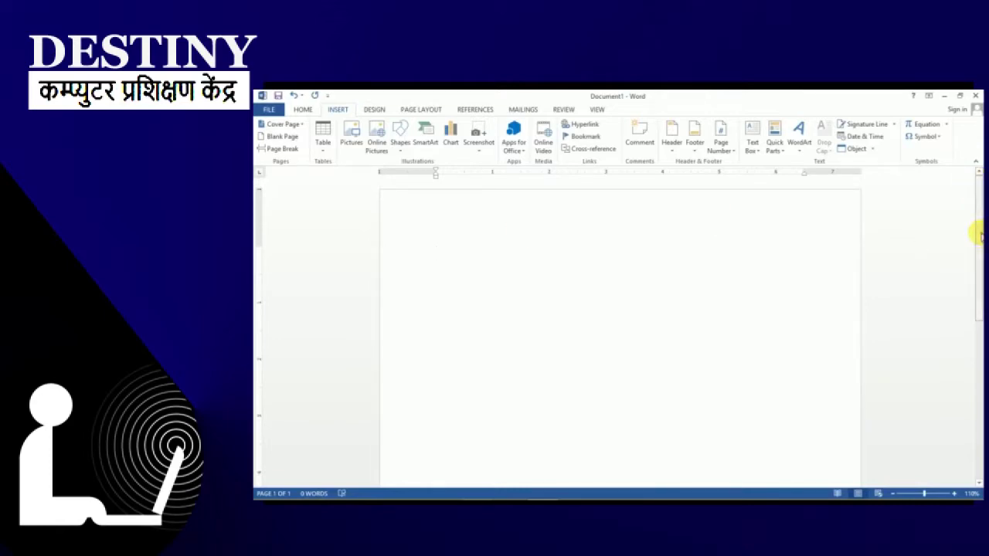
mouse_move(977, 229)
mouse_down()
mouse_move(977, 412)
mouse_move(953, 209)
mouse_up()
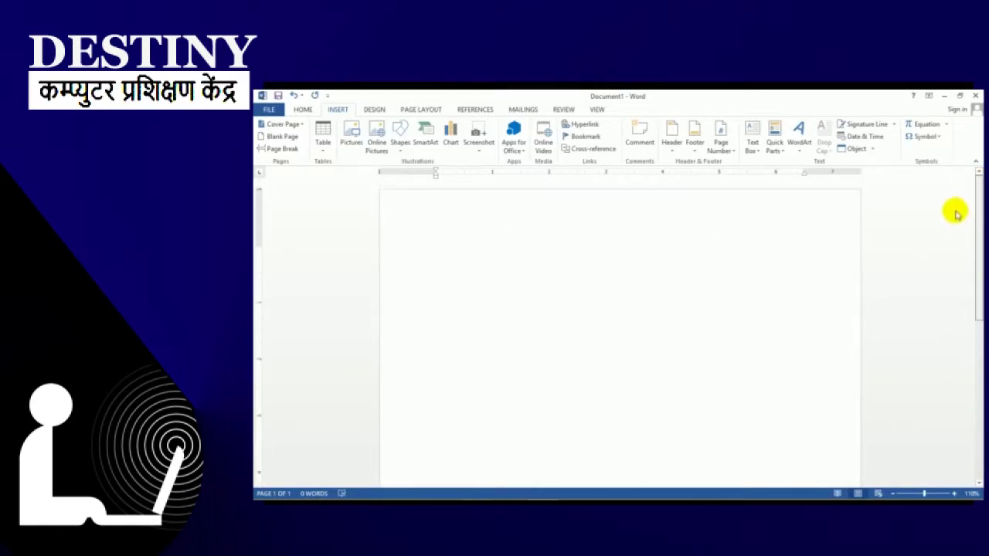
- Add a blank page to the empty document and look over both pages
click(282, 137)
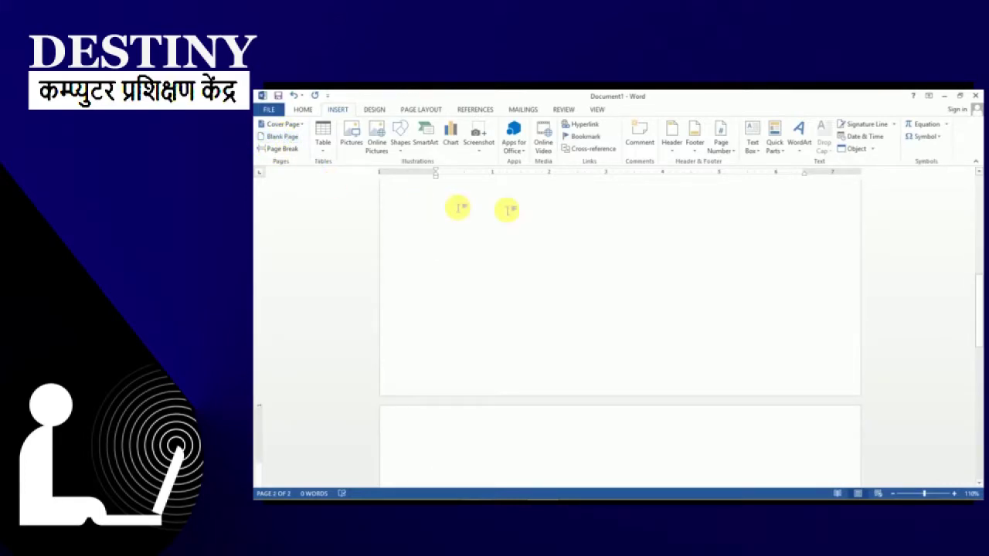
drag(977, 304, 977, 381)
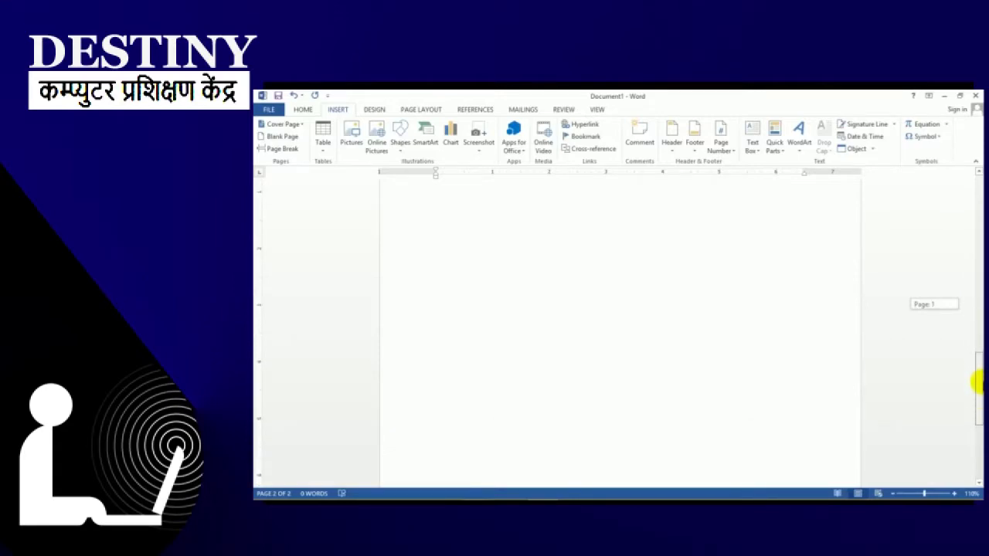
scroll(583, 299, up, 10)
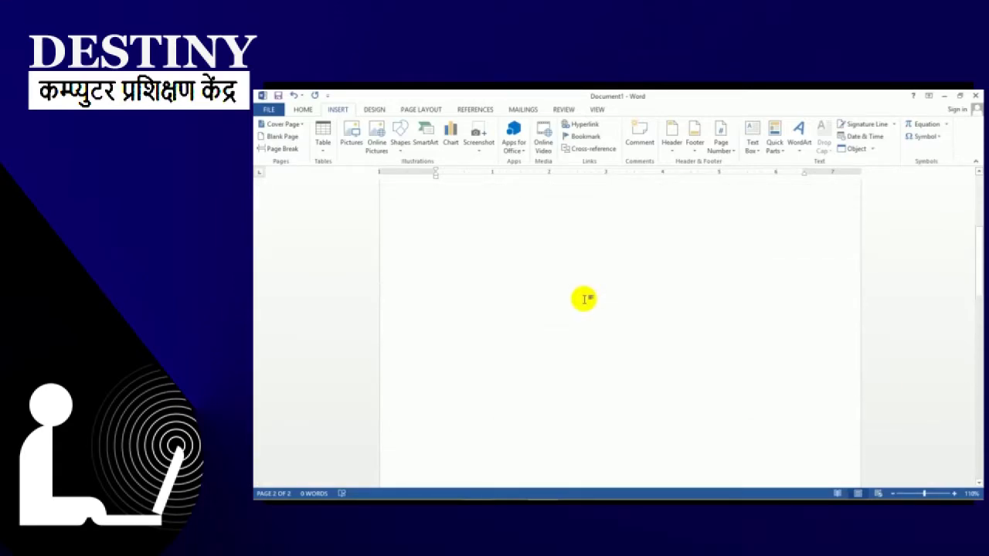
scroll(583, 299, up, 3)
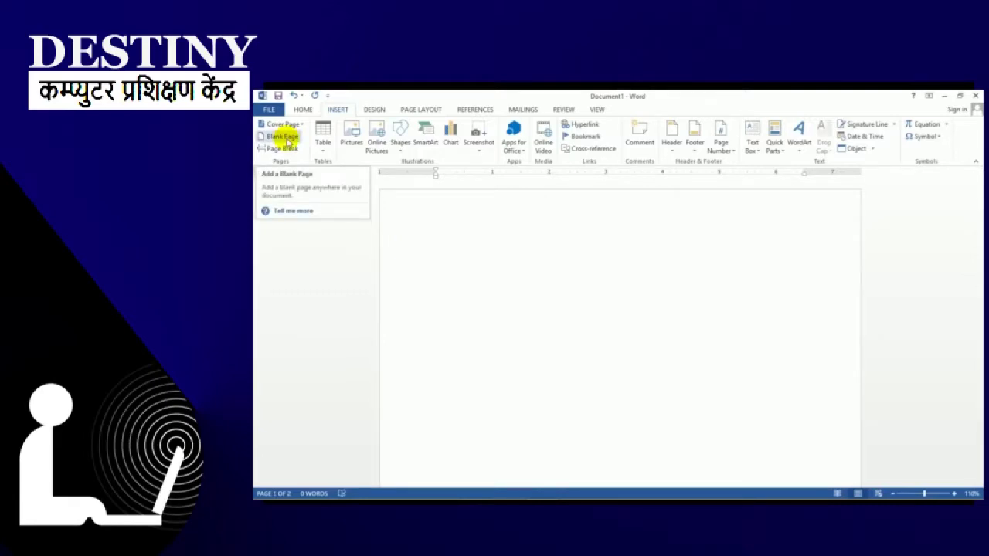
- Generate four paragraphs of sample text on the first page with the =rand(4) function
click(439, 235)
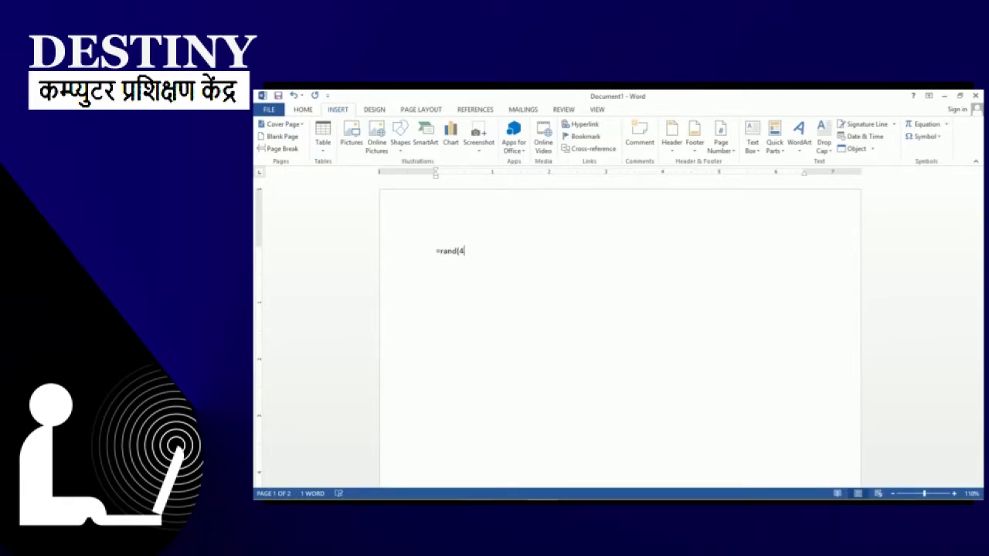
key(Return)
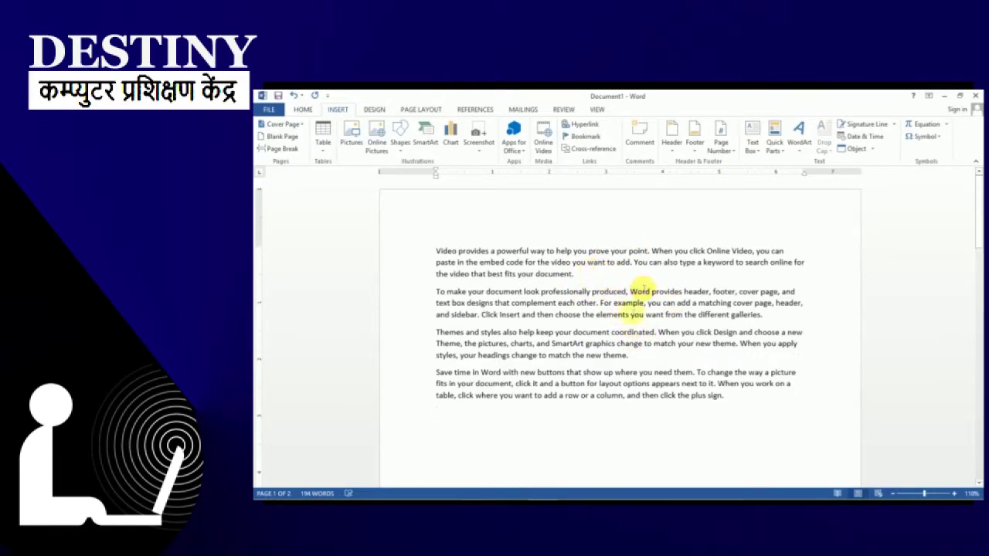
- Insert a page break after the second paragraph so the last two paragraphs move to a new page
click(771, 323)
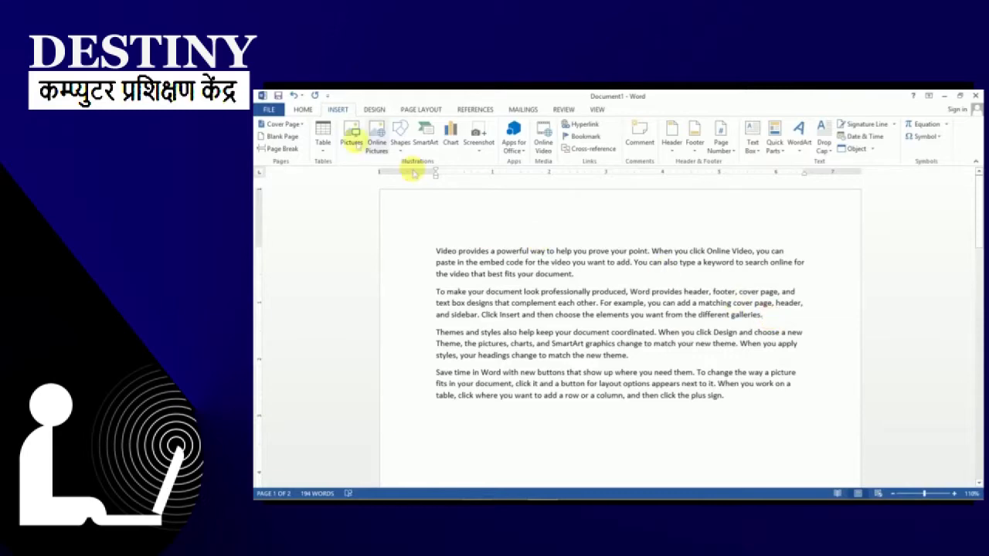
click(276, 149)
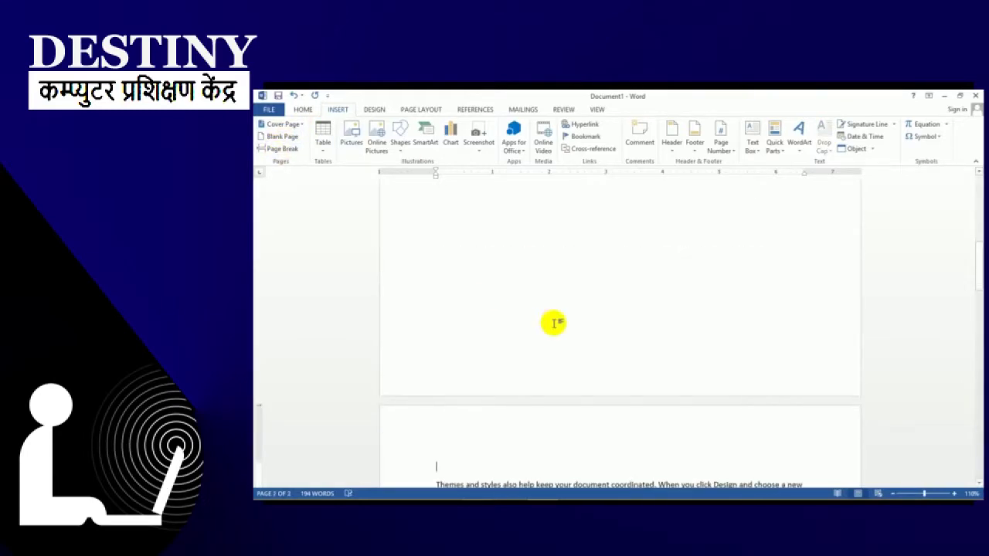
scroll(556, 322, down, 3)
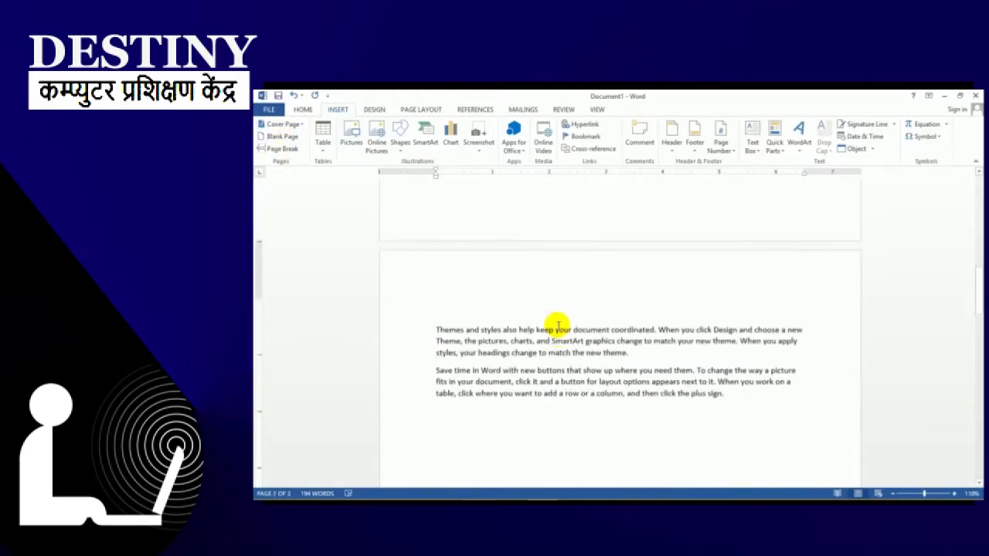
click(734, 390)
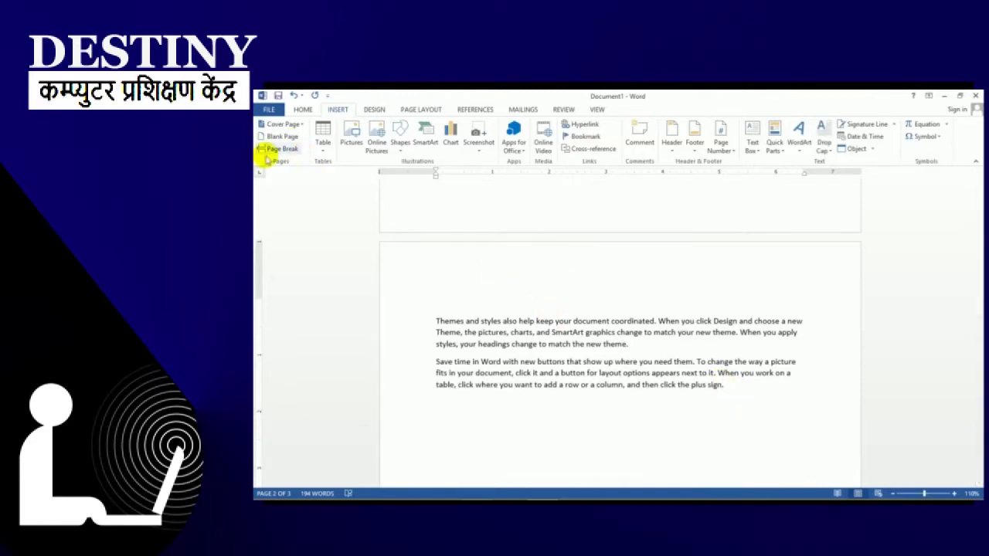
- Remove the page break and all sample text to return to an empty document
key(ctrl+z)
key(ctrl+z)
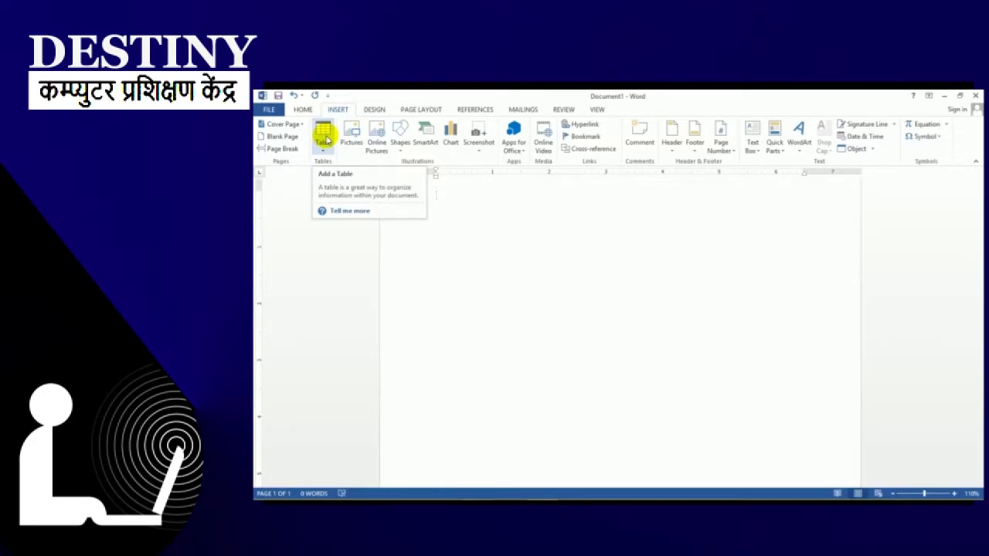
- Insert a table with 5 columns and 2 rows and enter Name in its first cell
click(325, 135)
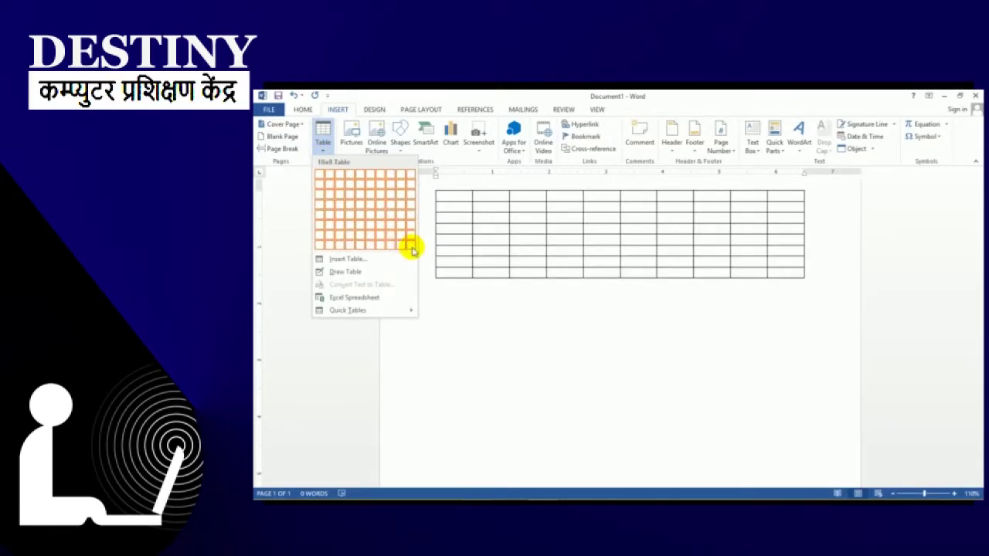
click(354, 261)
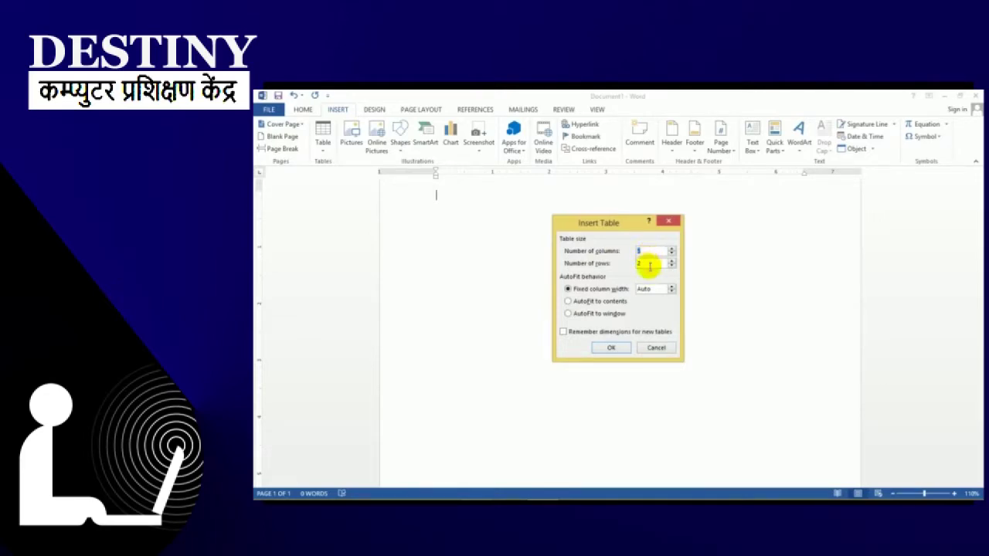
click(618, 347)
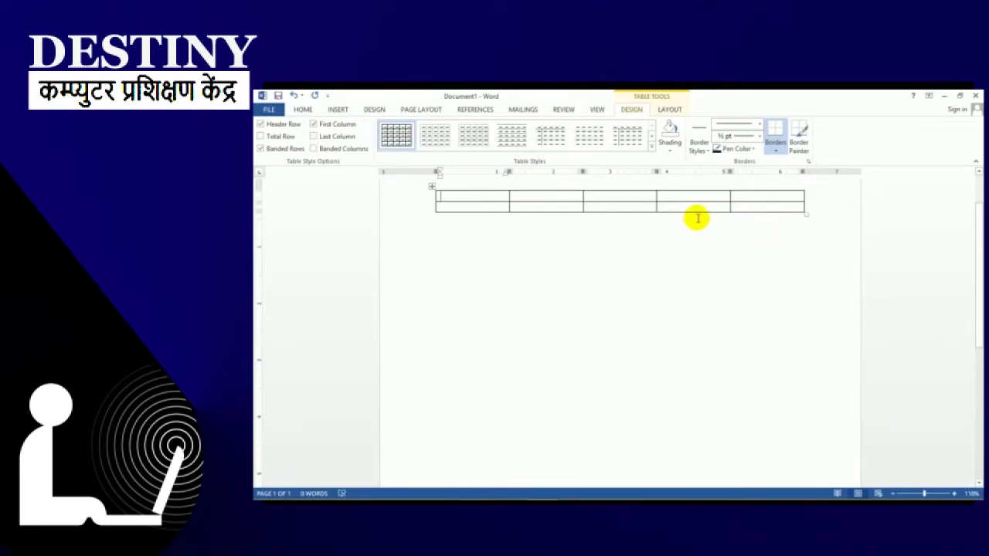
text(Name)
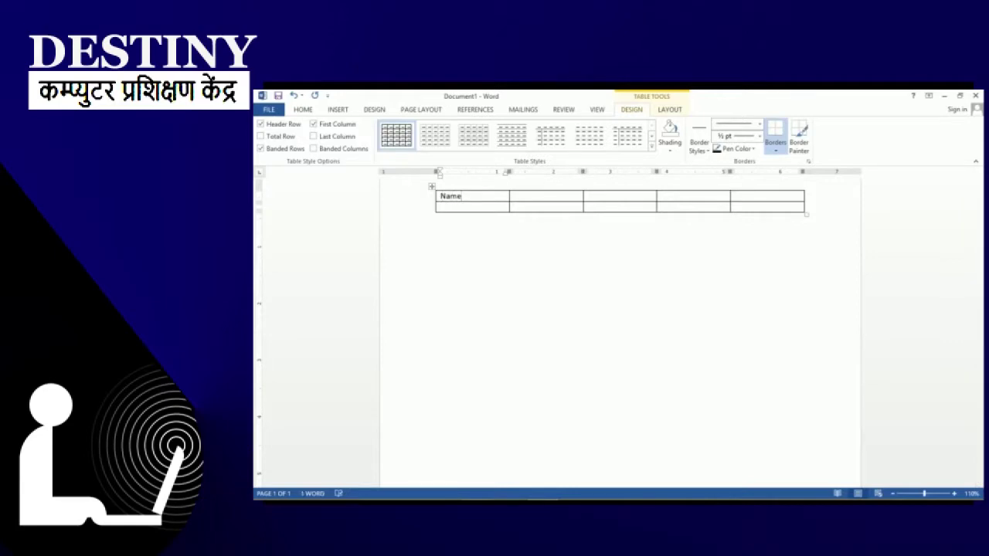
key(Tab)
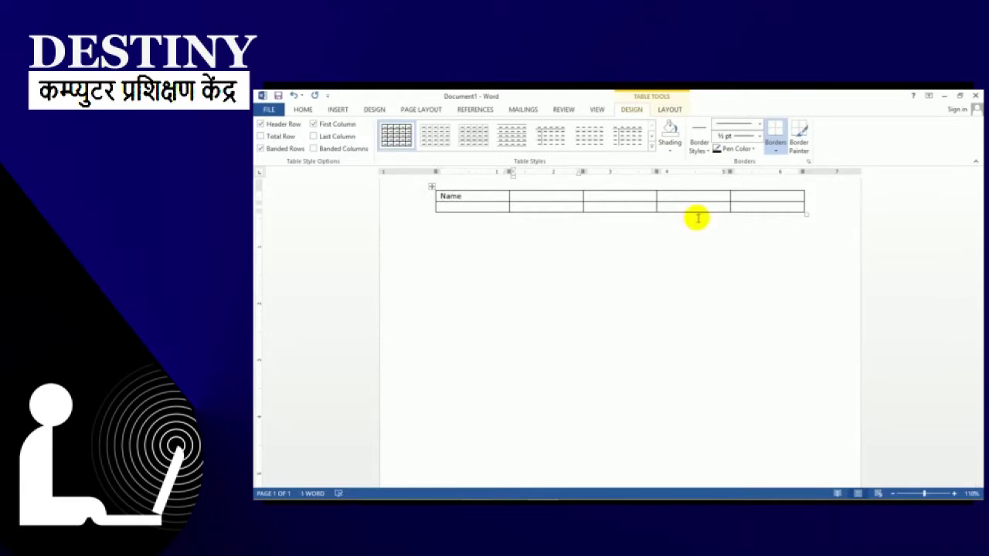
- Select the whole document content and delete the table
click(631, 260)
click(338, 109)
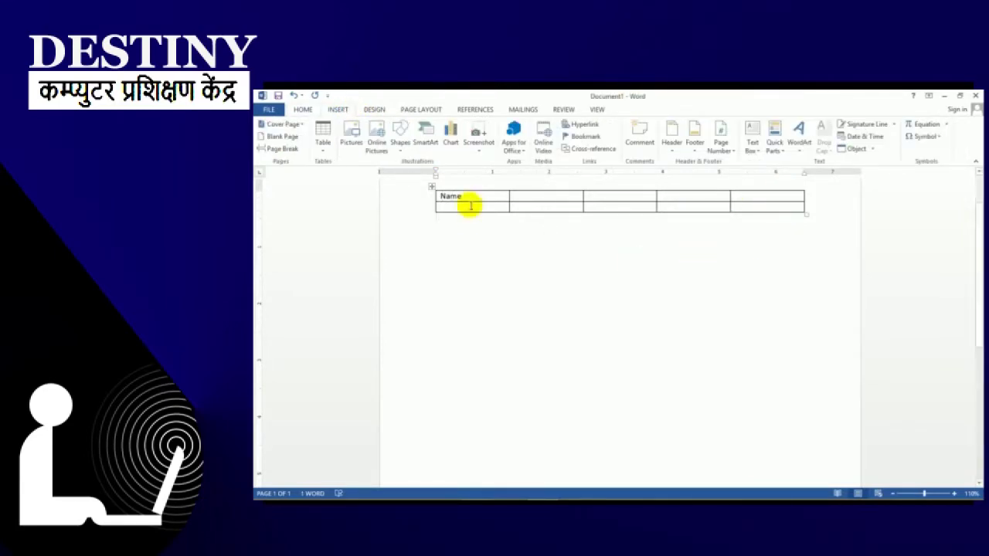
key(ctrl+a)
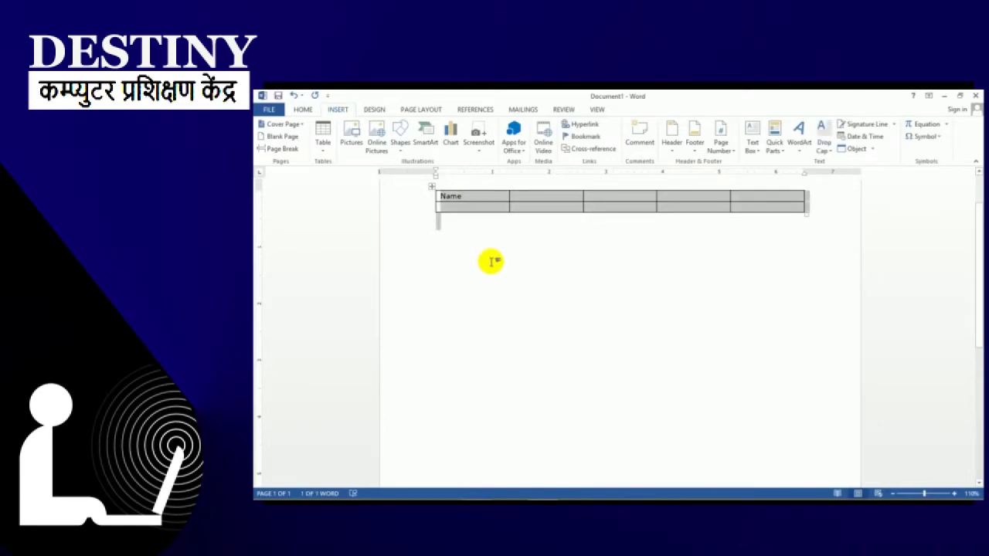
key(Delete)
- Insert the Colorful-Abstract-Art-Wallpaper picture from the 3d wall folder under Wallpapers on drive F, and delete it from the document
click(353, 133)
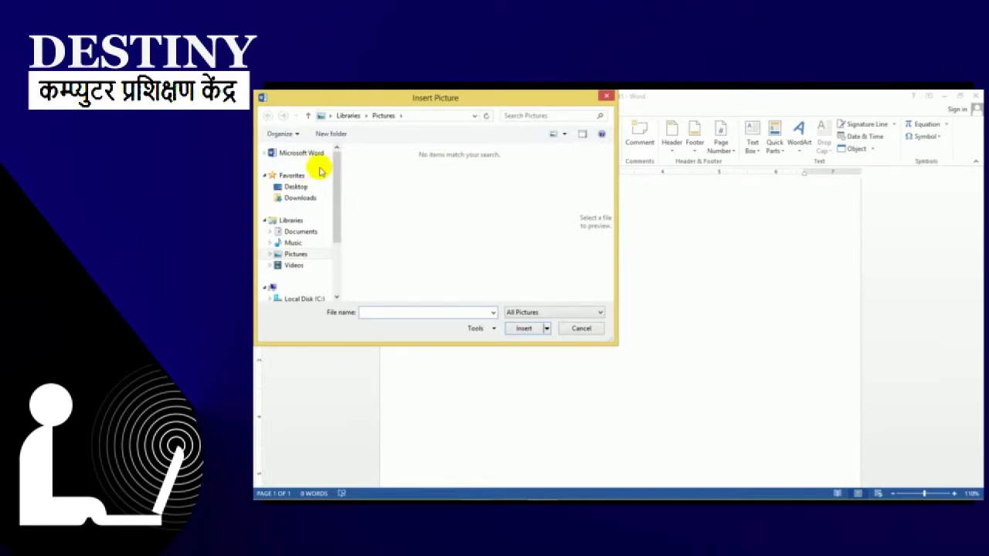
drag(337, 186, 340, 220)
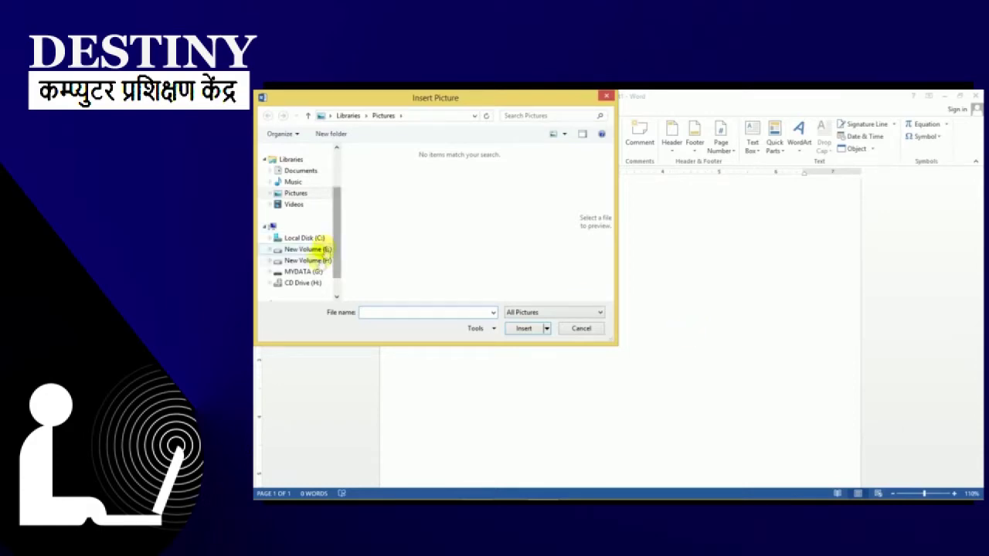
click(315, 260)
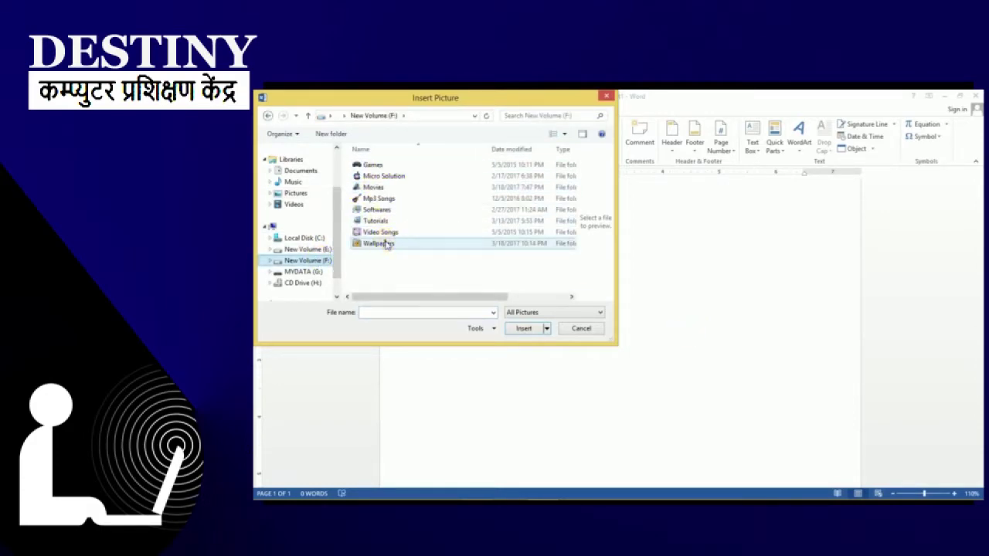
double_click(386, 240)
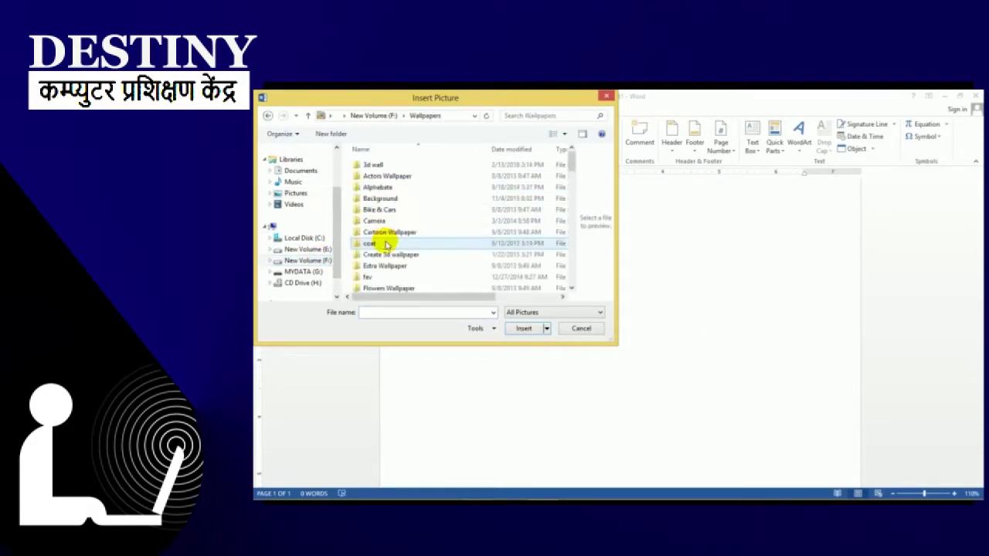
double_click(378, 164)
click(508, 238)
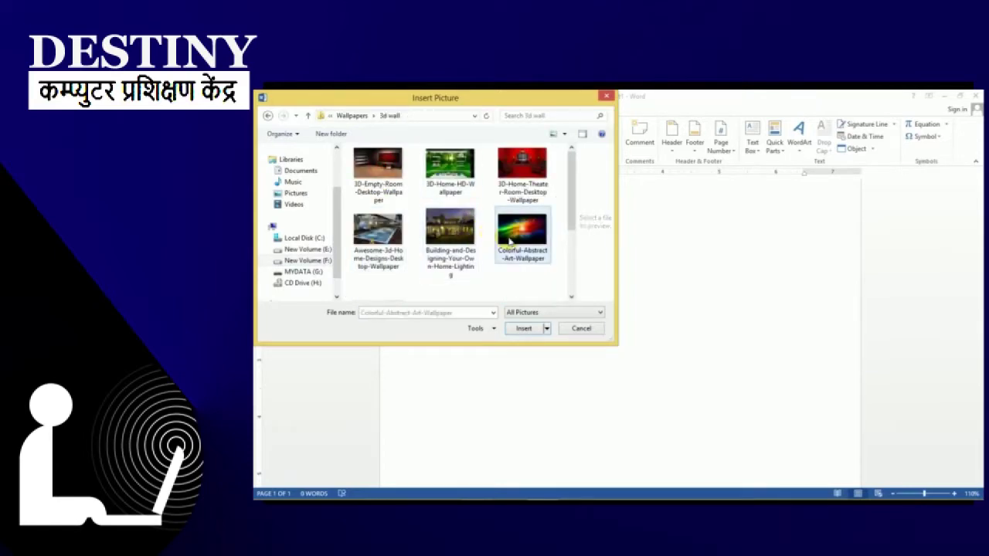
click(522, 328)
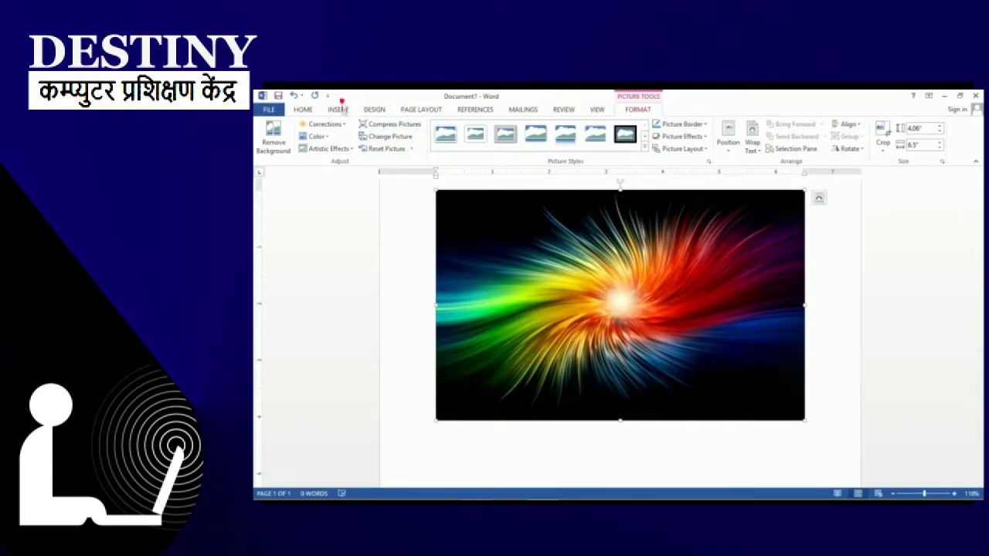
click(341, 109)
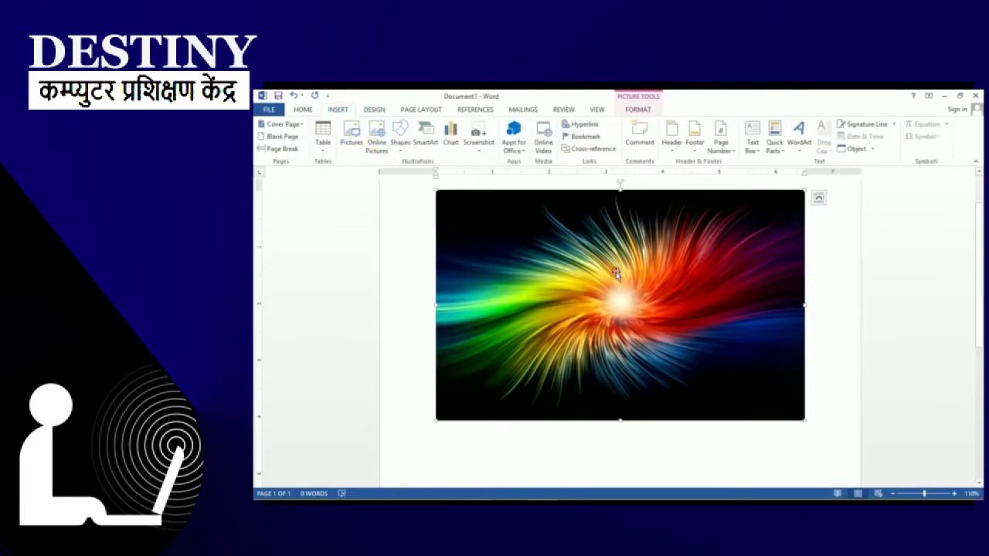
key(Delete)
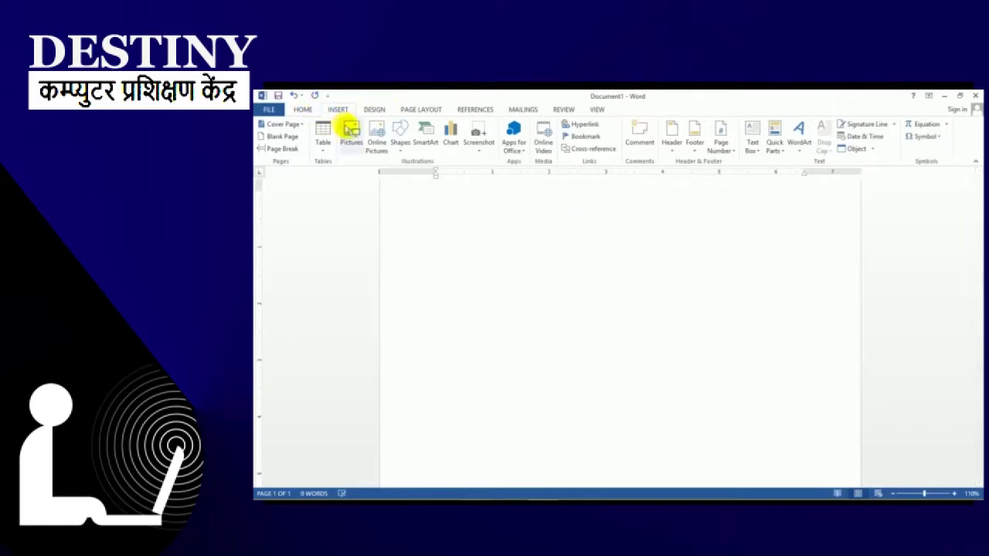
- Draw a large Smiley Face shape in the middle of the page and delete it
click(401, 139)
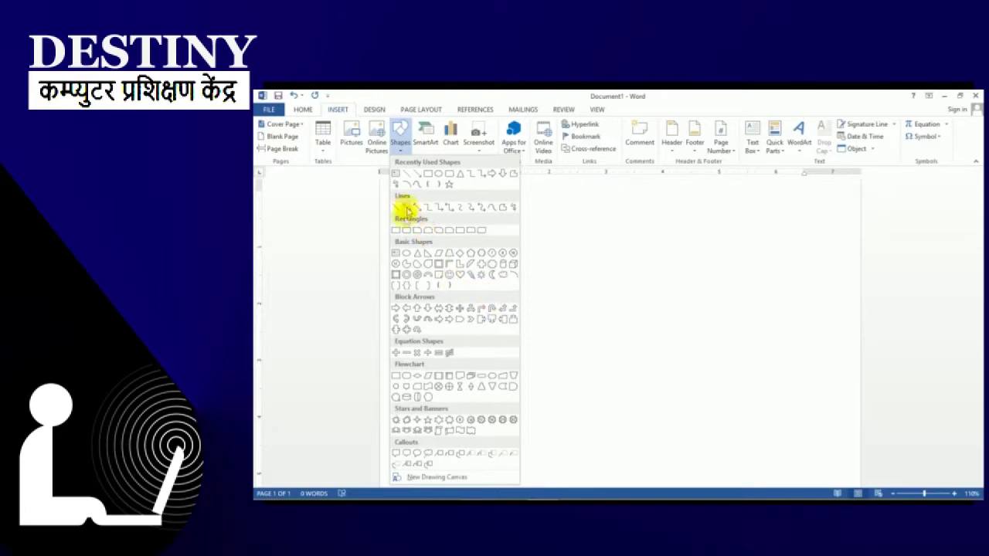
click(448, 280)
drag(527, 235, 676, 384)
click(728, 287)
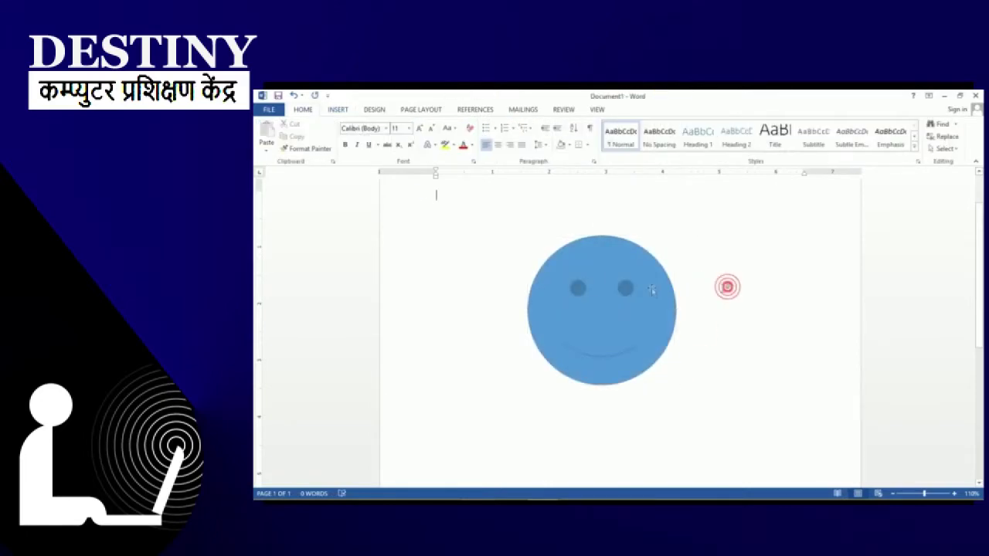
click(585, 282)
key(Delete)
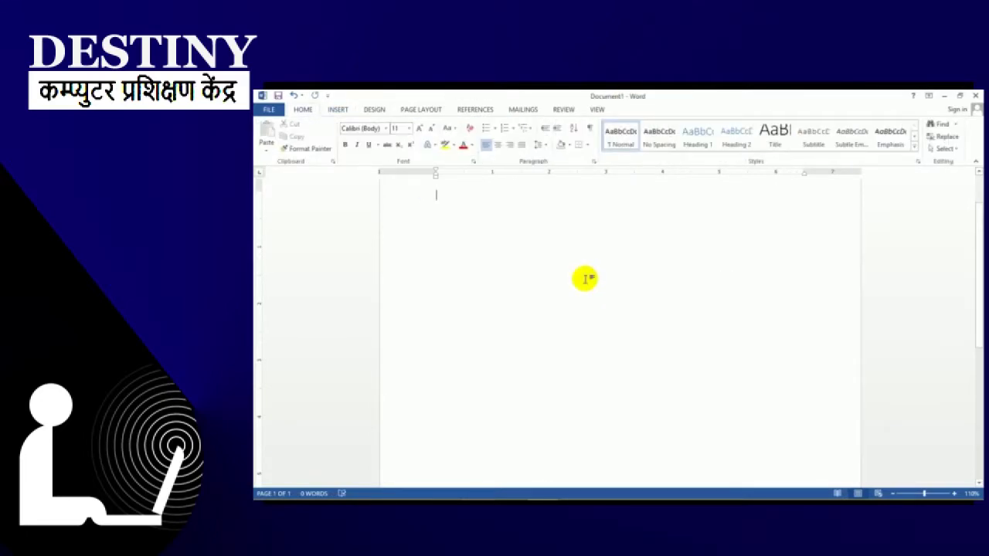
- Draw an arrow line about 3.28" wide and 0.19" high across the page and delete it
click(337, 108)
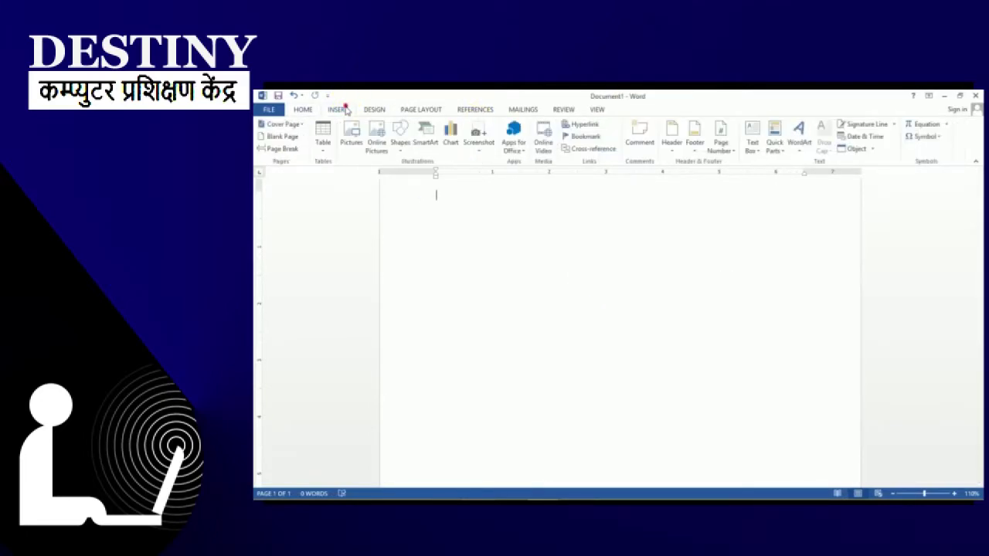
click(400, 143)
click(405, 210)
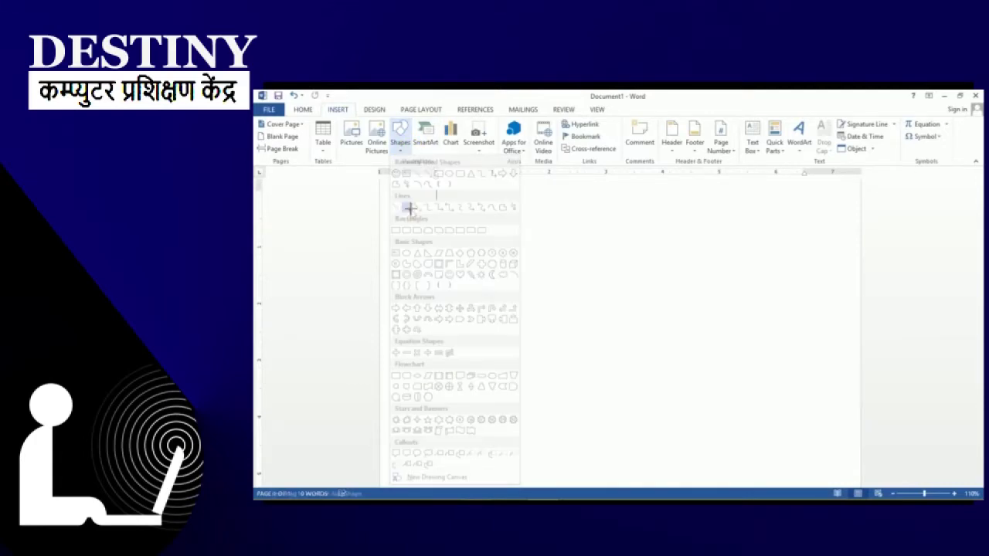
drag(477, 290, 662, 299)
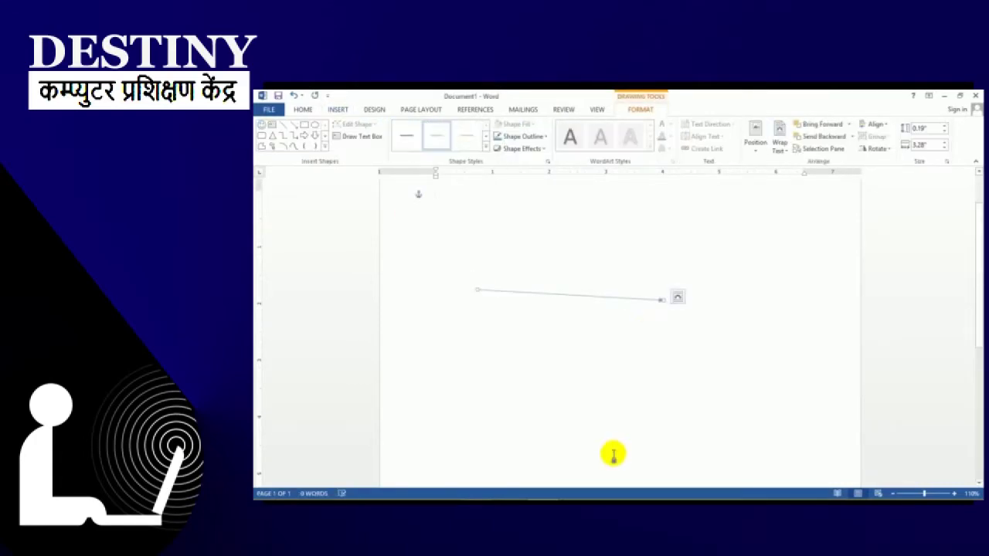
click(581, 364)
click(590, 295)
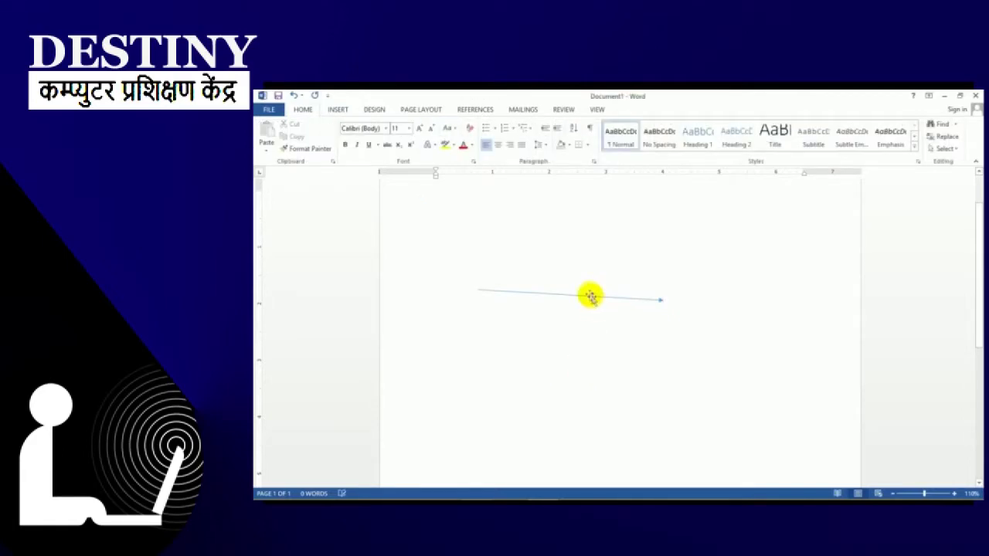
key(Delete)
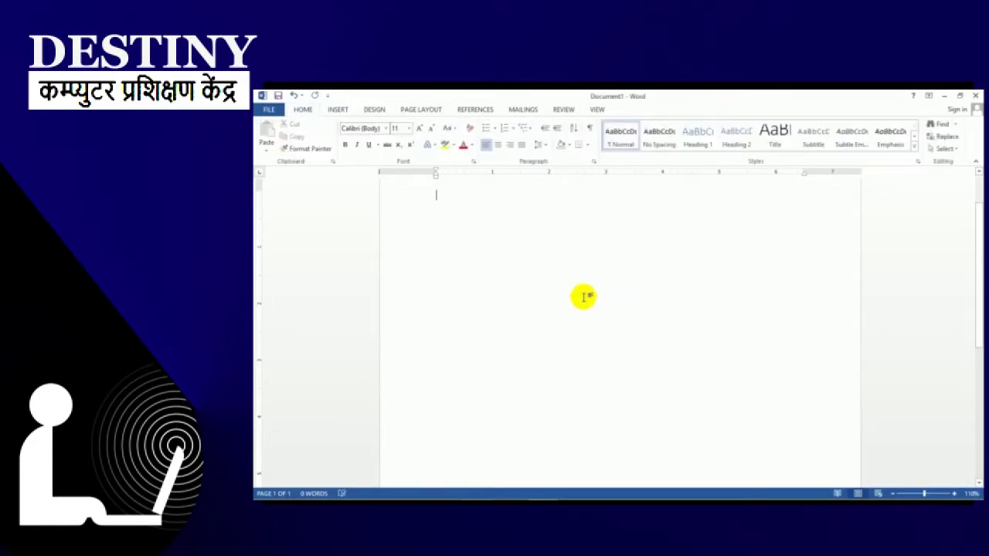
click(337, 108)
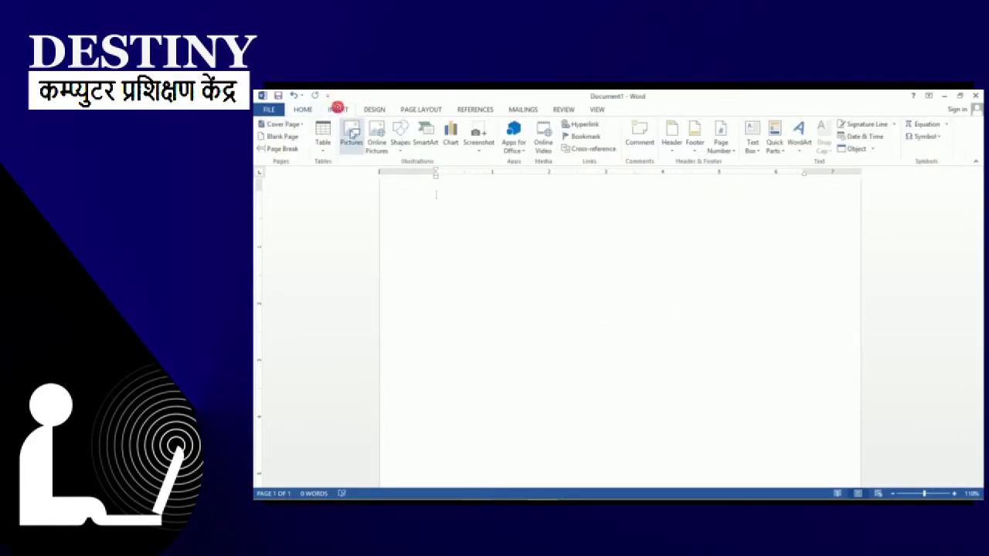
click(400, 139)
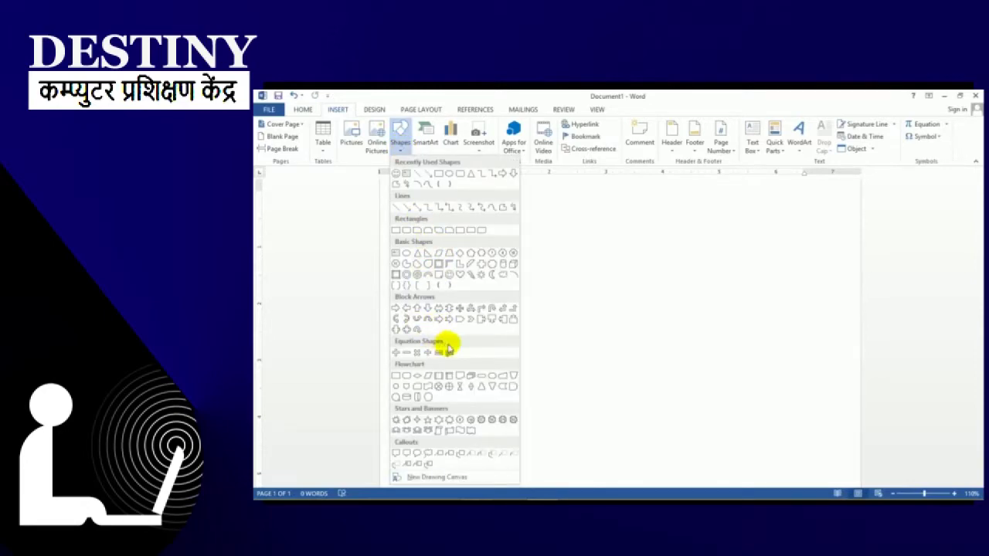
click(671, 293)
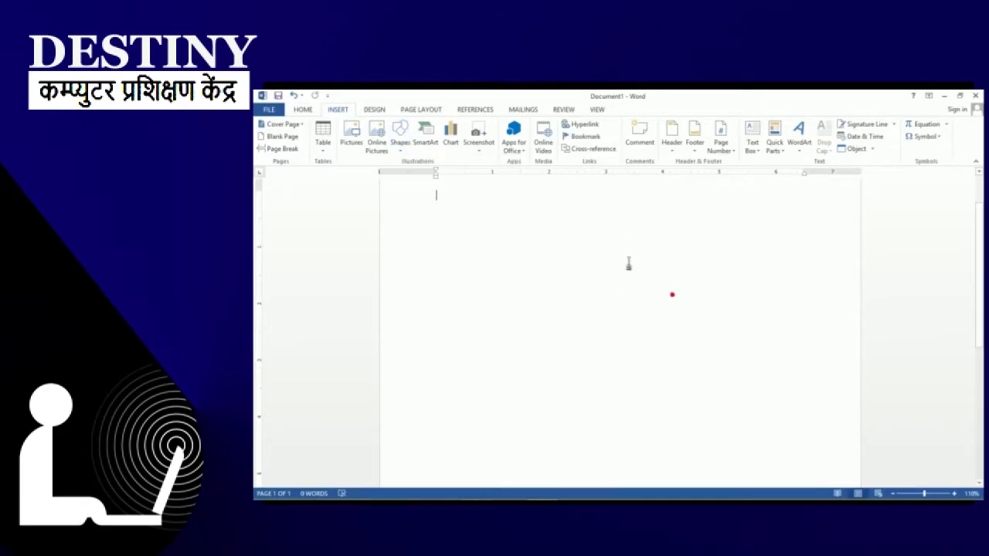
- Browse the Hierarchy, Pyramid, Cycle and Process SmartArt categories and insert the Basic Block List graphic from the full list
click(431, 139)
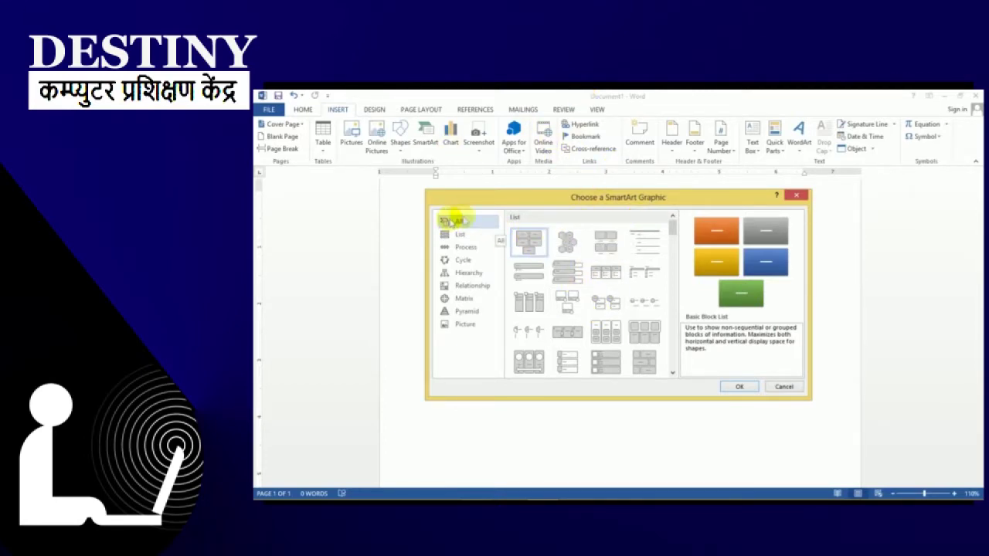
click(482, 275)
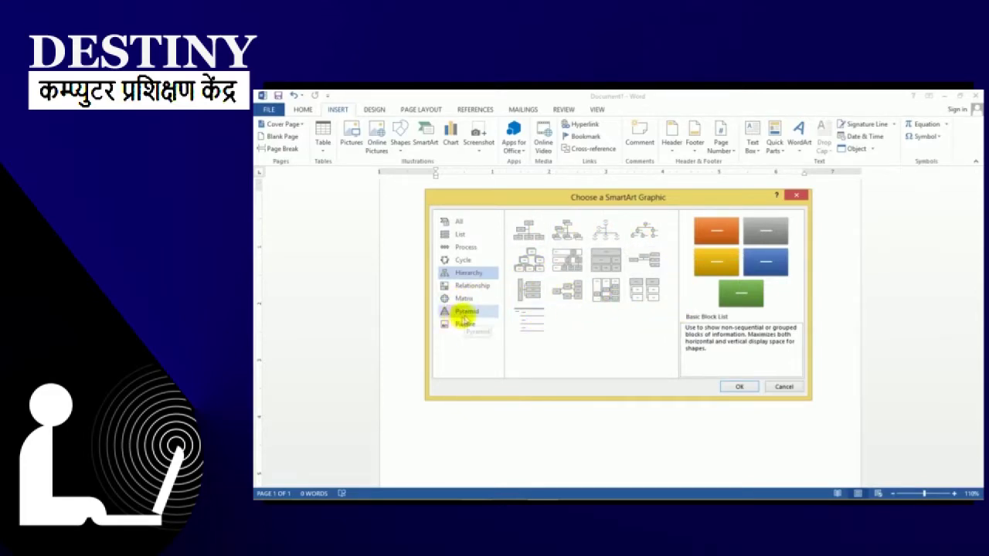
click(465, 312)
click(462, 259)
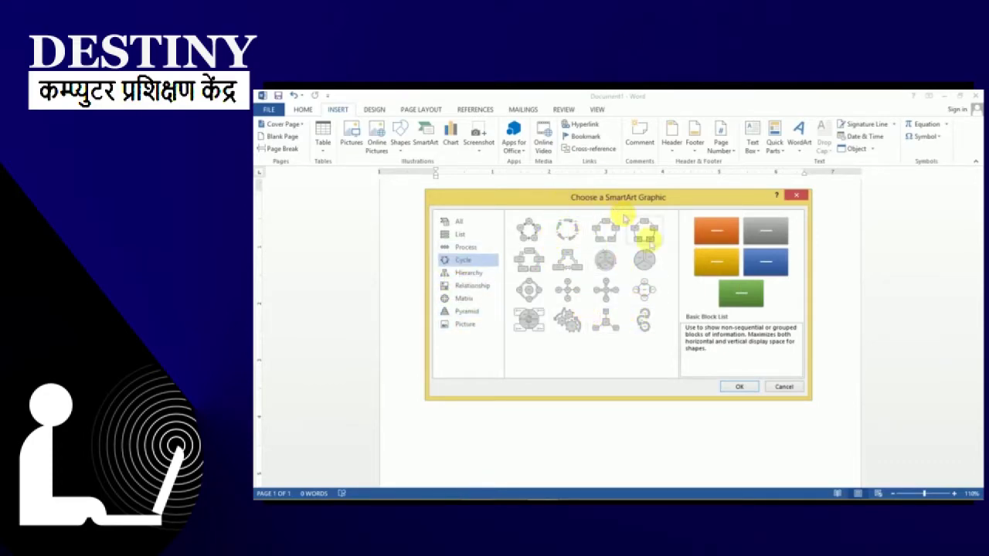
click(483, 246)
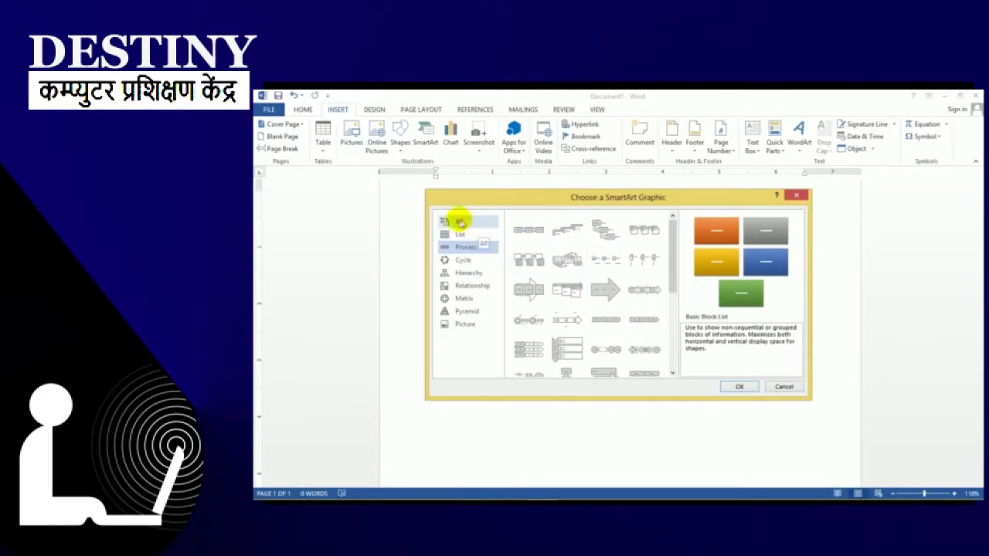
click(462, 221)
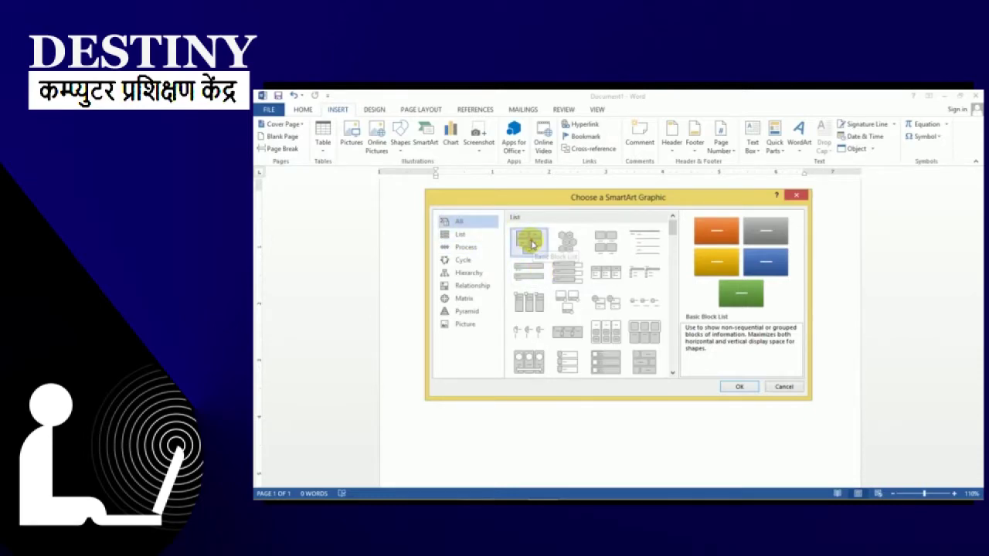
click(530, 241)
click(736, 386)
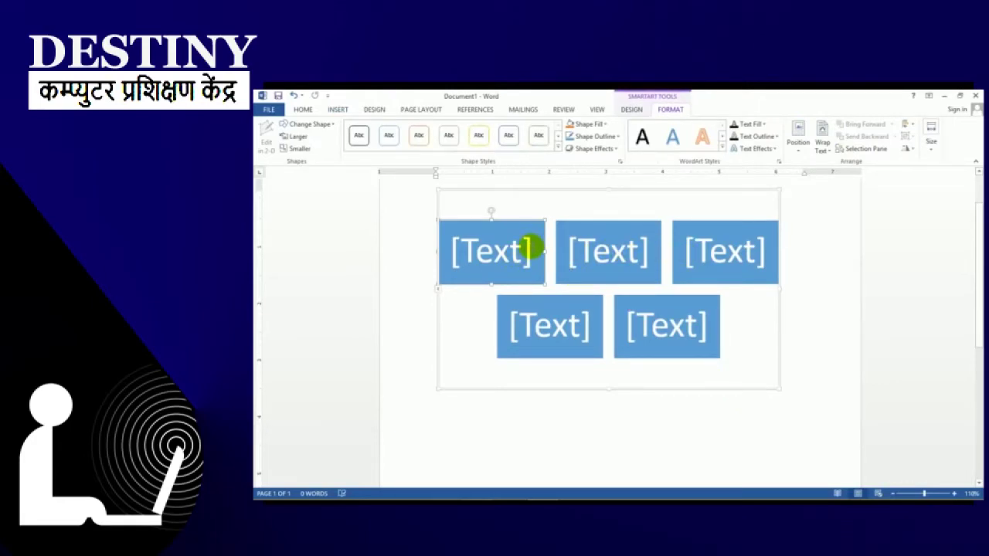
- Enter A and B in the first two blocks of the SmartArt graphic and delete the whole graphic
click(523, 248)
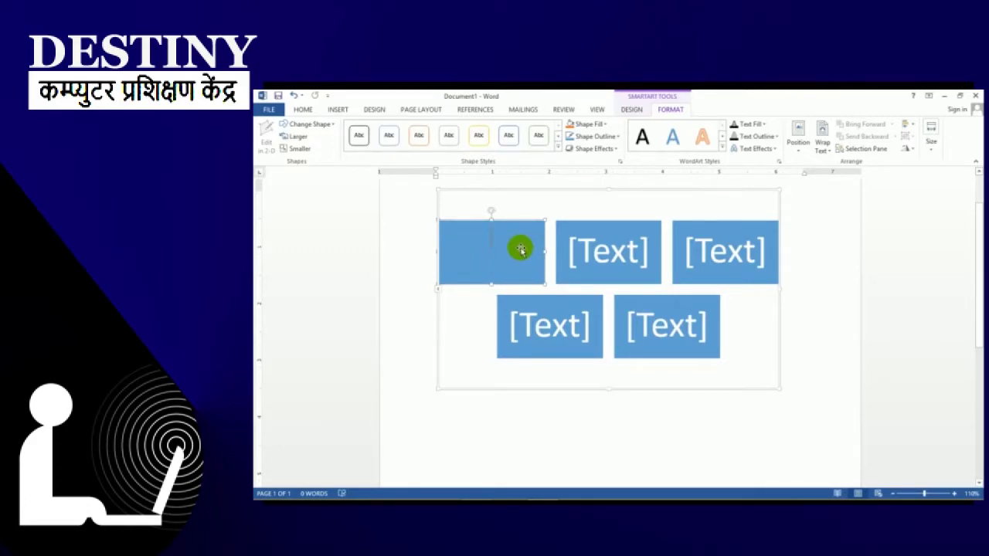
text(A)
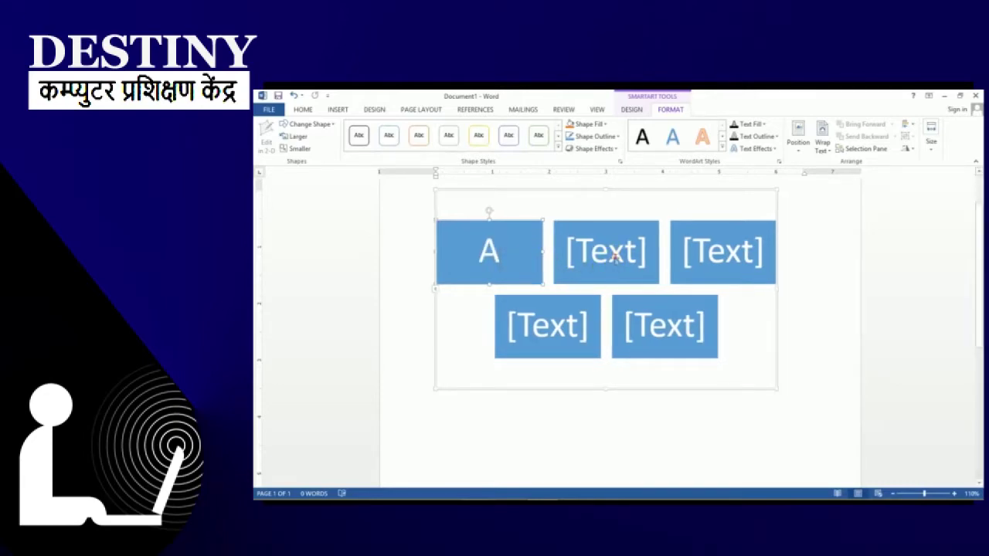
click(614, 257)
text(B)
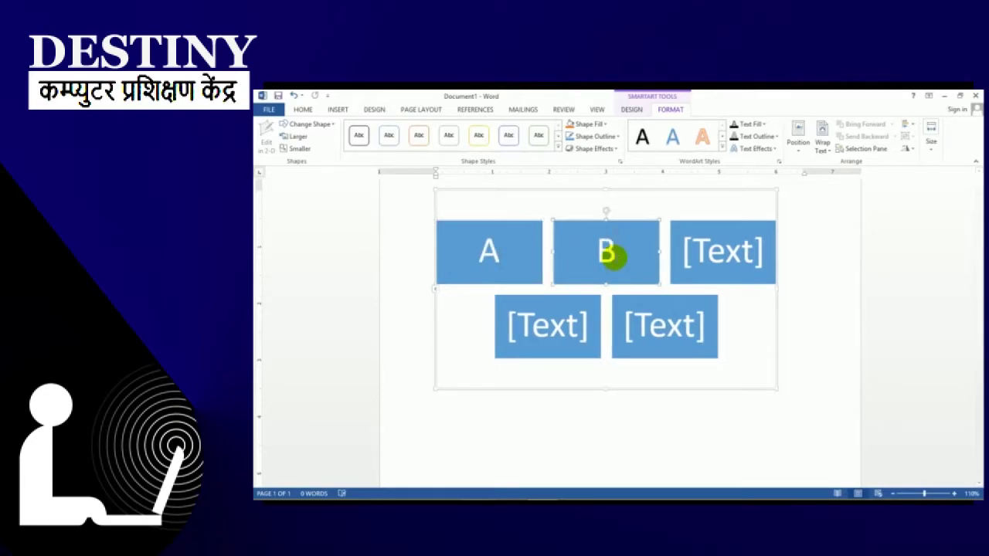
click(695, 189)
key(Delete)
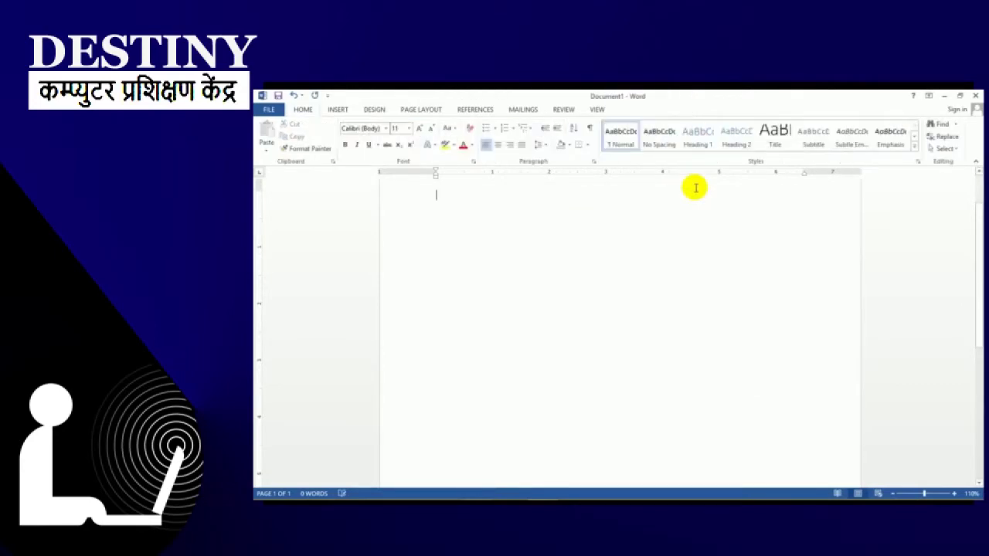
- Insert a clustered column chart into the empty document
click(340, 110)
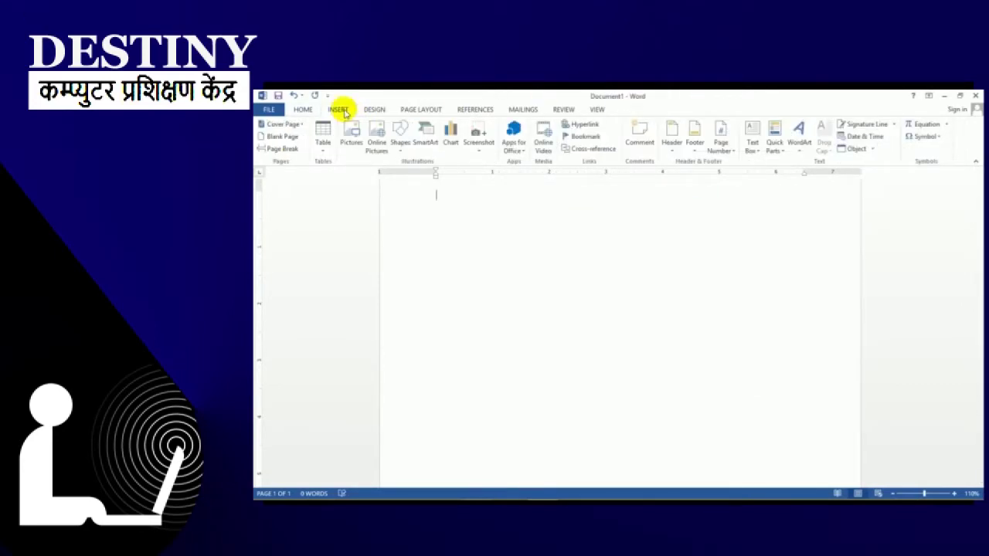
click(450, 140)
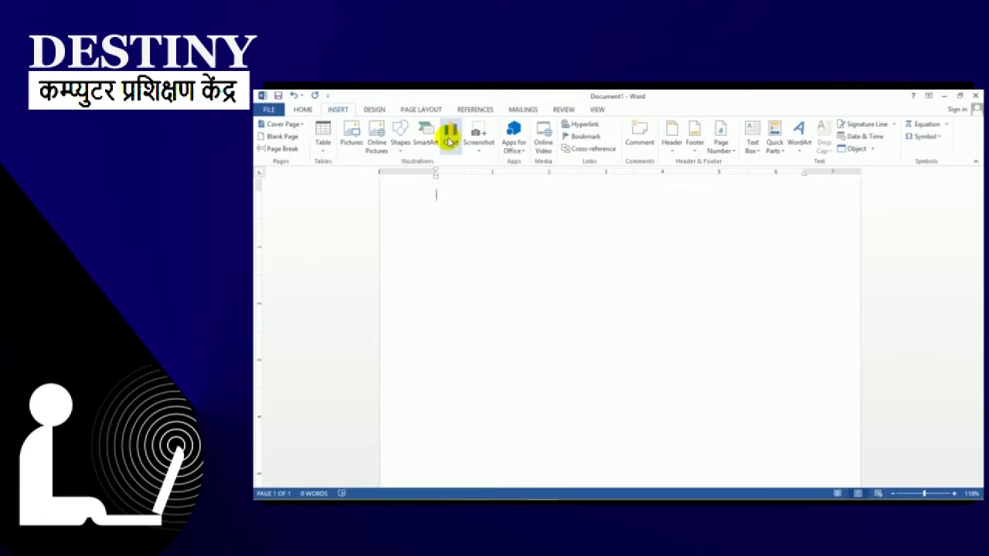
click(450, 140)
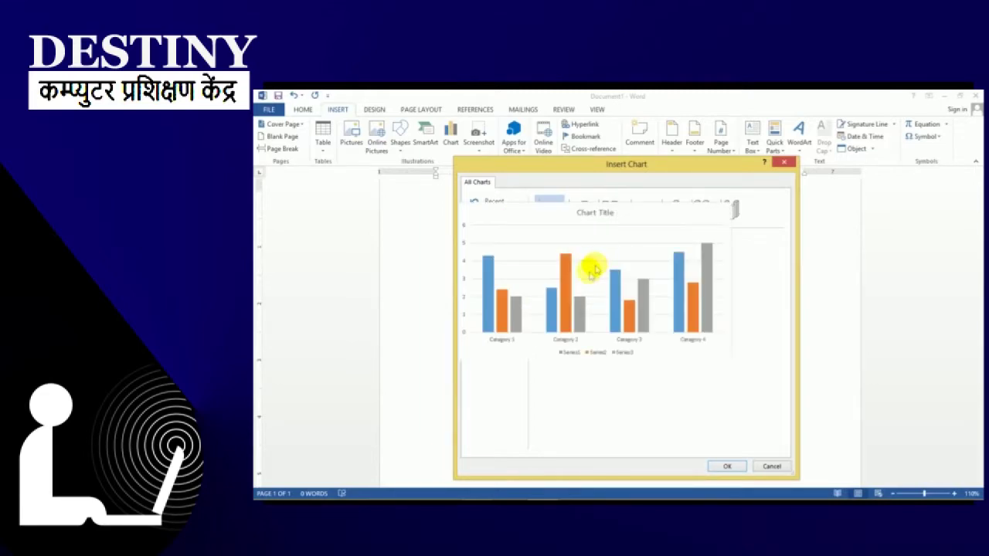
click(728, 467)
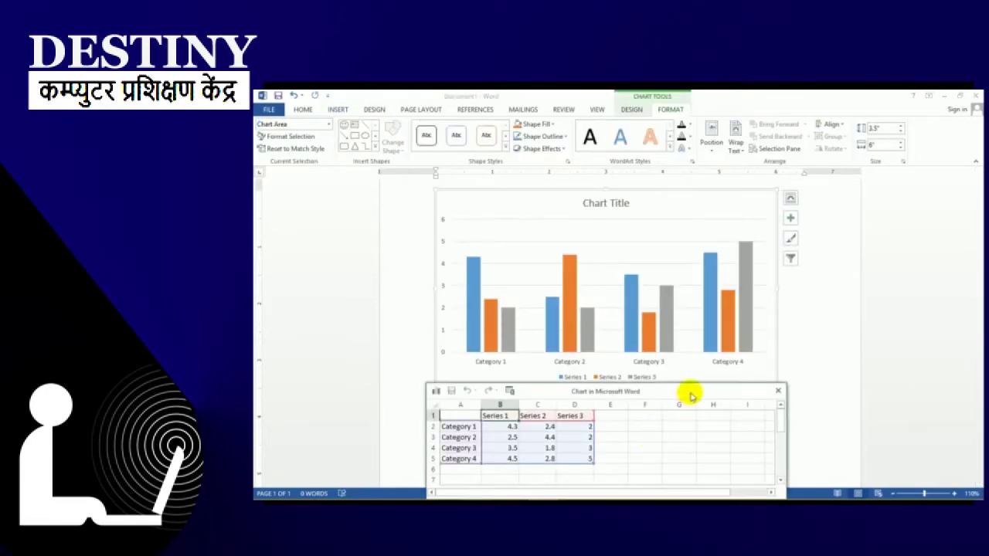
- Move the chart's data sheet up over the chart and rename the first series as A
drag(691, 396, 691, 226)
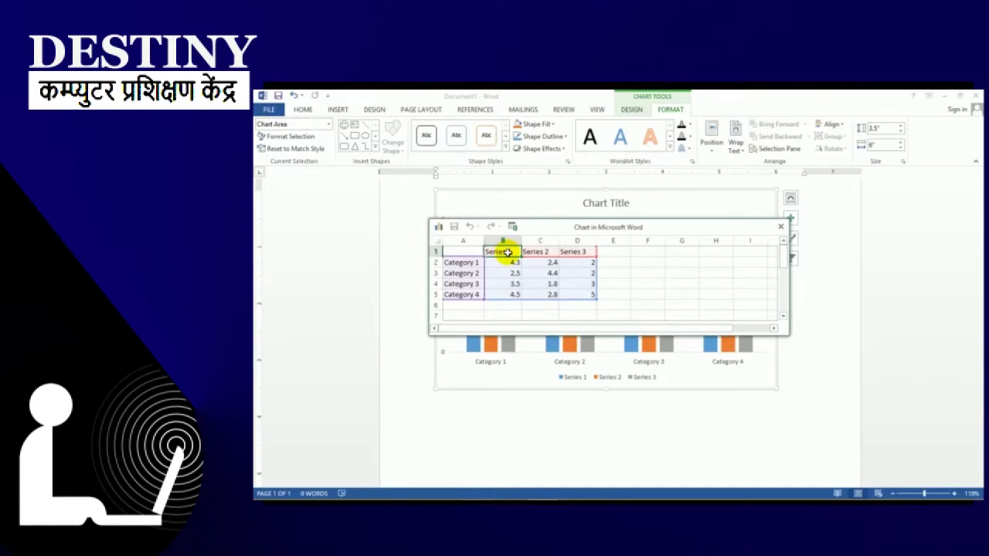
text(A)
key(Tab)
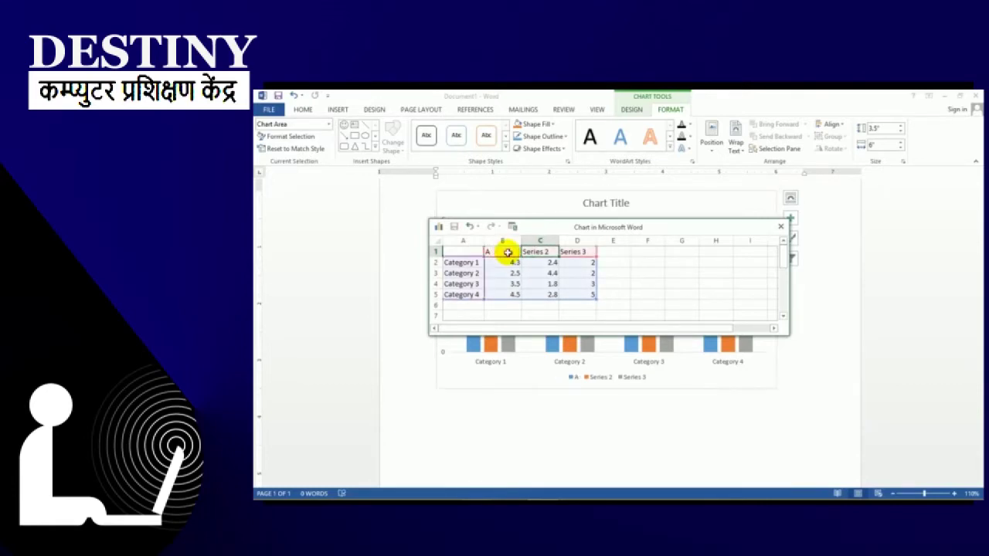
- Rename the second and third series in the chart's data sheet as B and C
text(B)
key(Tab)
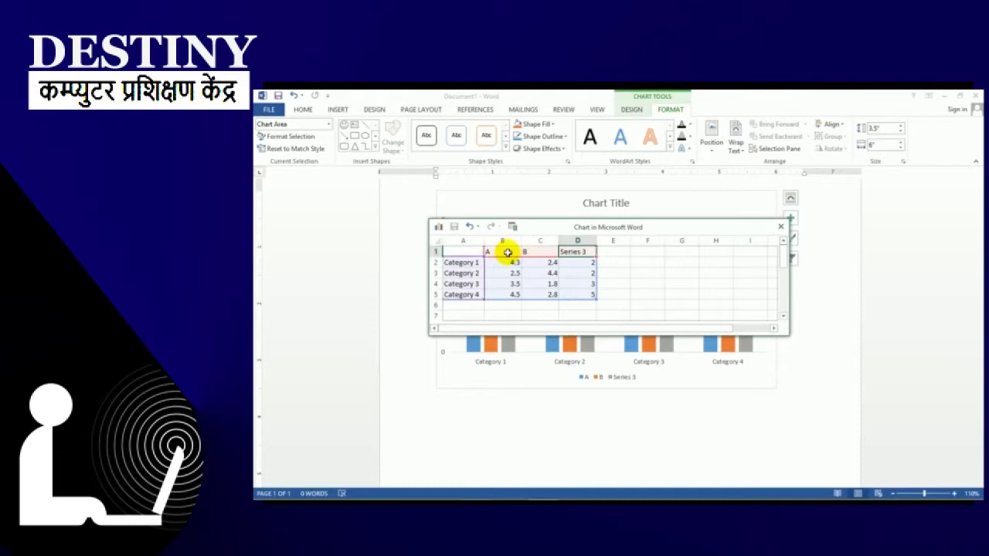
text(C)
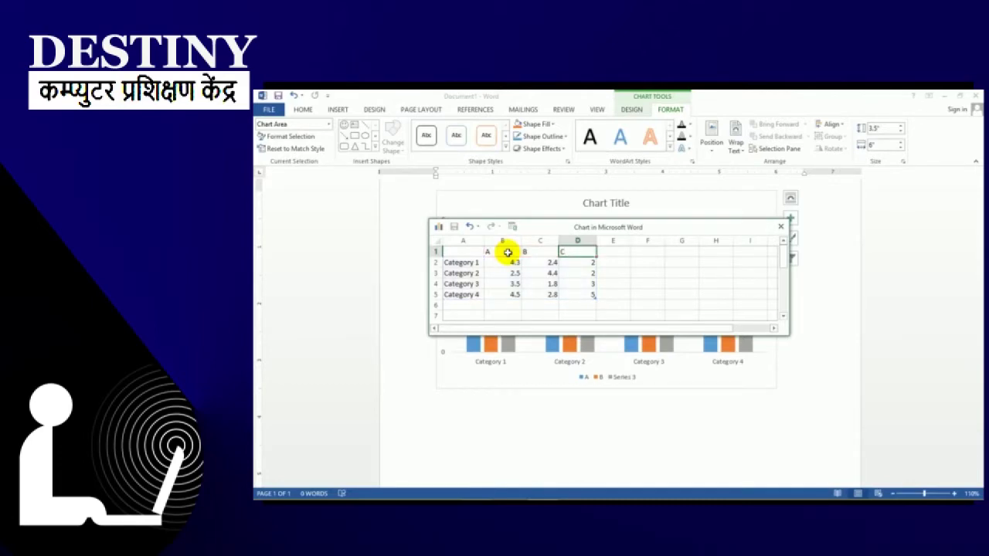
- Rename the first category in the chart's data sheet as English
click(467, 263)
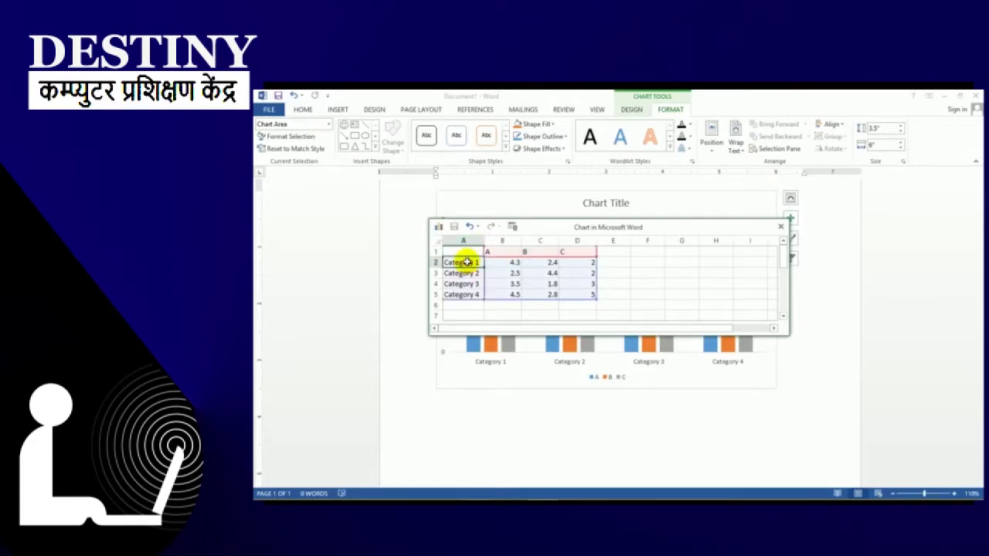
text(Hin)
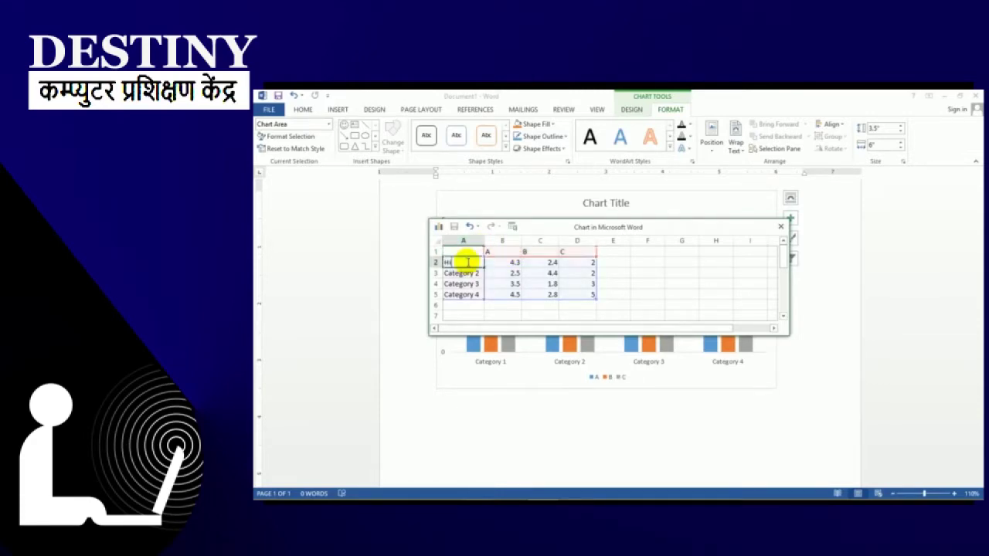
key(BackSpace)
key(BackSpace)
key(BackSpace)
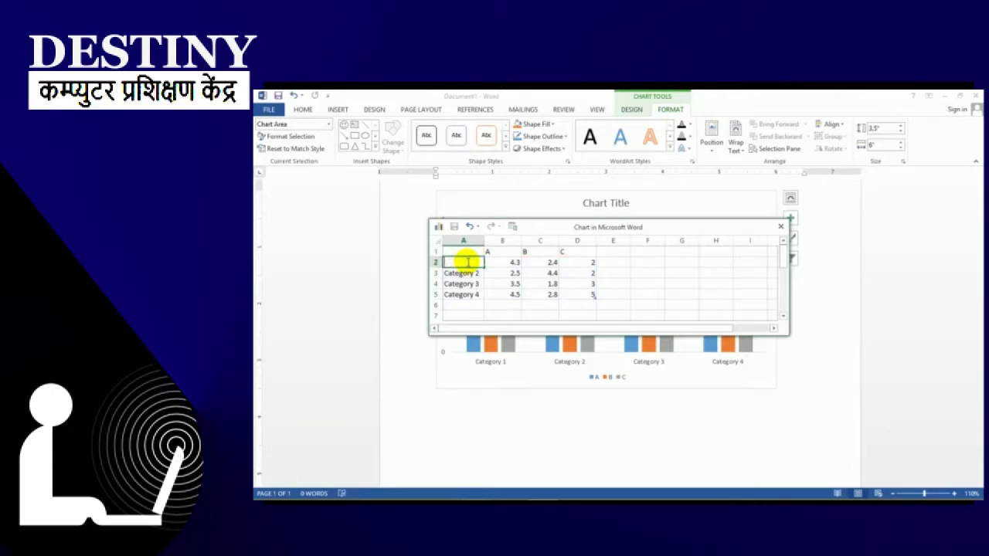
text(English)
key(Tab)
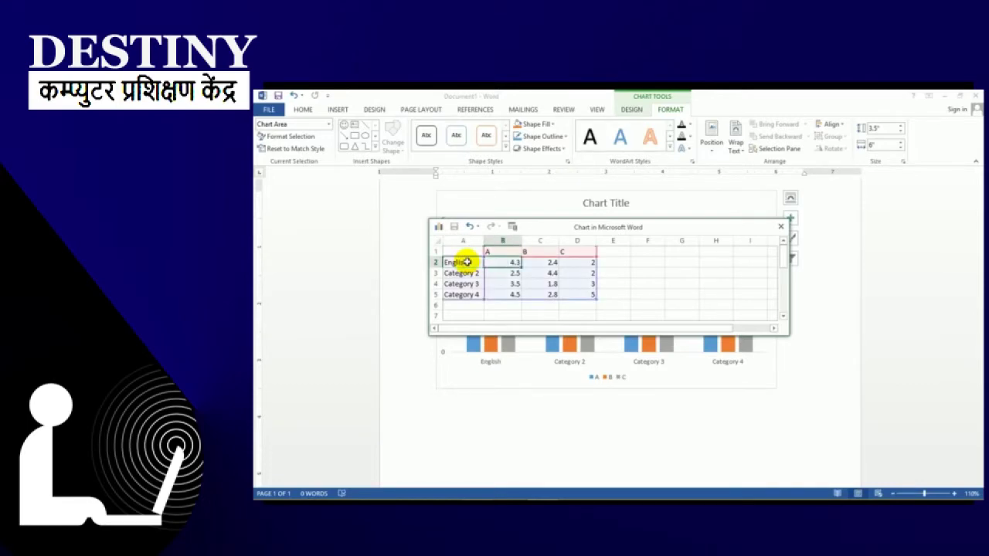
- Rename the second category in the chart's data sheet as Hindi
key(Down)
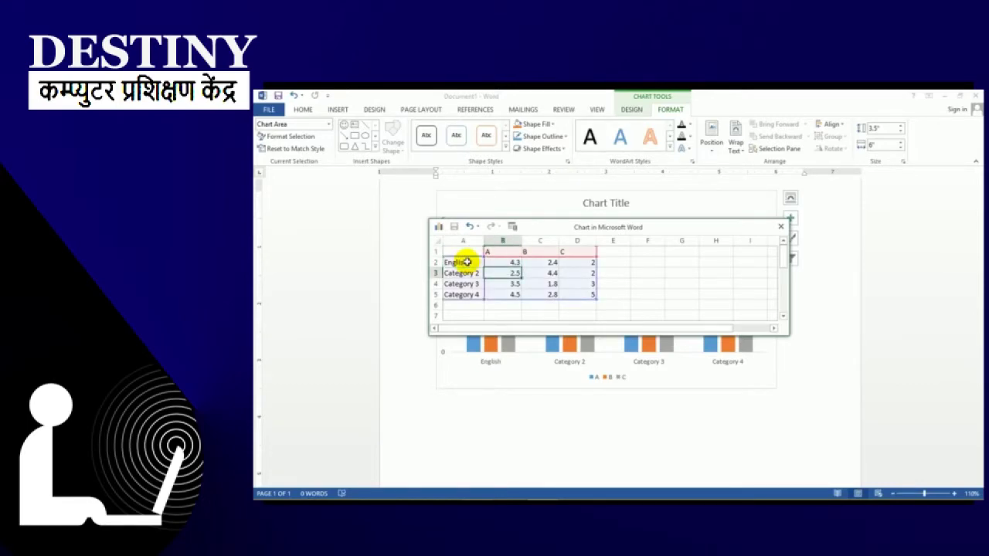
key(Left)
text(Hin)
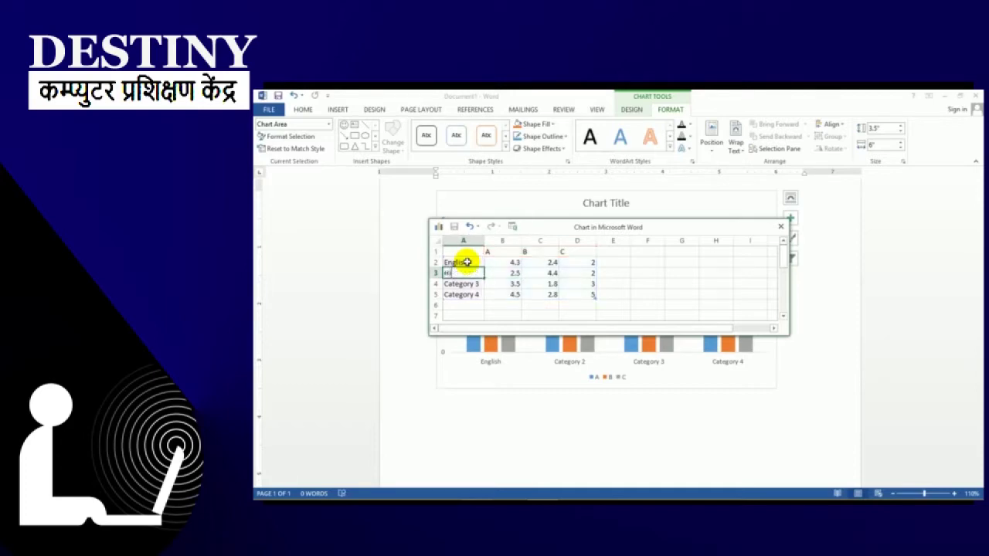
text(id)
key(BackSpace)
key(BackSpace)
text(di)
key(Return)
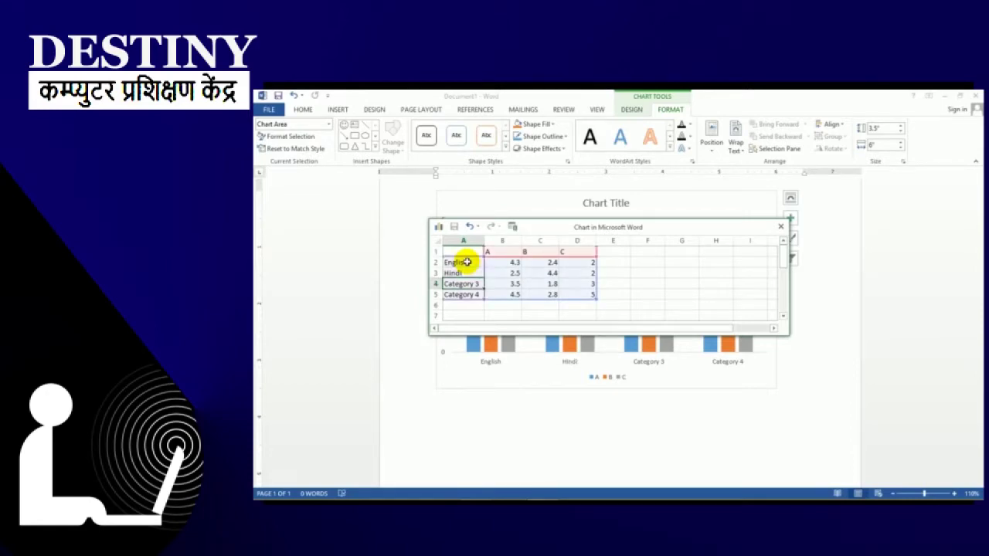
- Rename the third and fourth categories in the chart's data sheet as Phy and Che
text(P)
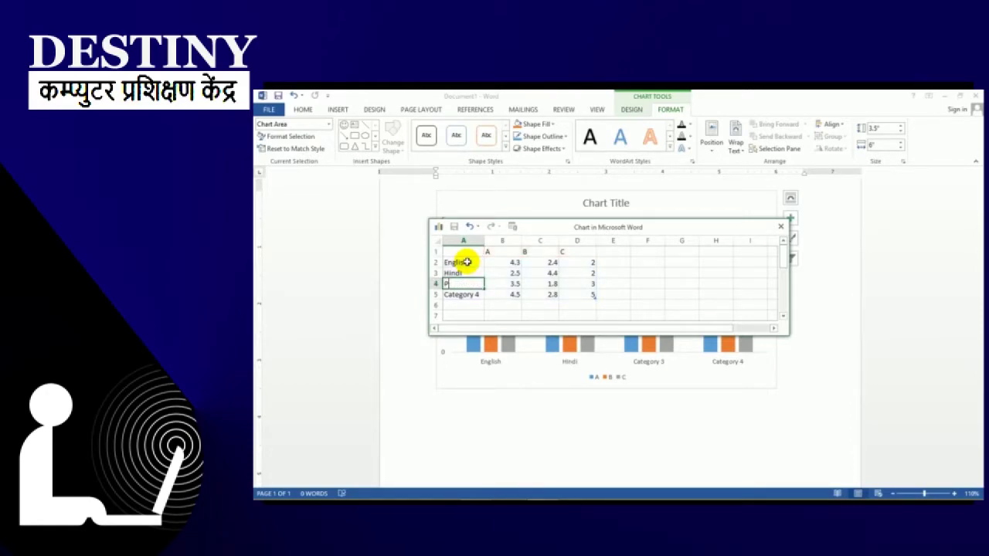
text(hy)
key(Return)
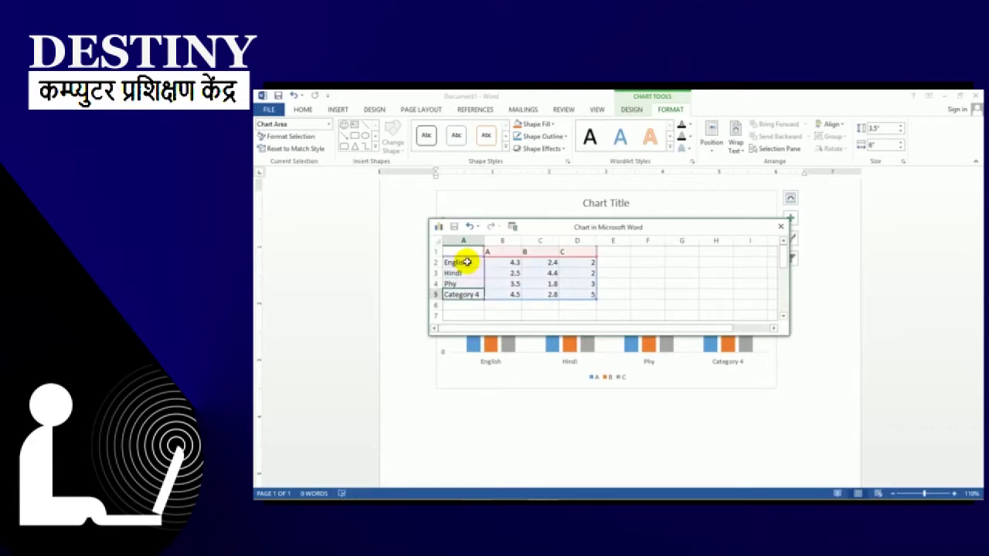
text(C)
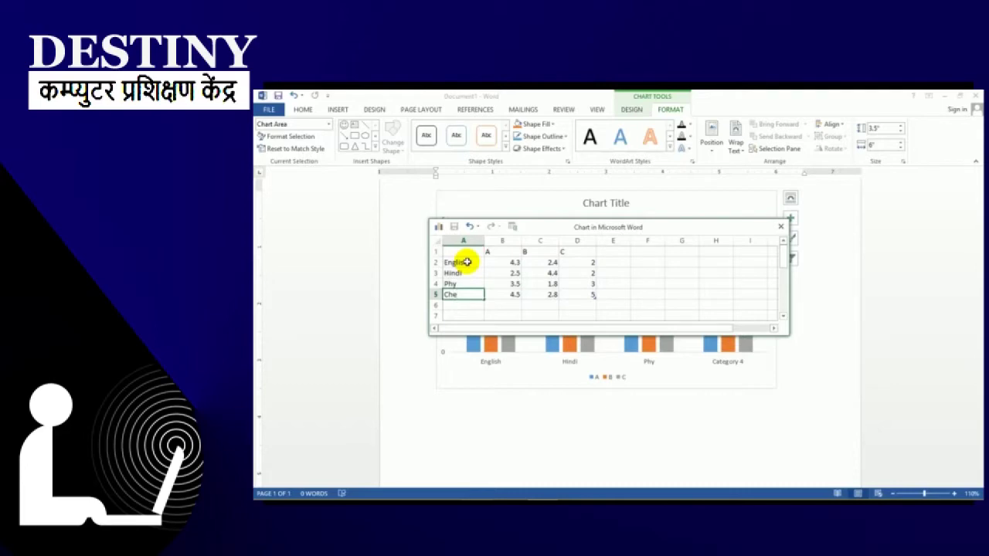
text(he)
click(468, 262)
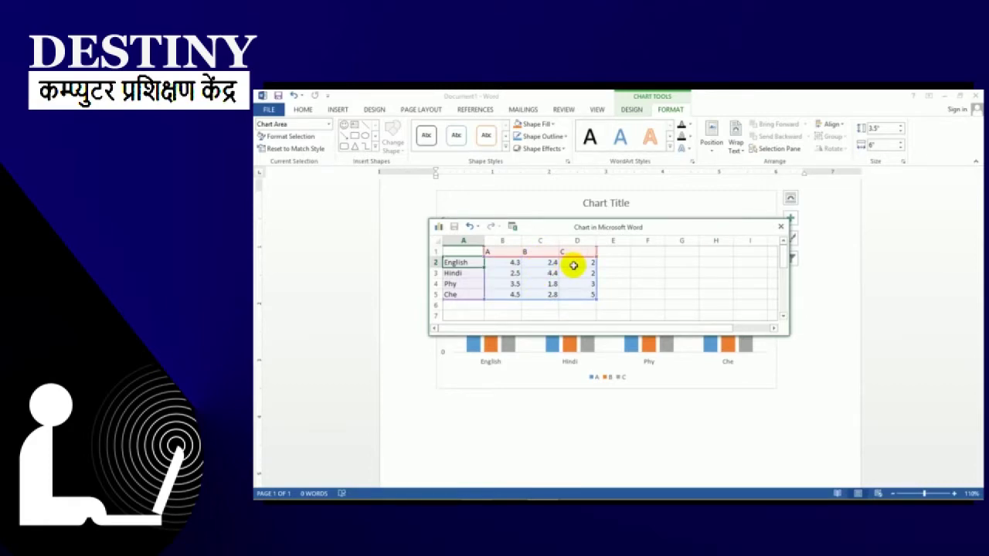
- Move the data sheet up clear of the chart's bars and set the English value of series C to 5, closing the sheet
drag(608, 229, 609, 156)
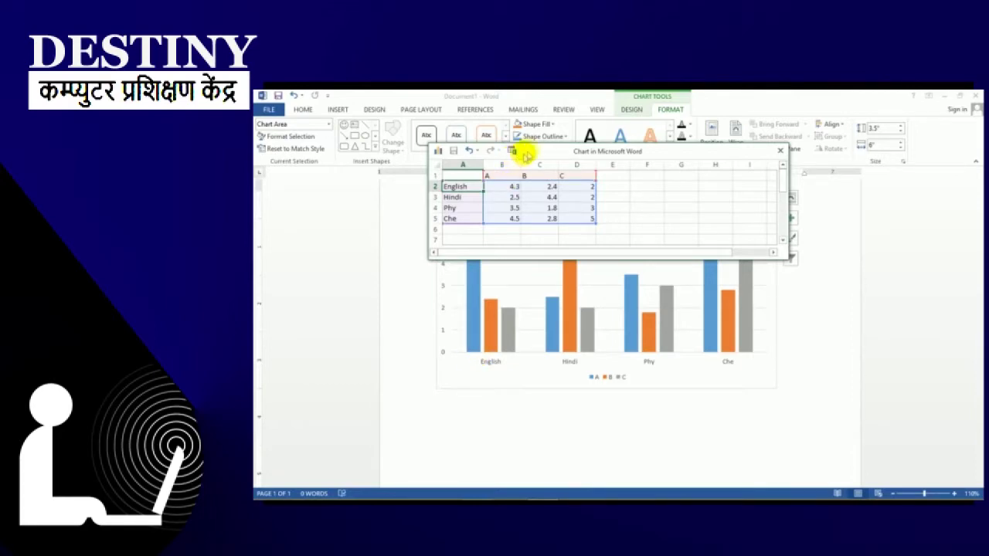
drag(525, 148, 525, 121)
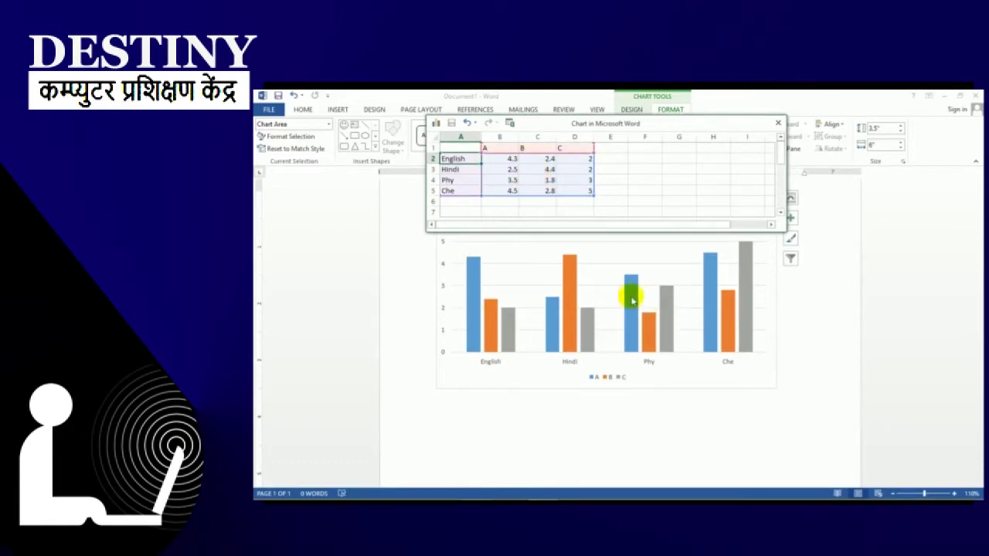
click(584, 159)
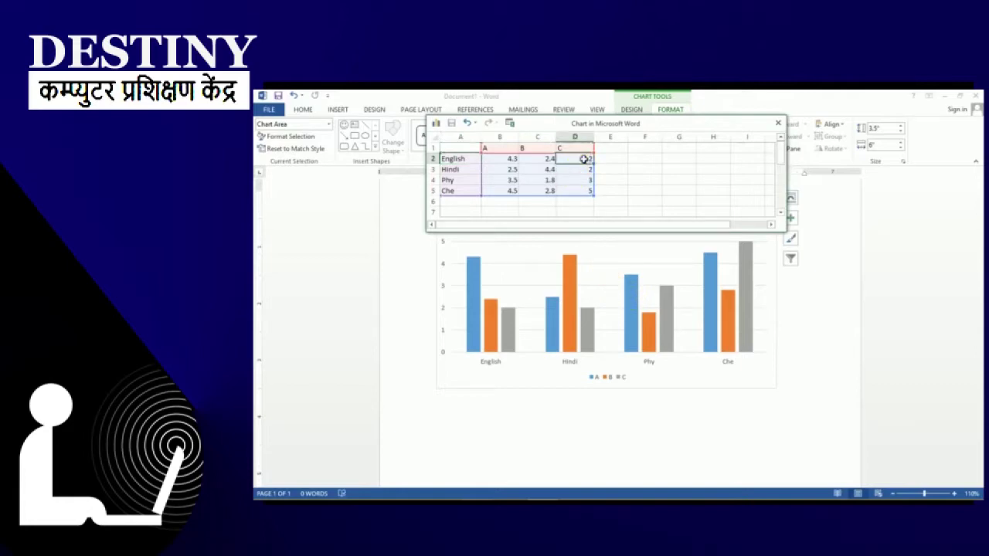
text(5)
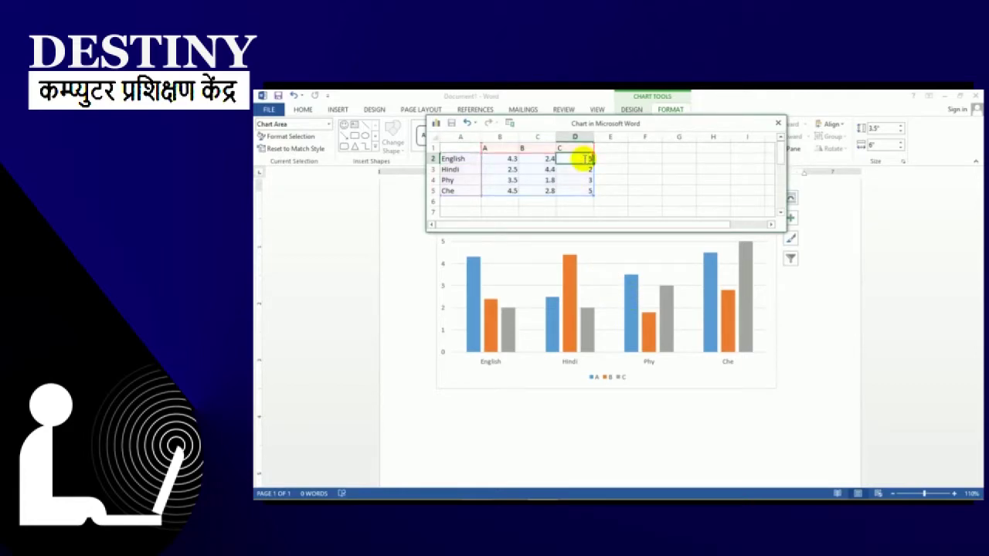
click(557, 169)
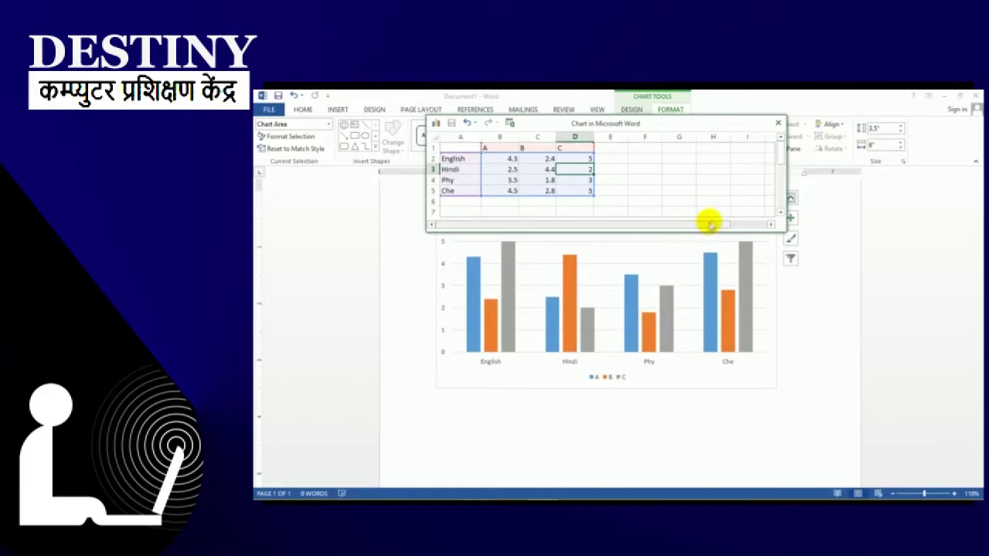
click(778, 123)
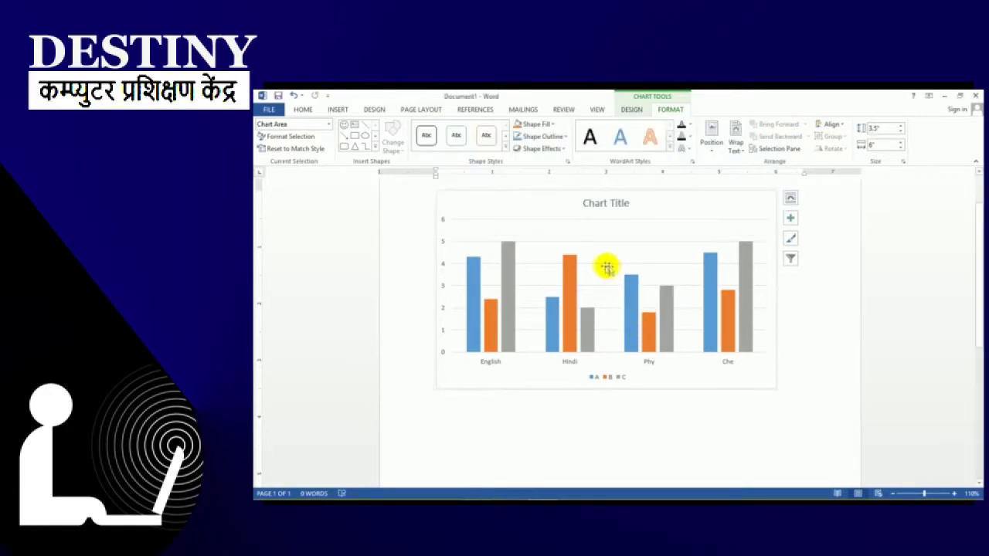
- Delete the chart so the document is empty
click(817, 356)
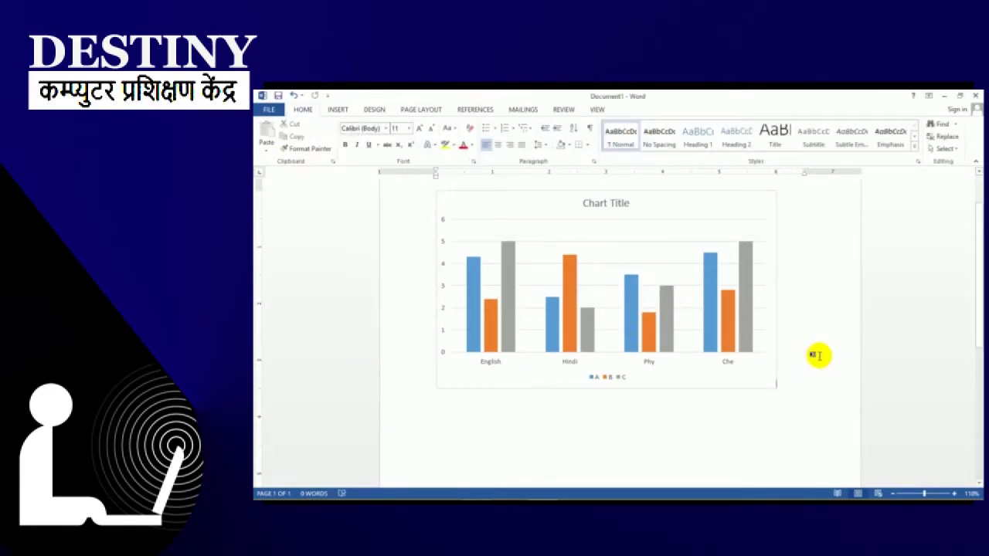
key(ctrl+a)
key(Delete)
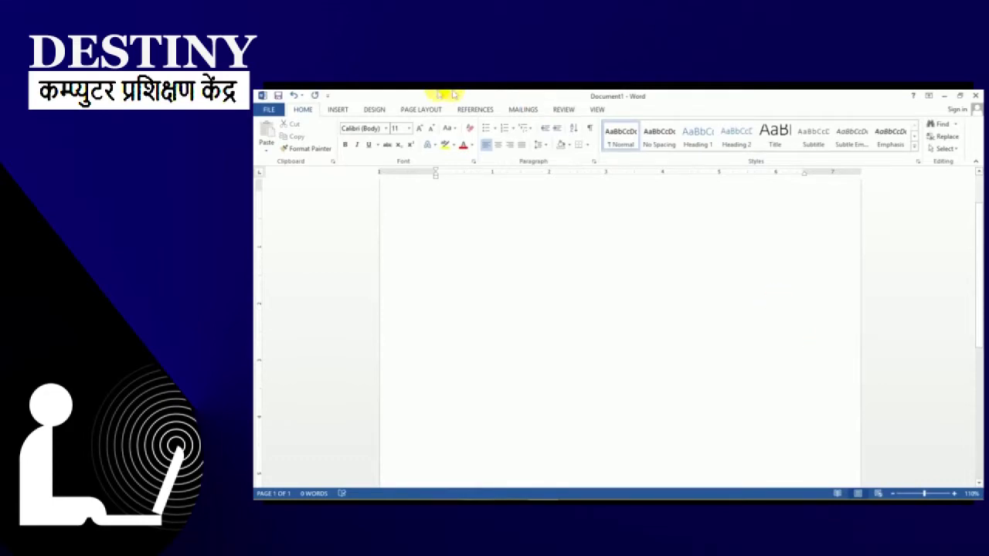
- Insert a screen clipping of most of the desktop, about 6.5" wide and 3.72" high in the document
click(337, 109)
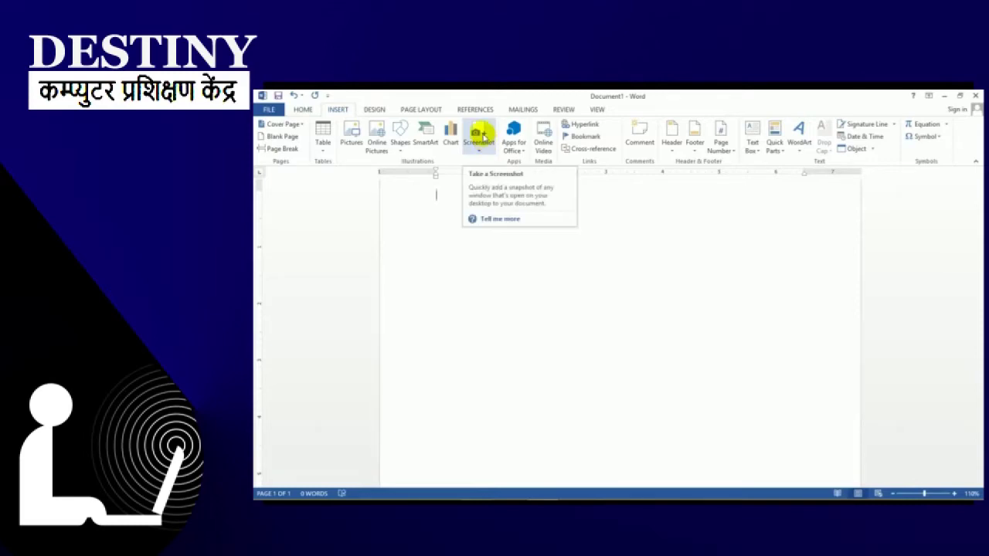
click(482, 139)
click(485, 163)
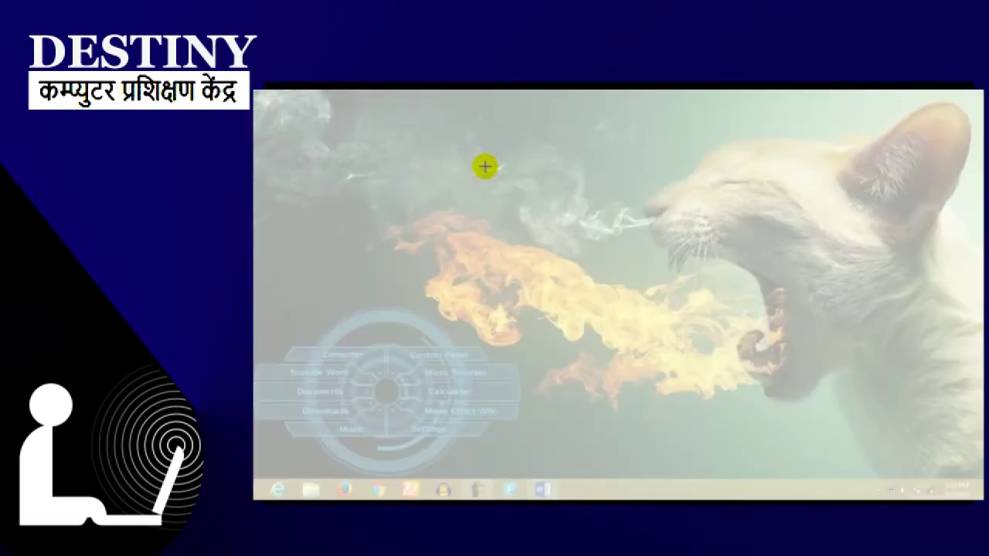
drag(303, 122, 889, 456)
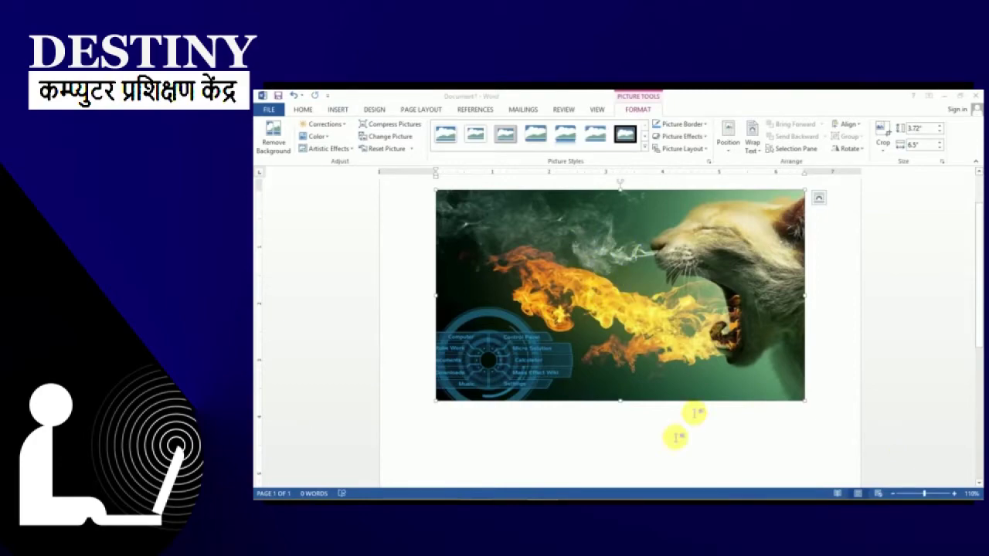
- Delete the screen clipping and generate five paragraphs of sample text with =rand(5)
key(Delete)
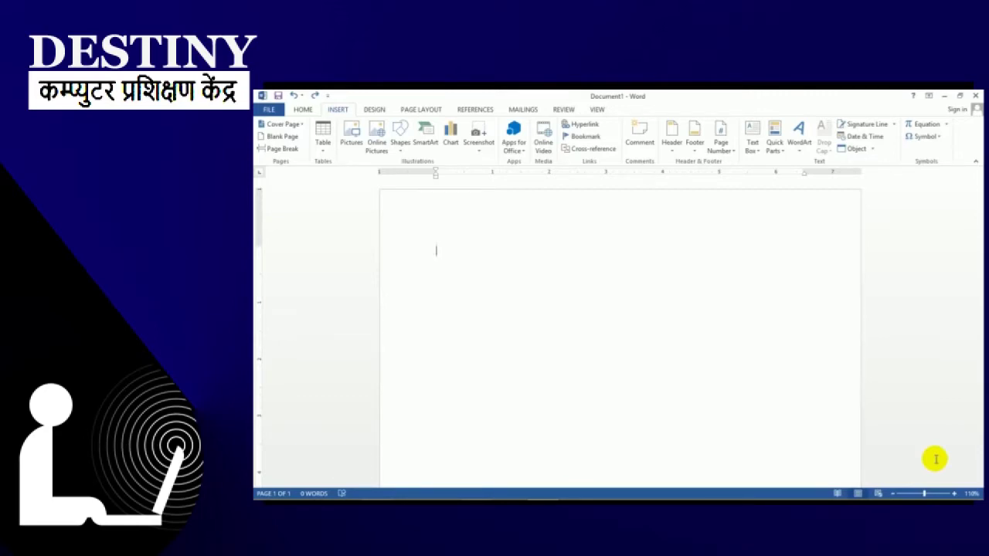
text(=r)
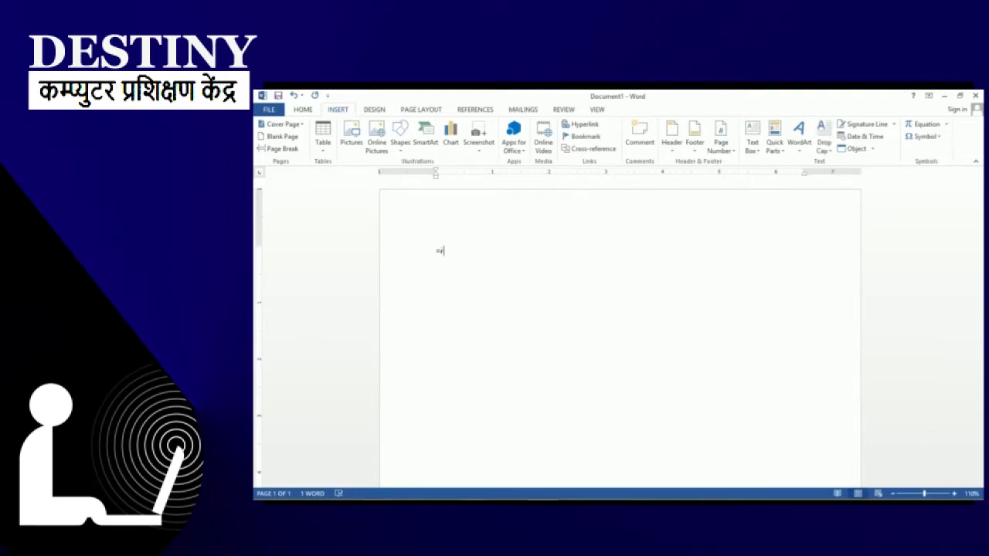
text(and(5))
key(Return)
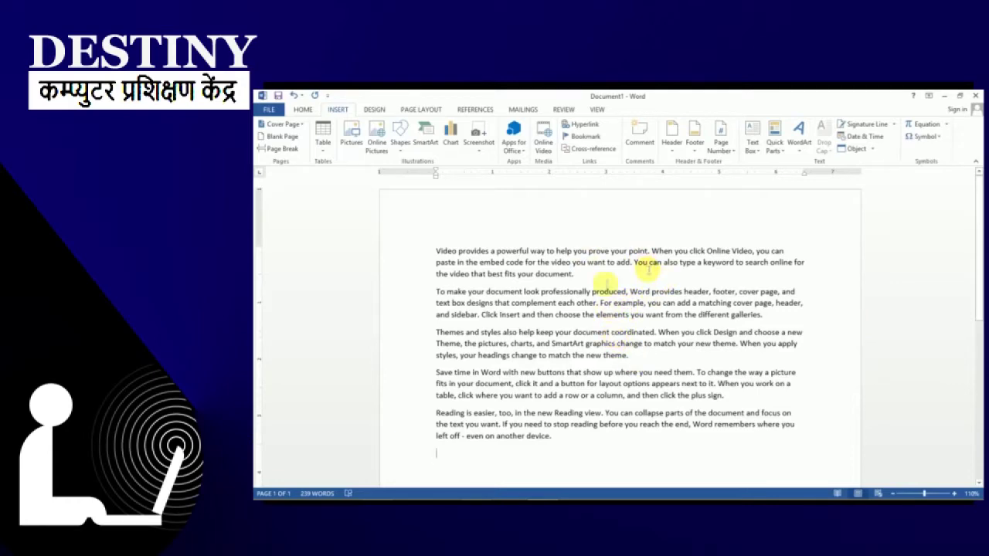
- Insert a page break after the second paragraph, ending in "different galleries", and check the text on both pages
click(763, 314)
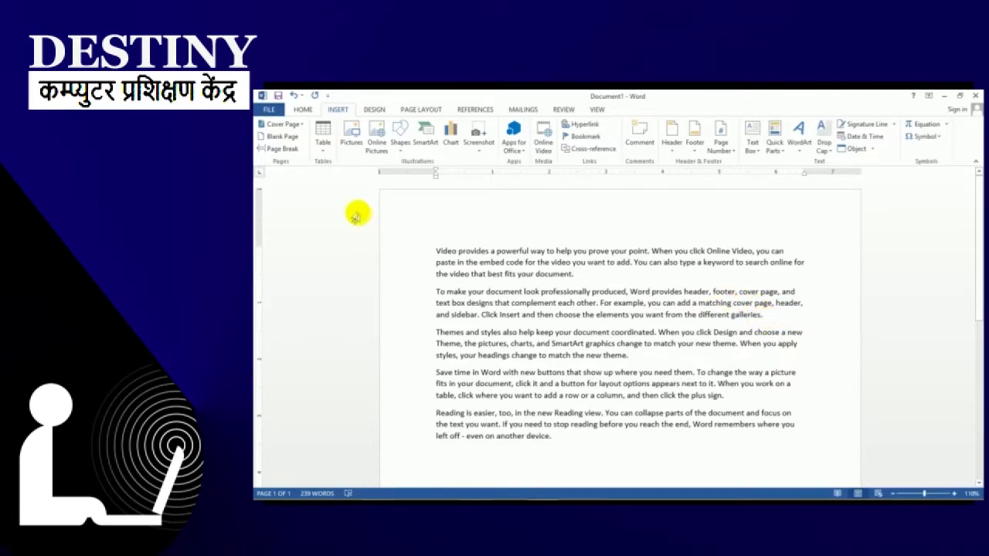
click(280, 149)
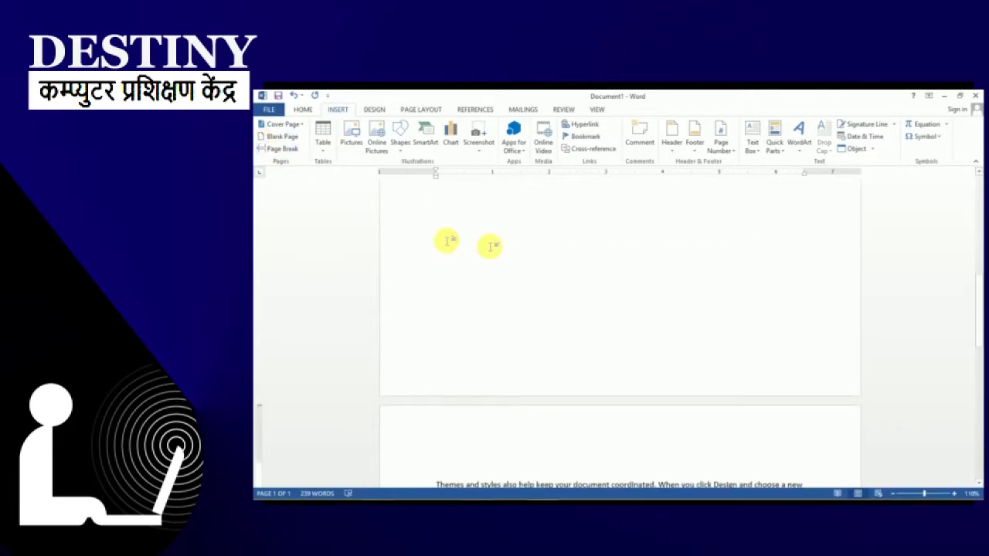
scroll(528, 261, up, 2)
scroll(529, 260, up, 5)
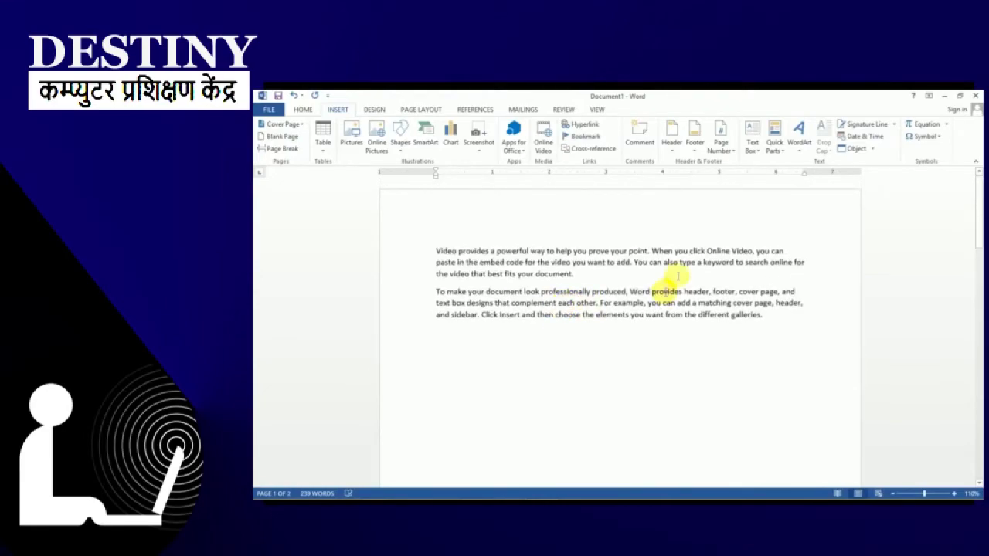
scroll(641, 302, down, 10)
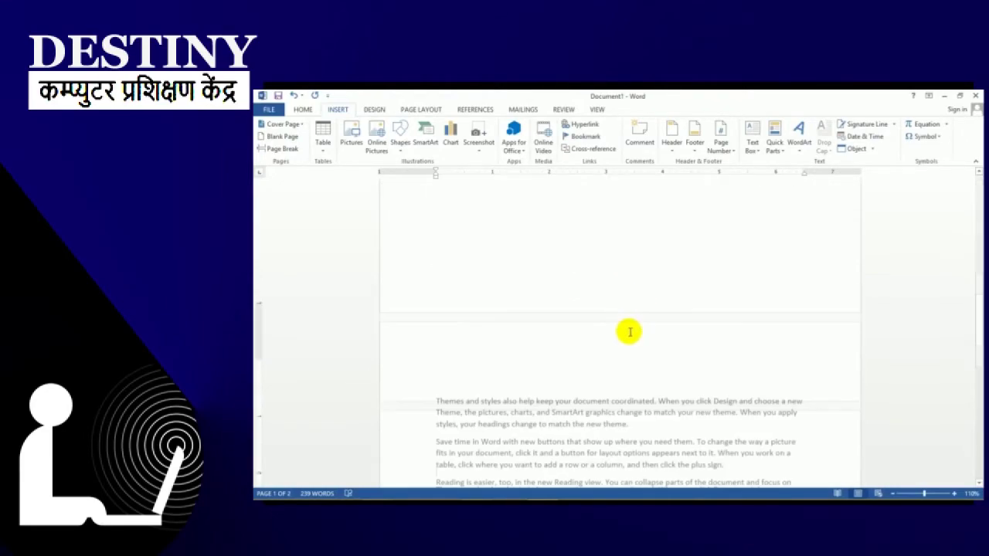
scroll(639, 357, up, 10)
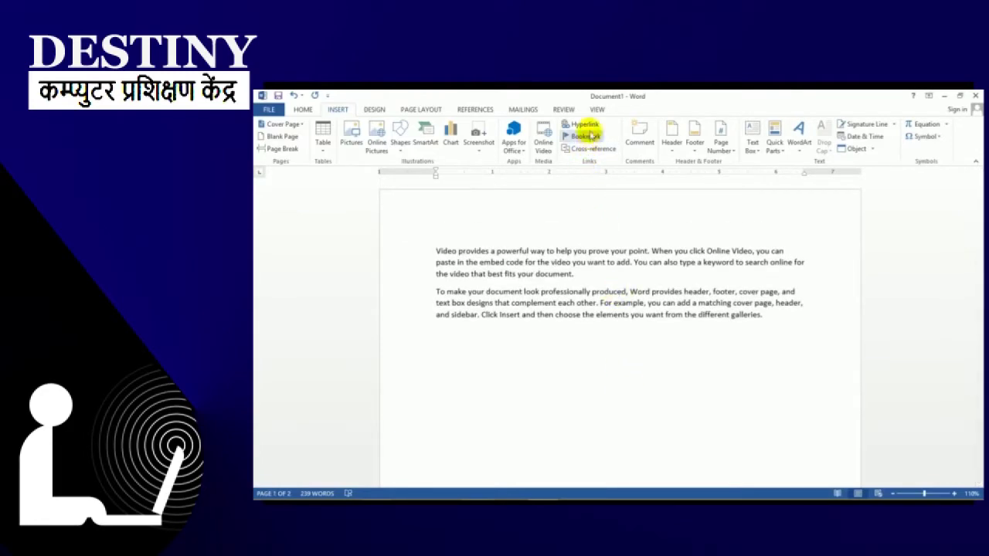
click(785, 345)
scroll(769, 364, down, 3)
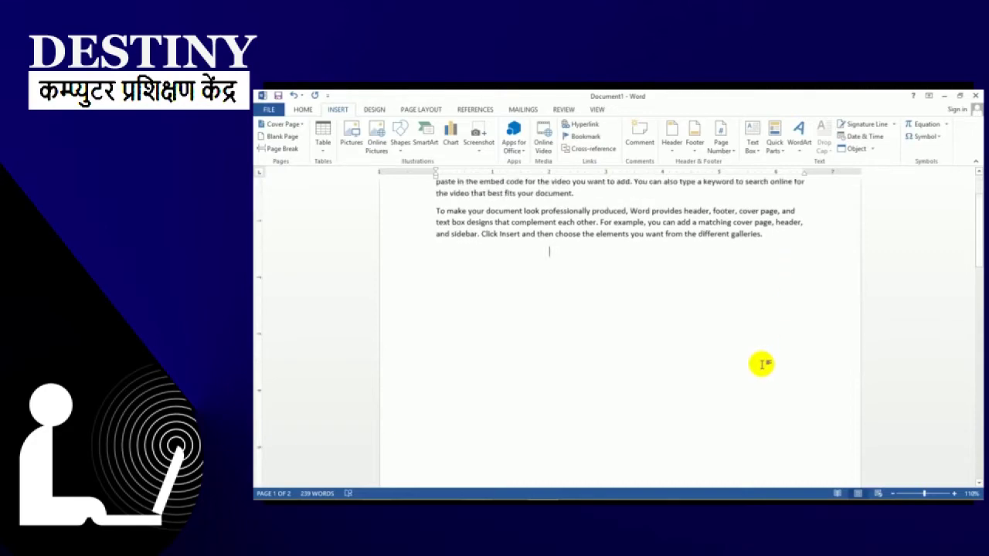
scroll(644, 280, up, 2)
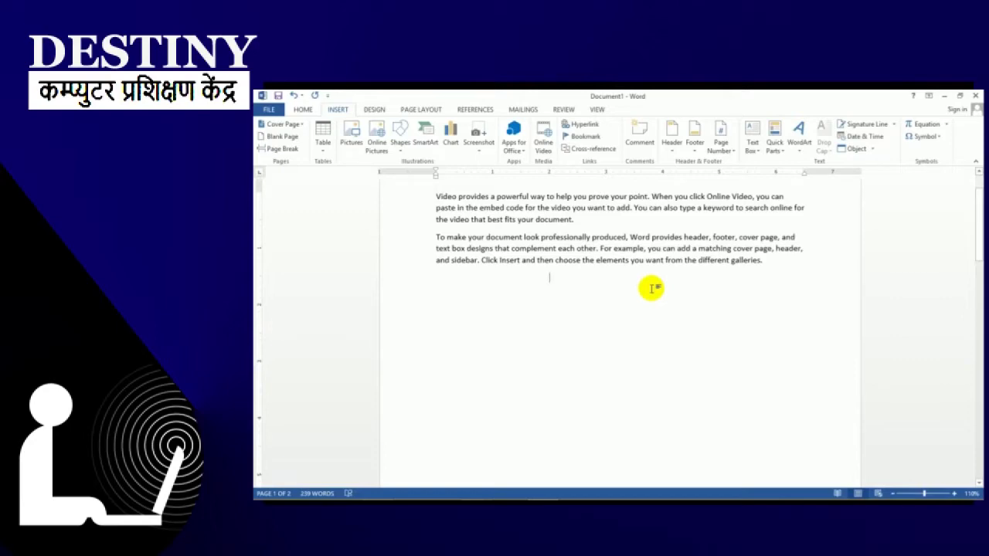
scroll(651, 288, down, 2)
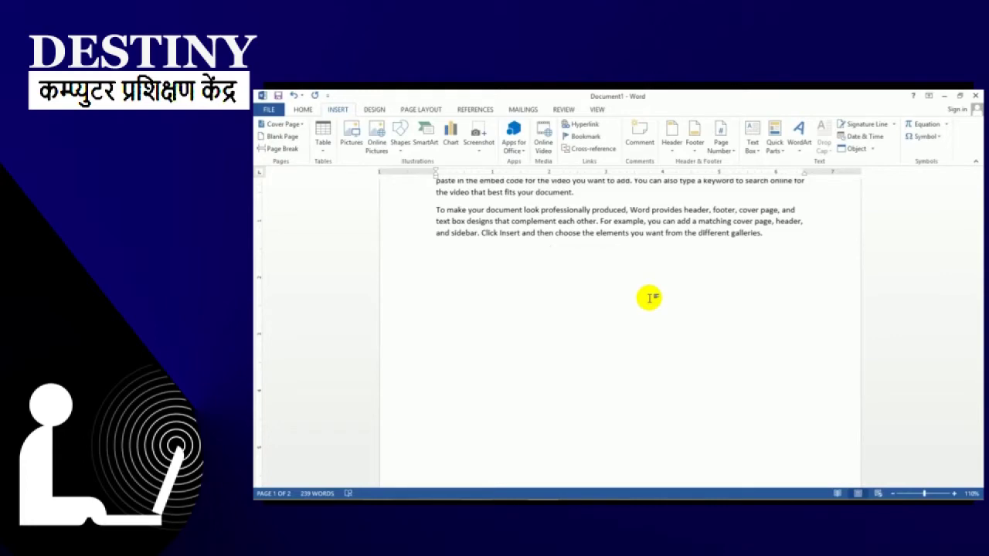
- Add the heading text "Start" on the empty line above the "Themes and styles" paragraph on page 2
scroll(649, 297, down, 3)
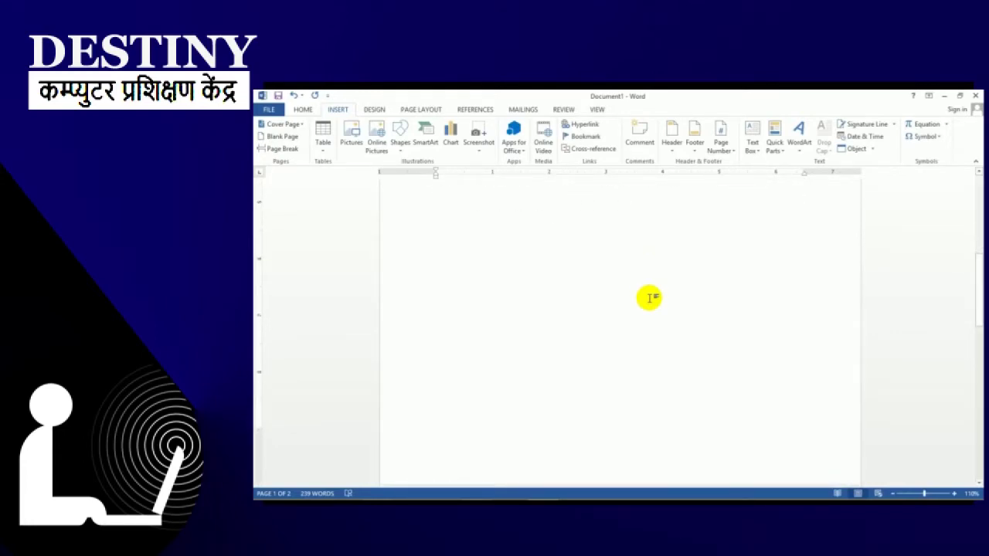
scroll(648, 297, down, 5)
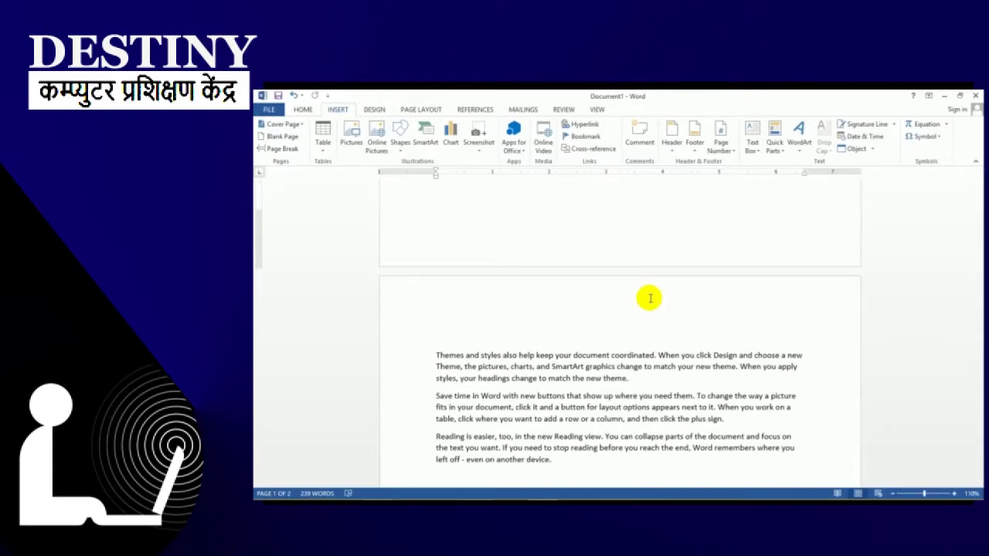
scroll(650, 298, up, 5)
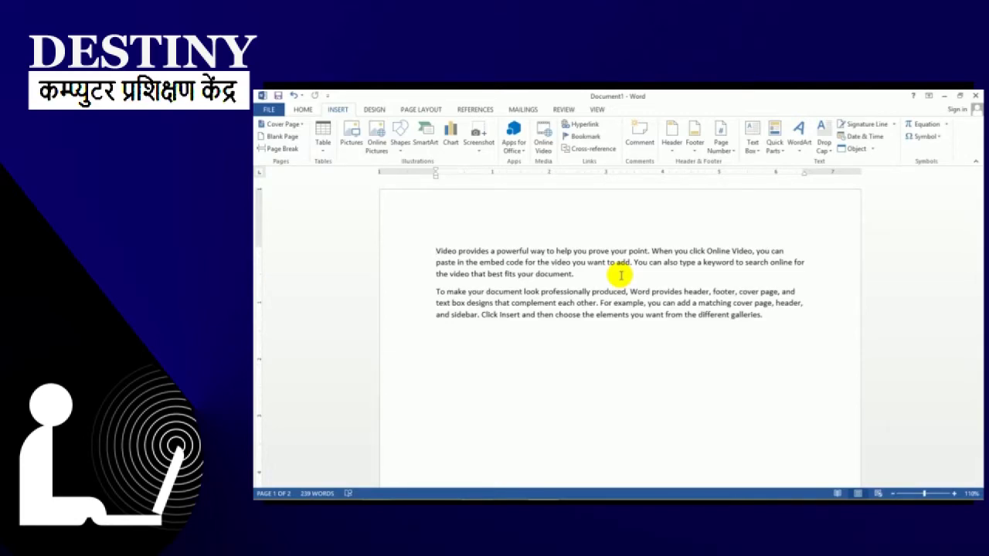
scroll(601, 307, down, 5)
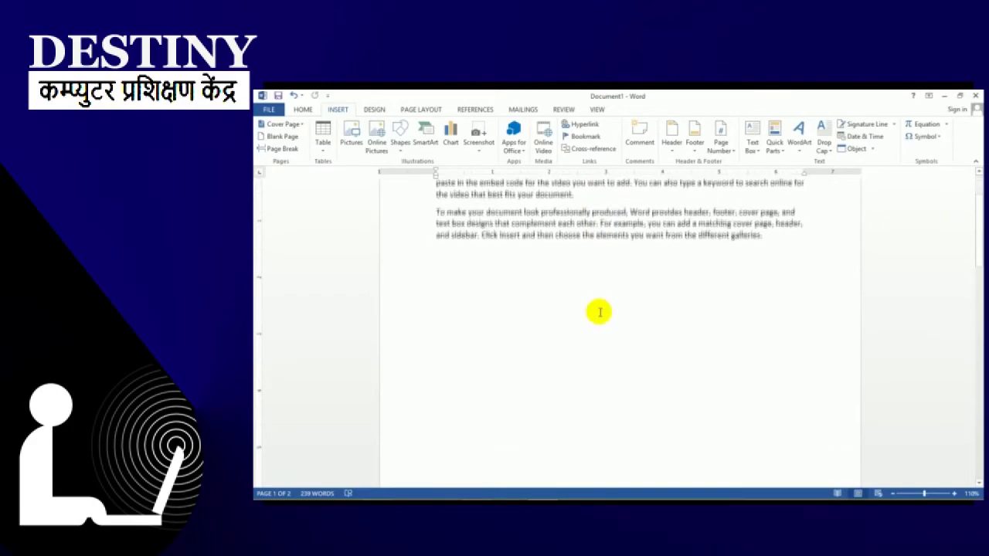
scroll(599, 311, down, 5)
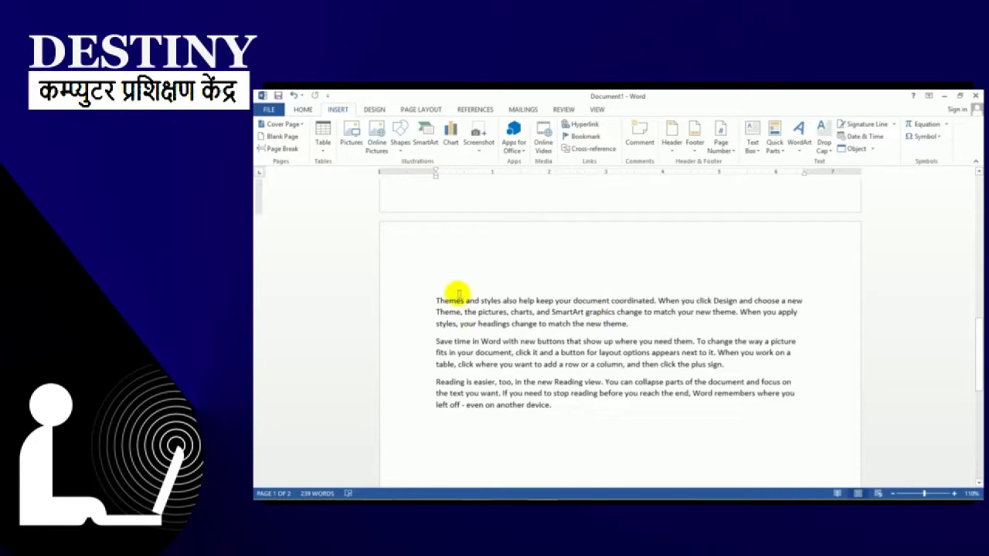
click(433, 292)
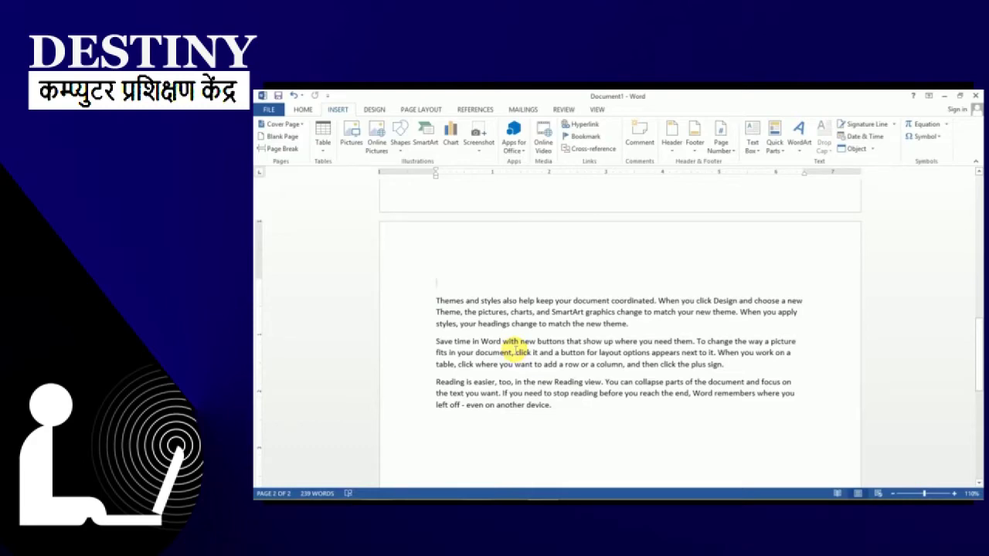
text(Start)
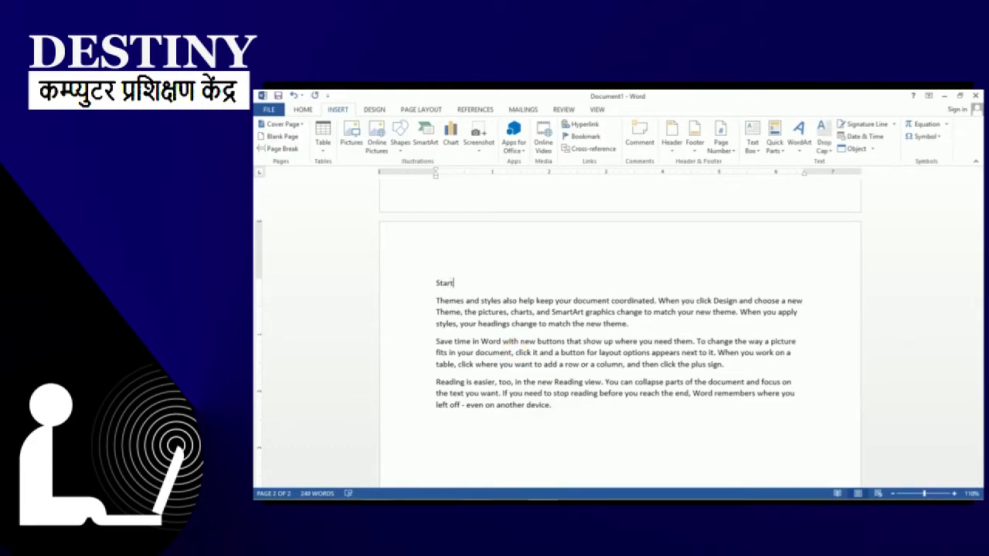
- Apply the Heading 1 style to the word "Start" on page 2
click(434, 283)
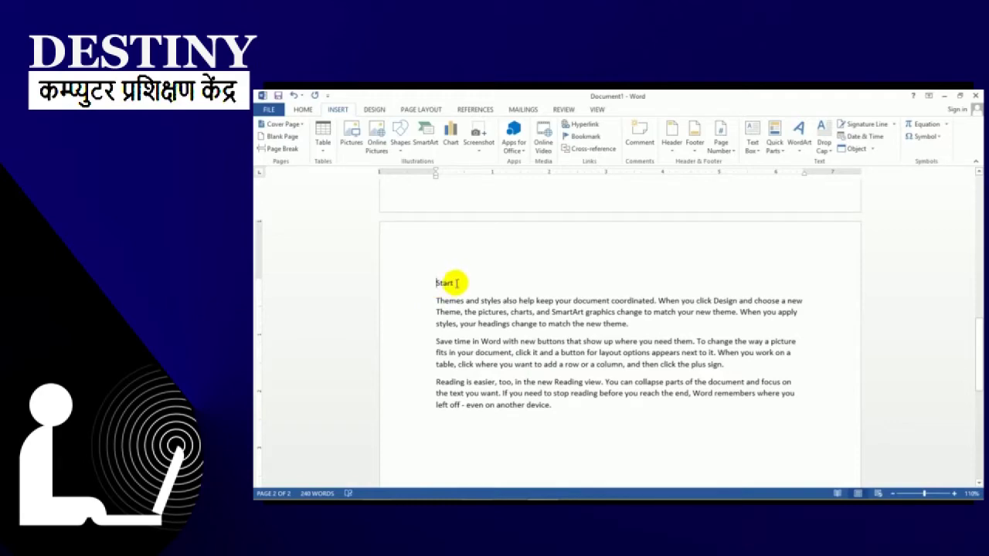
drag(436, 284, 457, 283)
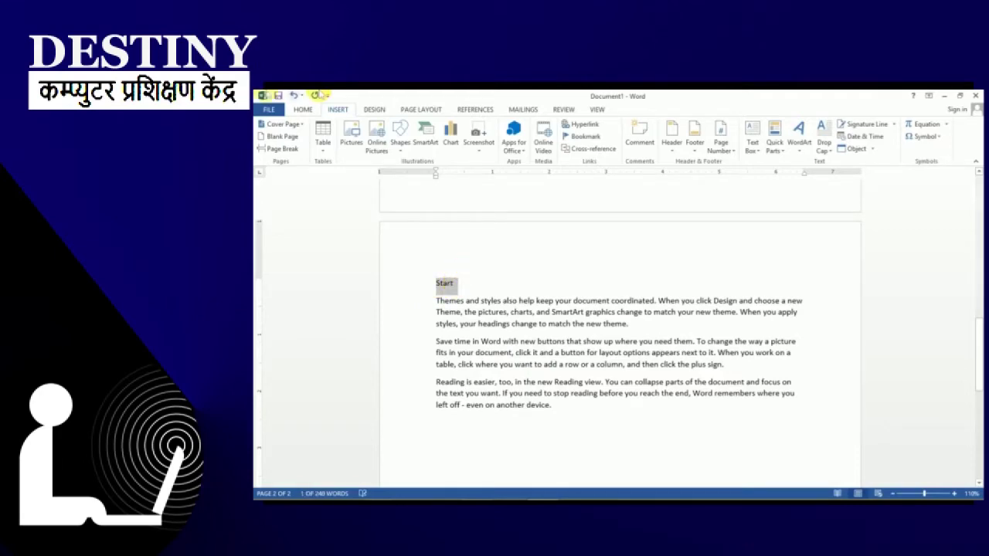
click(303, 109)
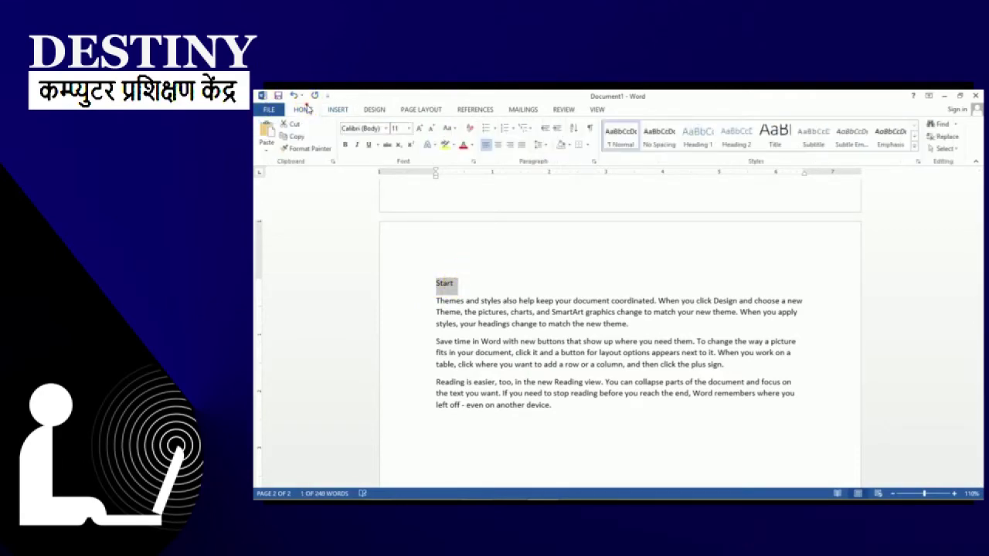
click(697, 142)
click(513, 312)
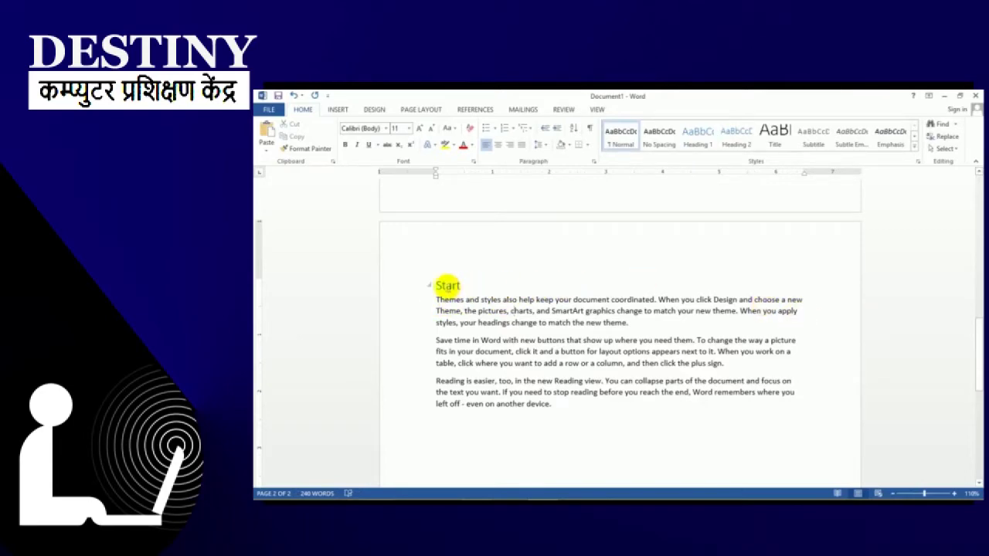
- Copy the "Start" heading text and add a bookmark named Start to that heading
click(433, 285)
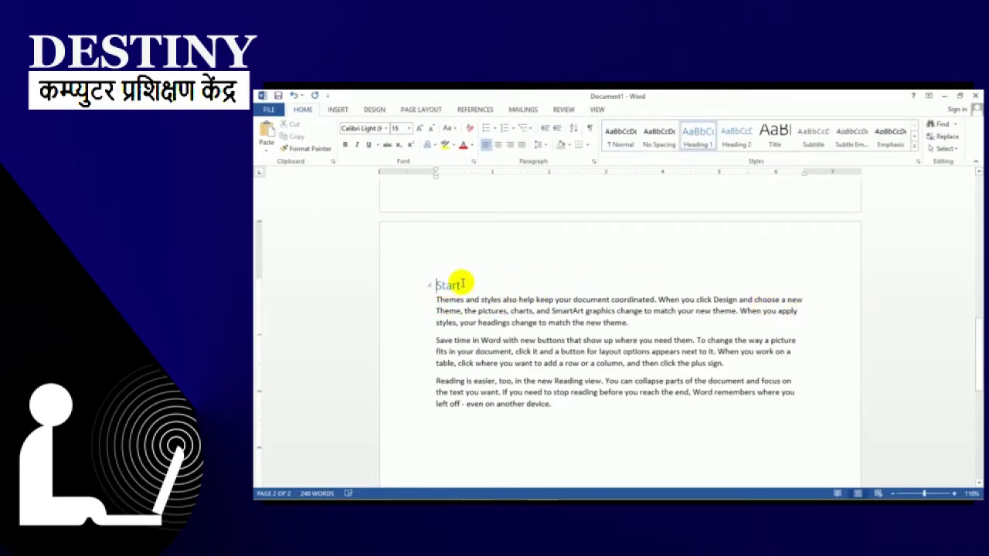
key(shift+Right)
key(shift+Right)
key(shift+Right)
key(shift+Right)
key(shift+Right)
key(ctrl+c)
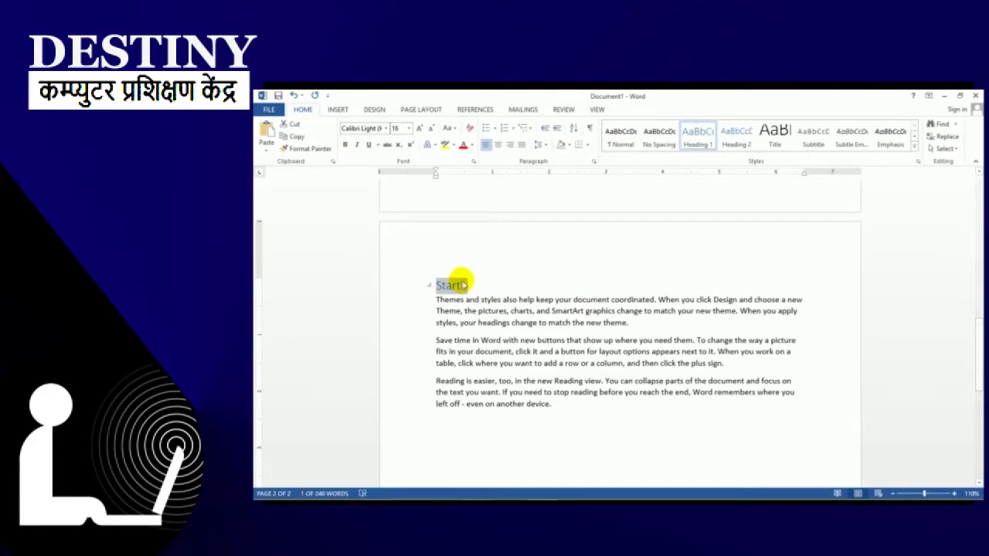
click(338, 109)
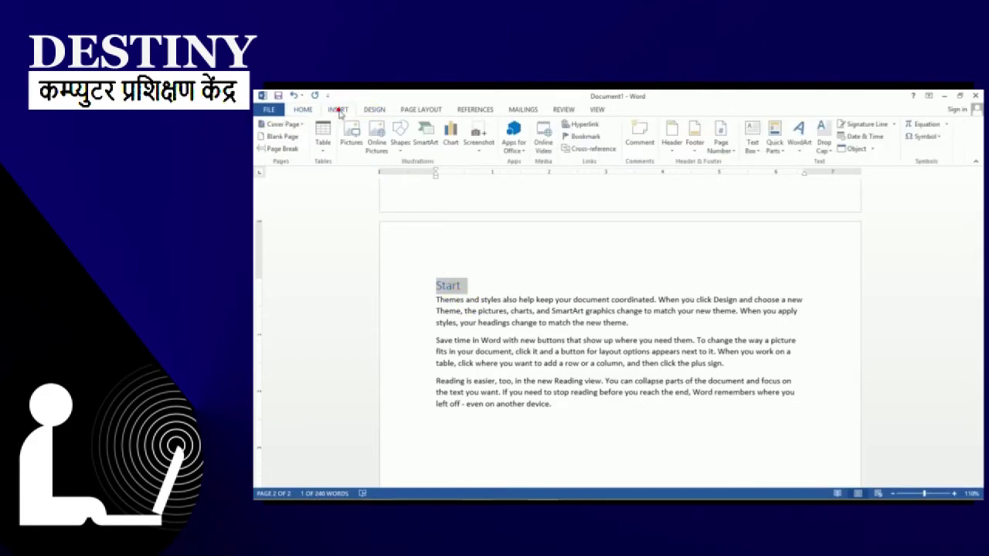
click(581, 136)
right_click(536, 228)
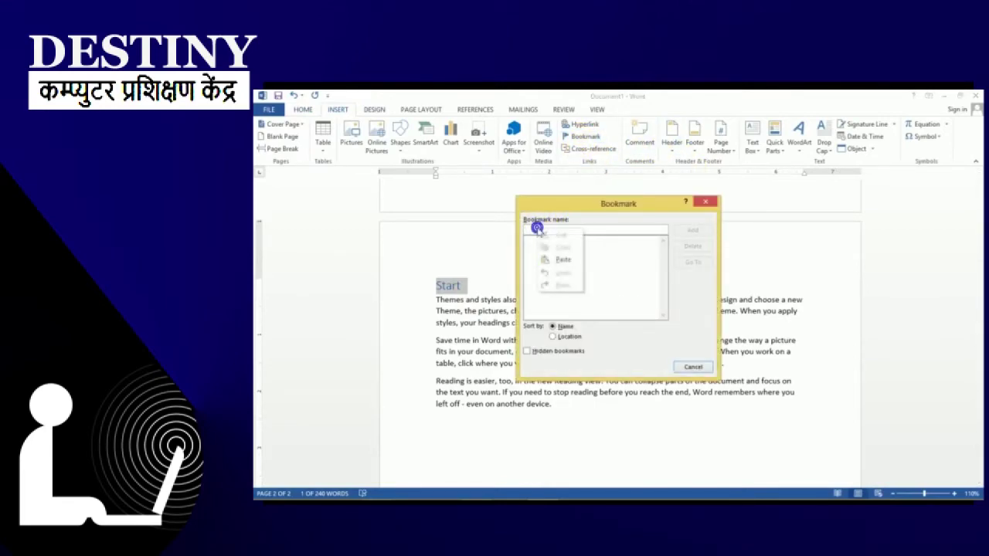
click(576, 259)
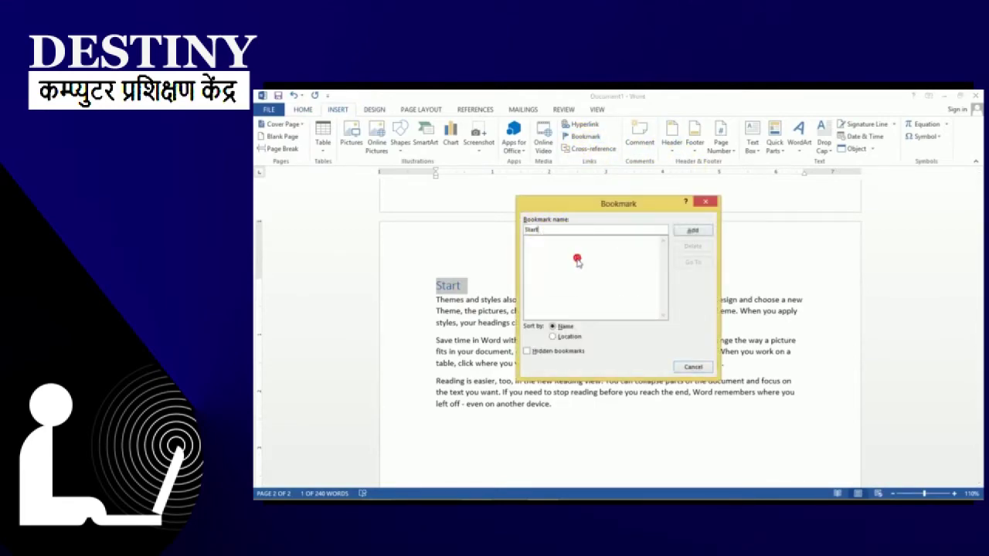
click(703, 232)
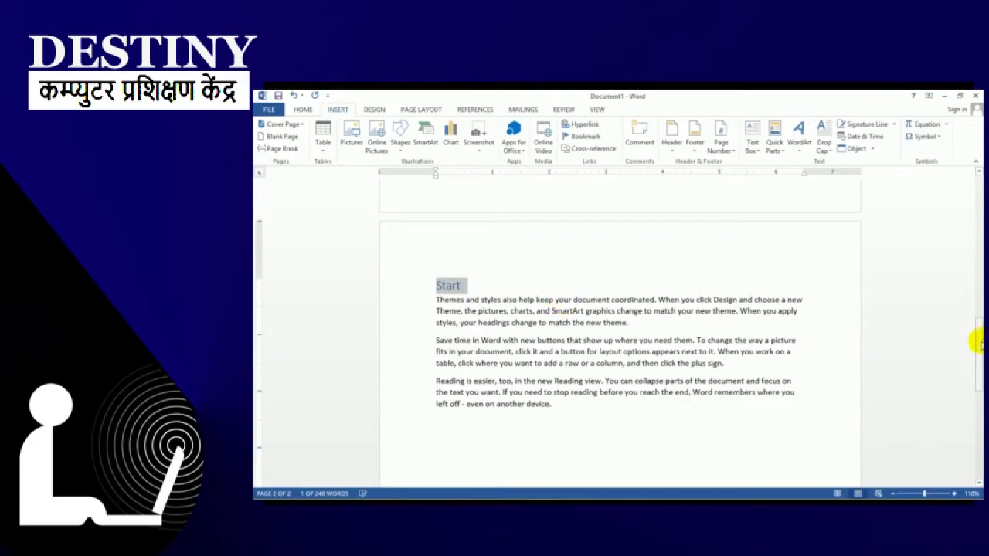
- Return to the beginning of page 1 and go to the Start bookmark from there
drag(977, 342, 963, 184)
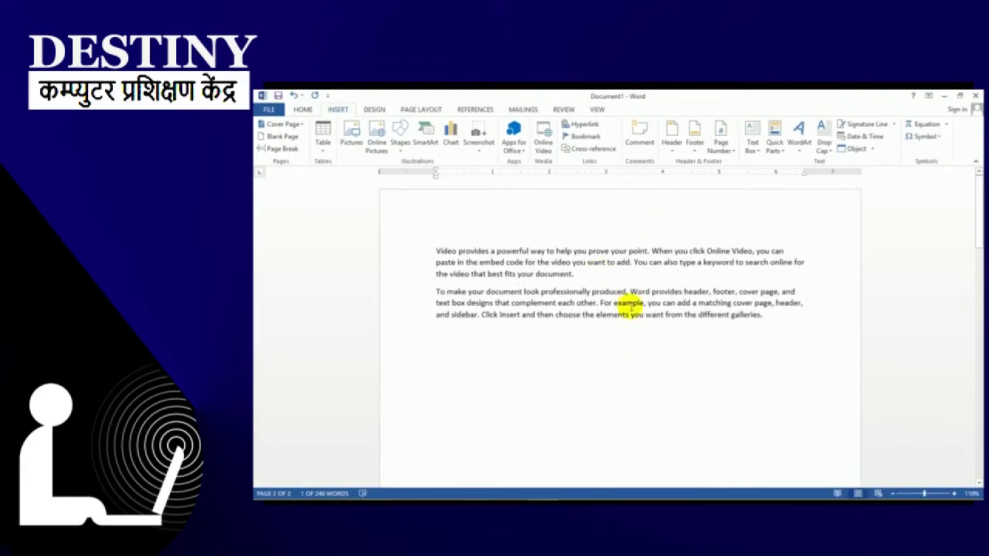
click(431, 251)
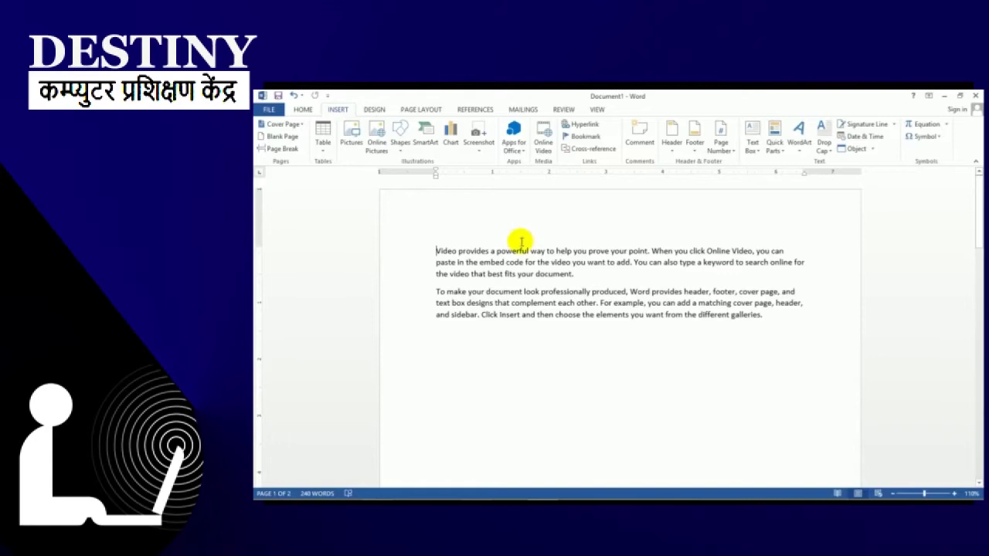
click(584, 136)
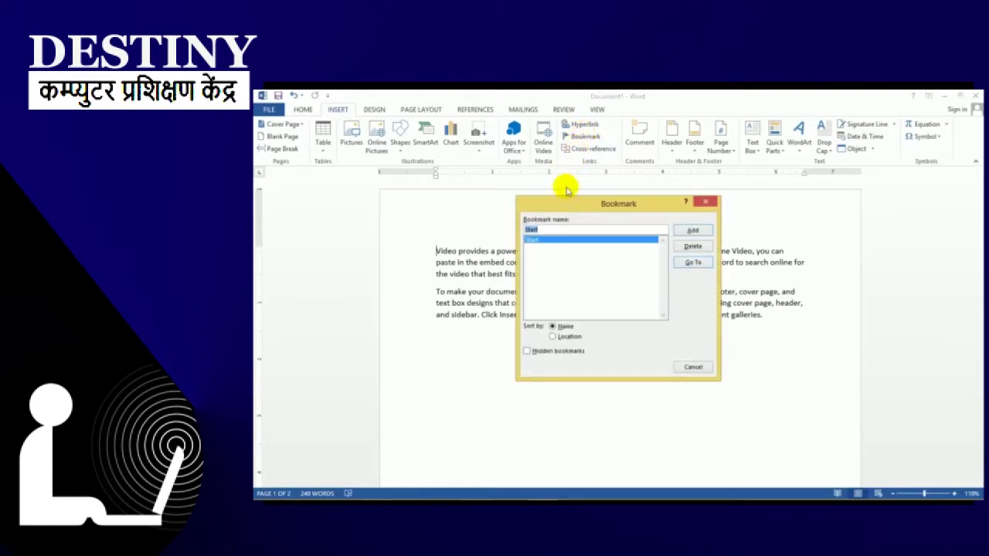
click(692, 262)
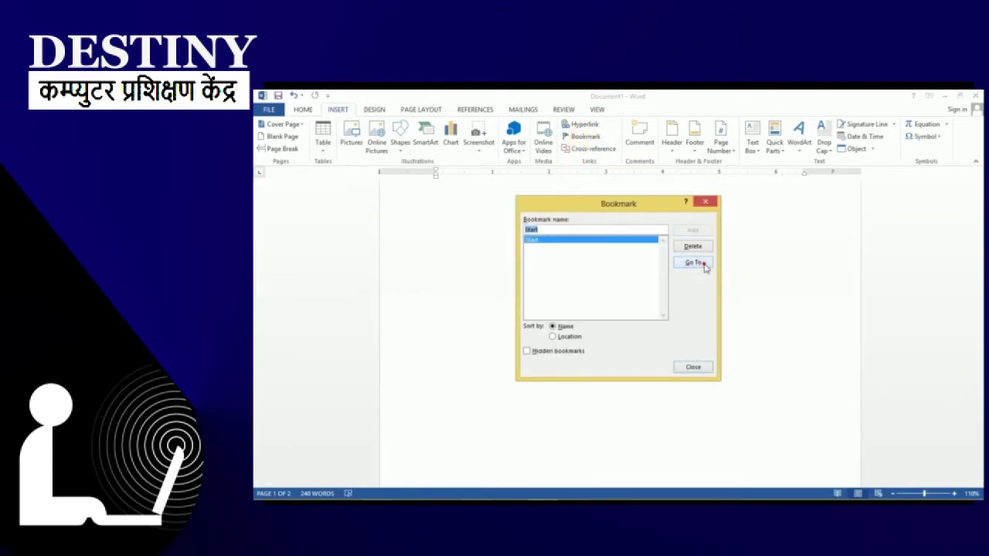
click(709, 368)
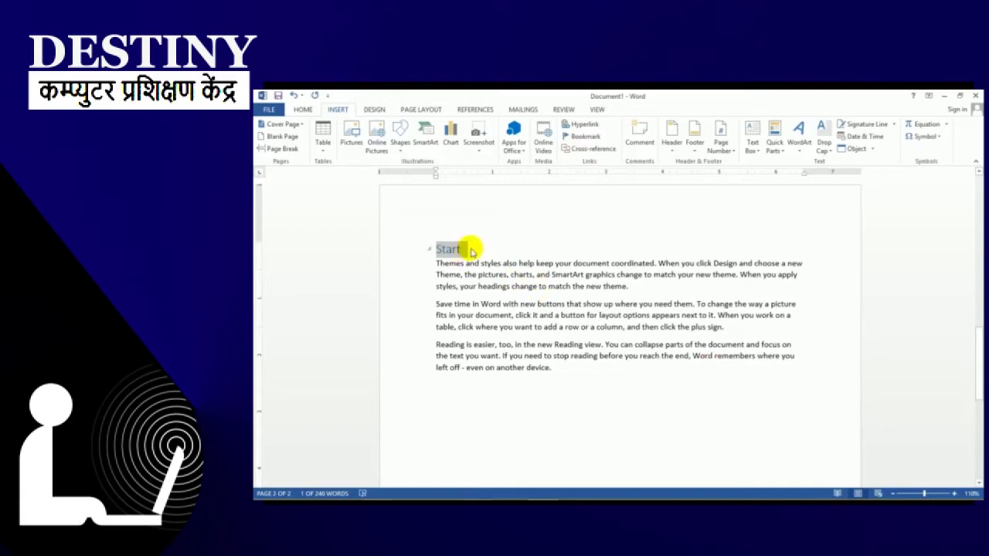
click(463, 250)
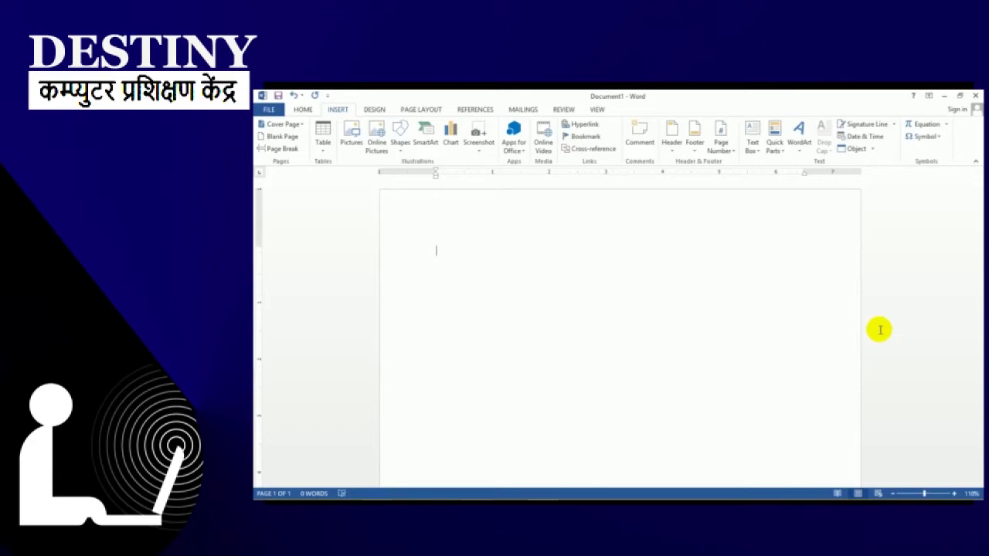
- Generate five paragraphs of sample text with =rand(5) and insert a page break after the second one, ending in "different galleries"
text(=)
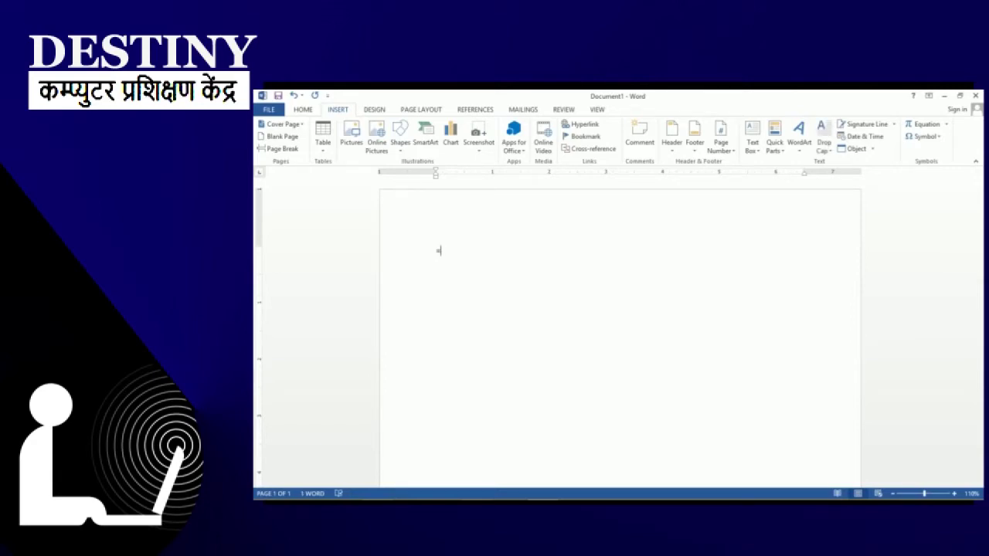
text(rand(5))
key(Return)
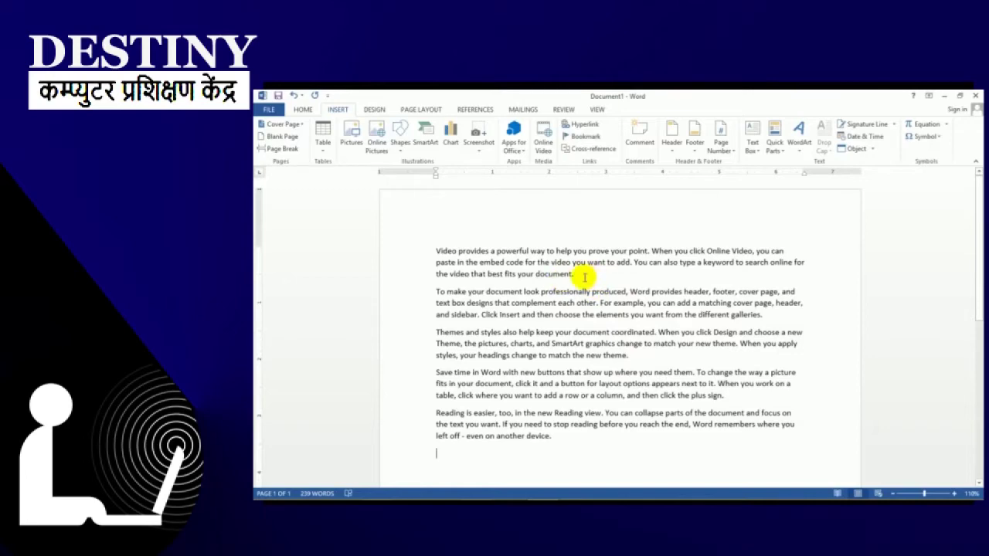
click(637, 356)
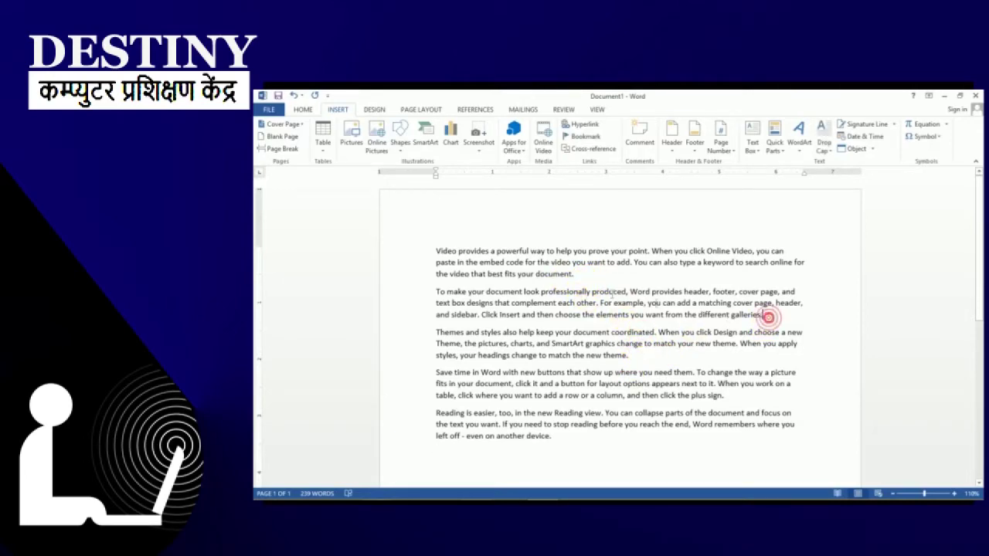
click(280, 149)
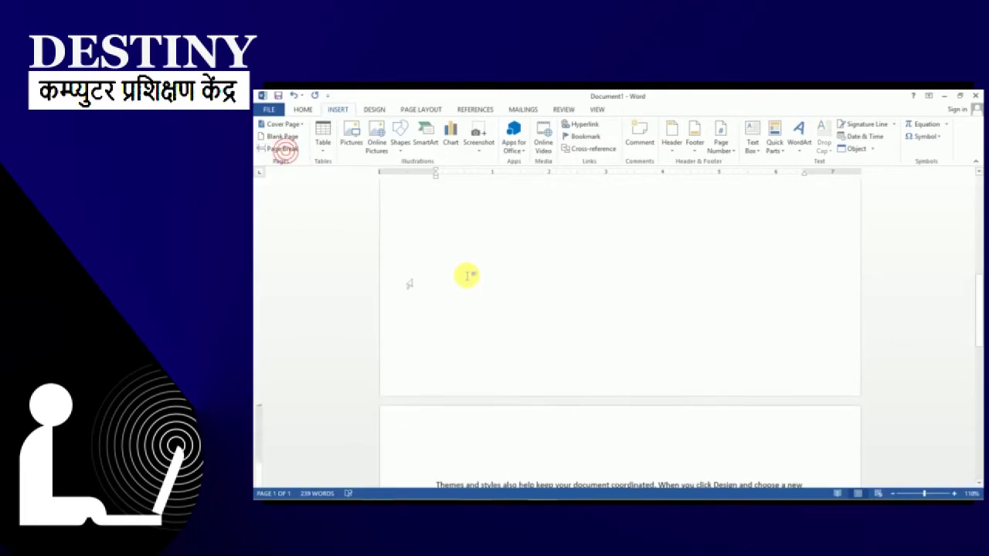
- Insert four blank lines between the first and second paragraphs on page 1
scroll(492, 271, up, 3)
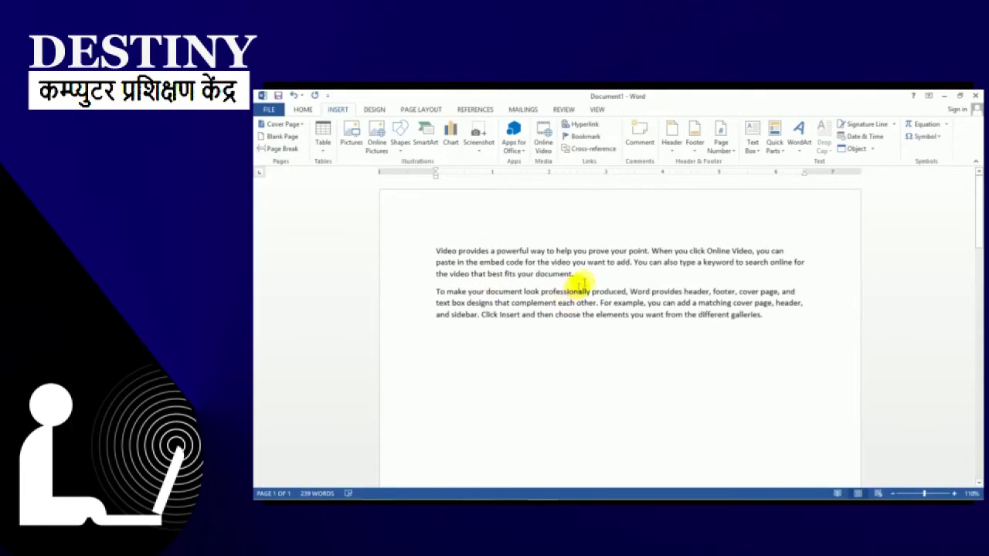
key(Return)
key(Return)
key(Return)
key(Return)
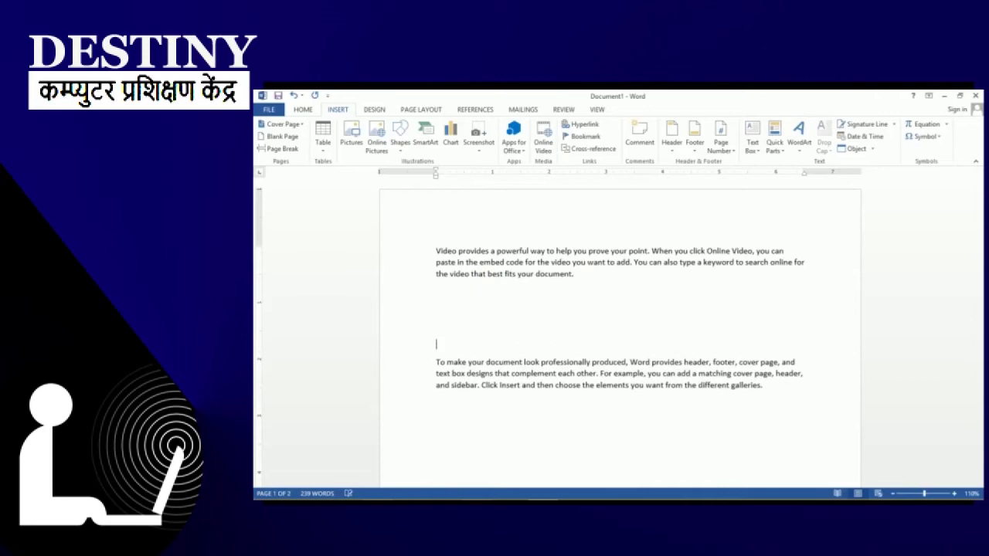
- Add two lines above the first paragraph and enter "Mouse" as its title on the second one
click(428, 249)
click(433, 248)
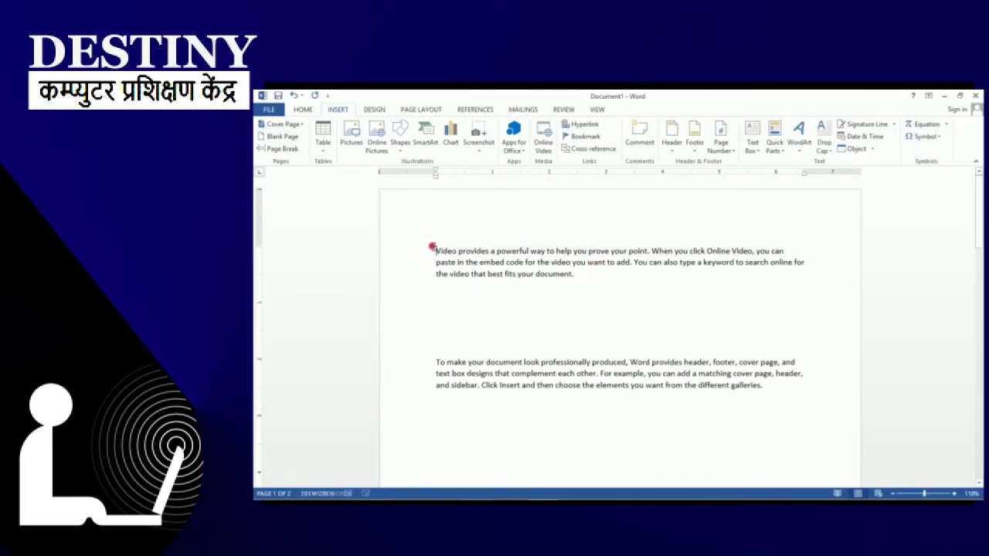
key(Return)
key(Return)
key(Up)
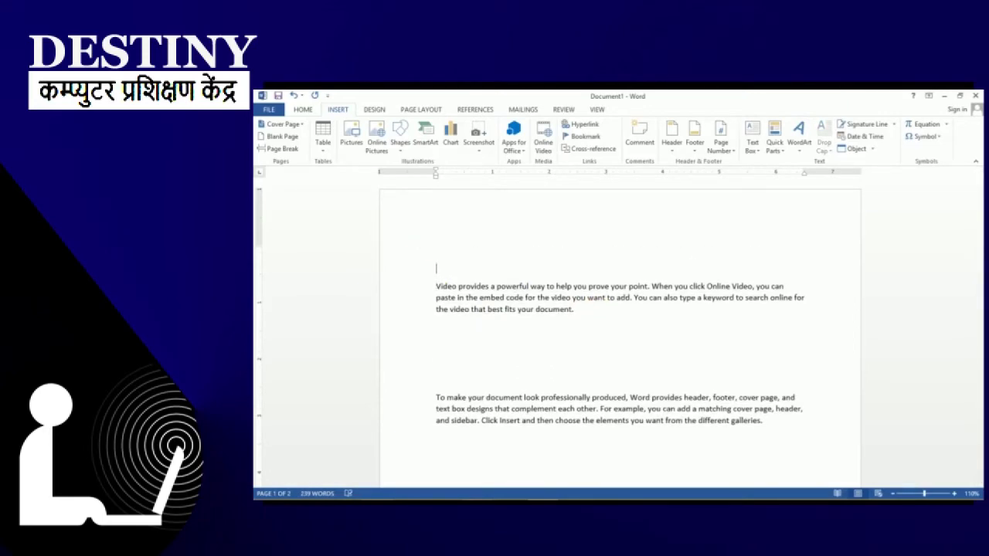
text(Mouse)
- Enter "Printer" as the title on the blank line directly above the "To make your document" paragraph
click(438, 382)
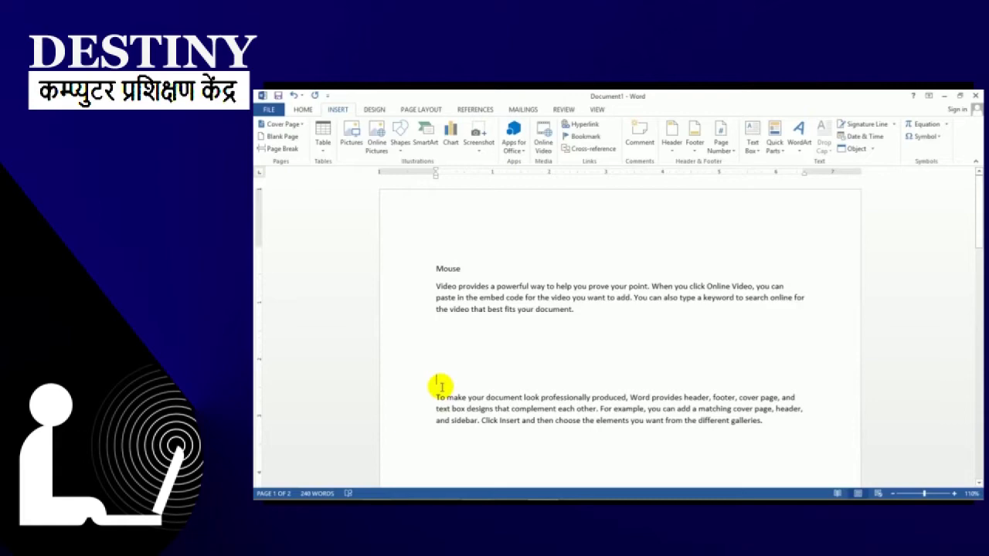
text(Printer)
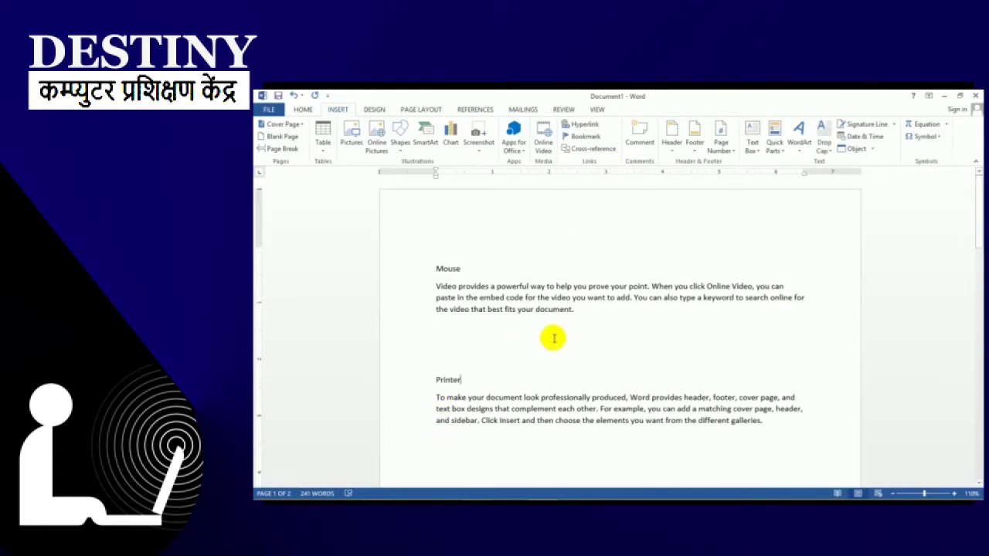
scroll(553, 337, down, 3)
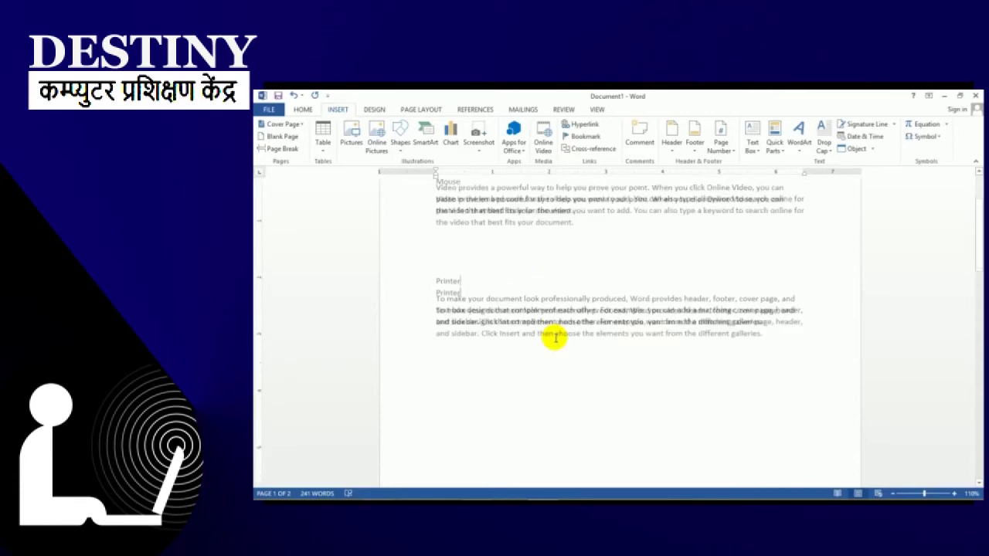
scroll(577, 329, up, 3)
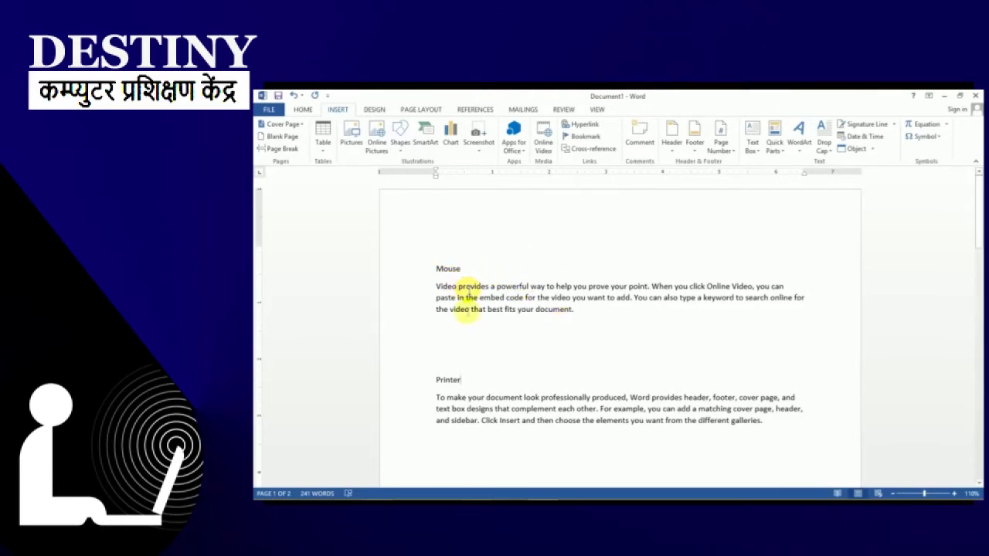
- Make the "Mouse" title above the first paragraph on page 1 bold
click(436, 268)
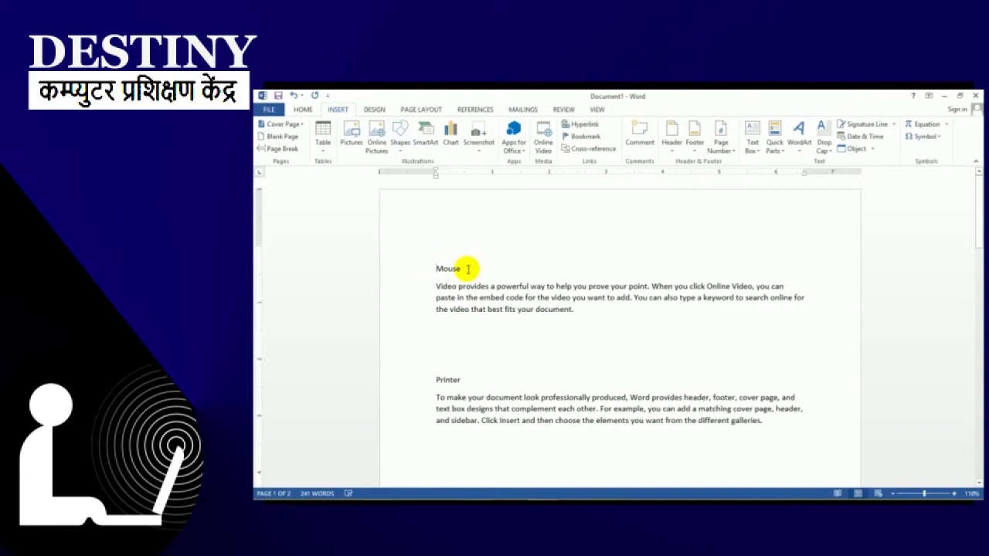
key(shift+Right)
key(shift+Right)
key(shift+Right)
key(shift+Right)
key(shift+Right)
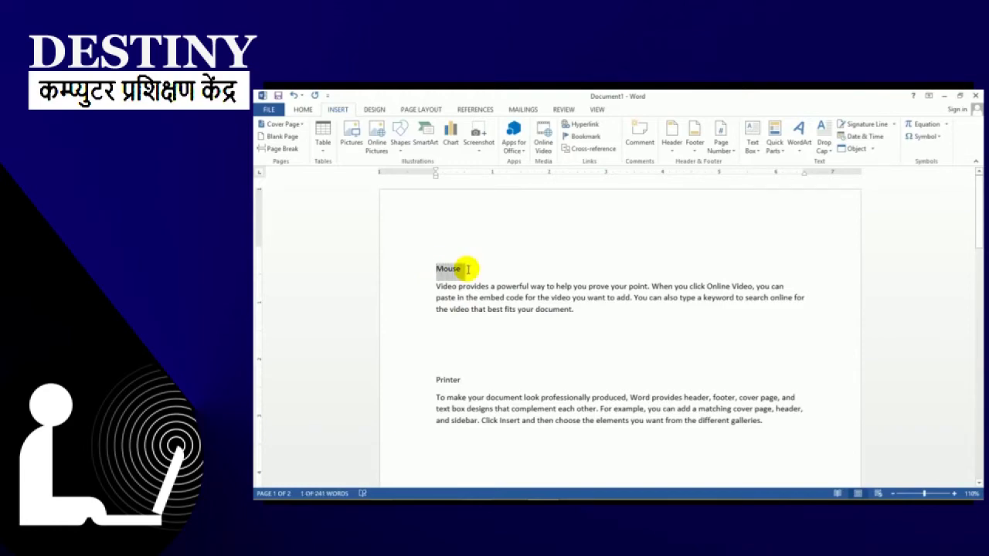
key(ctrl+b)
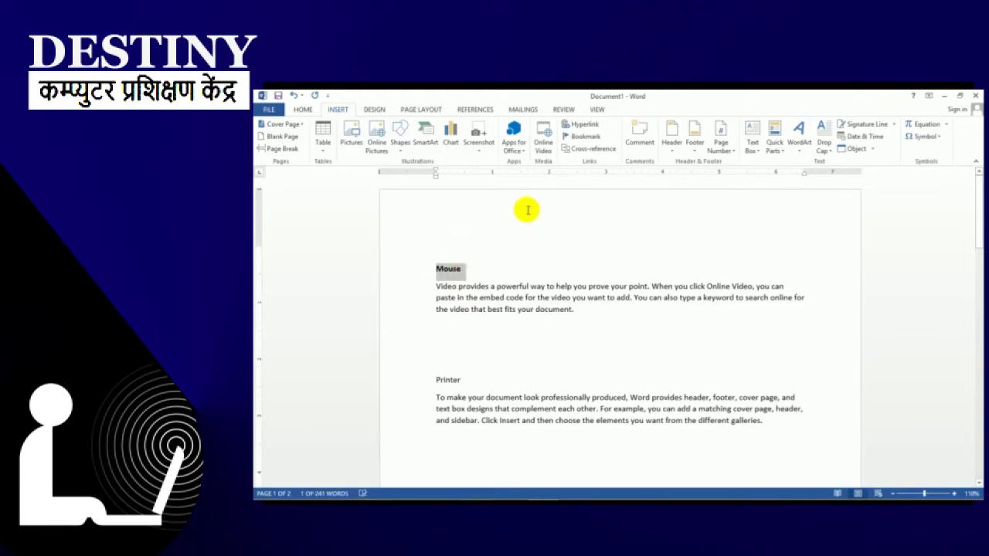
drag(977, 214, 978, 225)
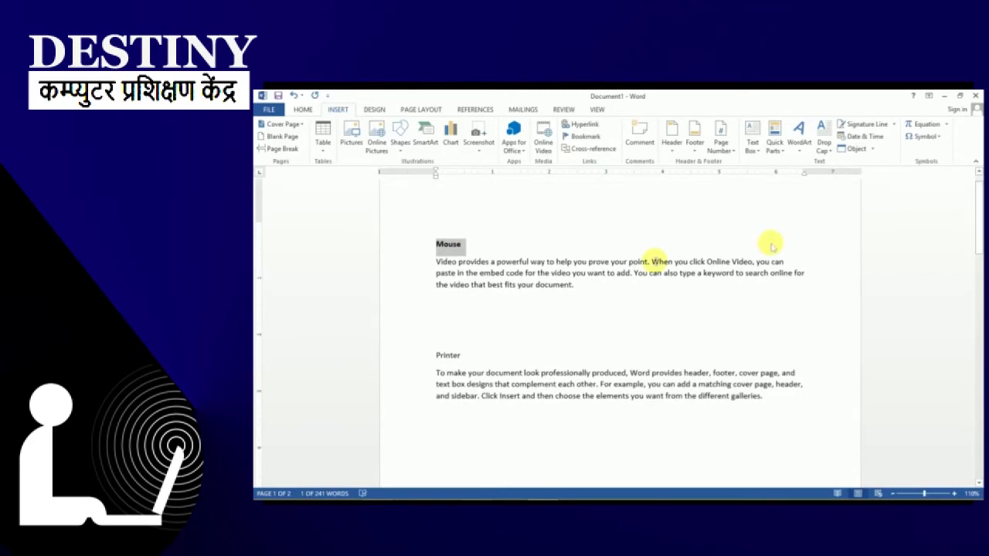
click(592, 283)
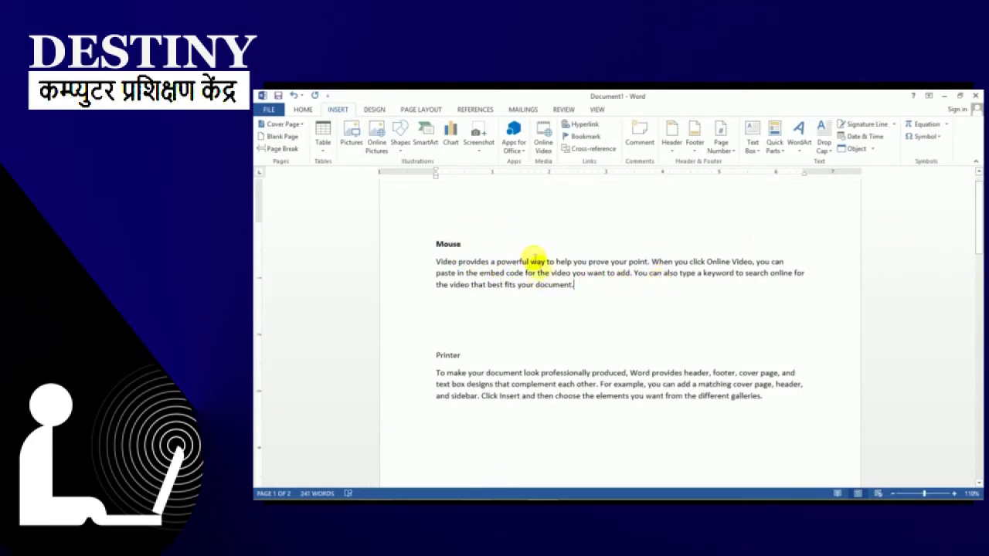
- Enter "Mouse" as a title on the blank line above the "Themes and styles" paragraph on page 2
drag(974, 212, 978, 348)
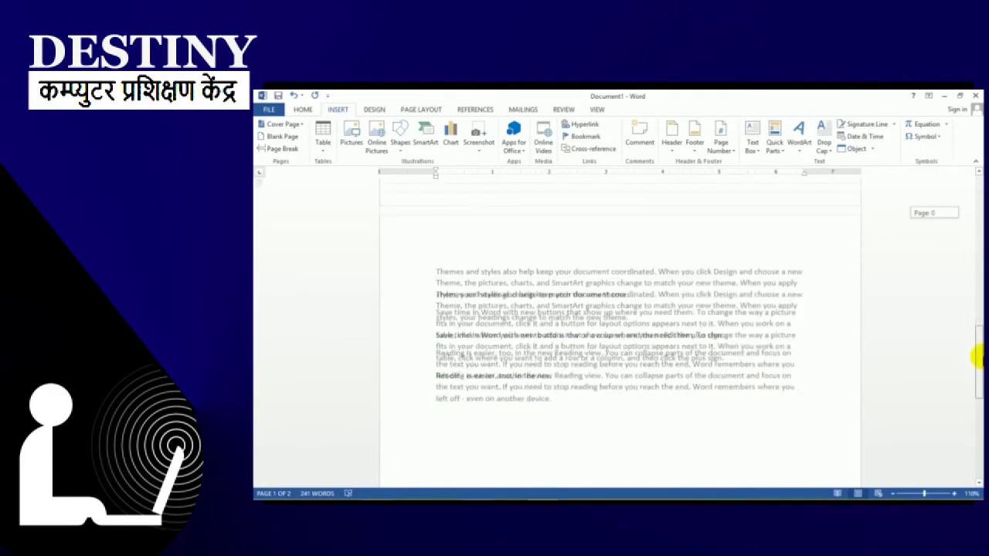
click(449, 255)
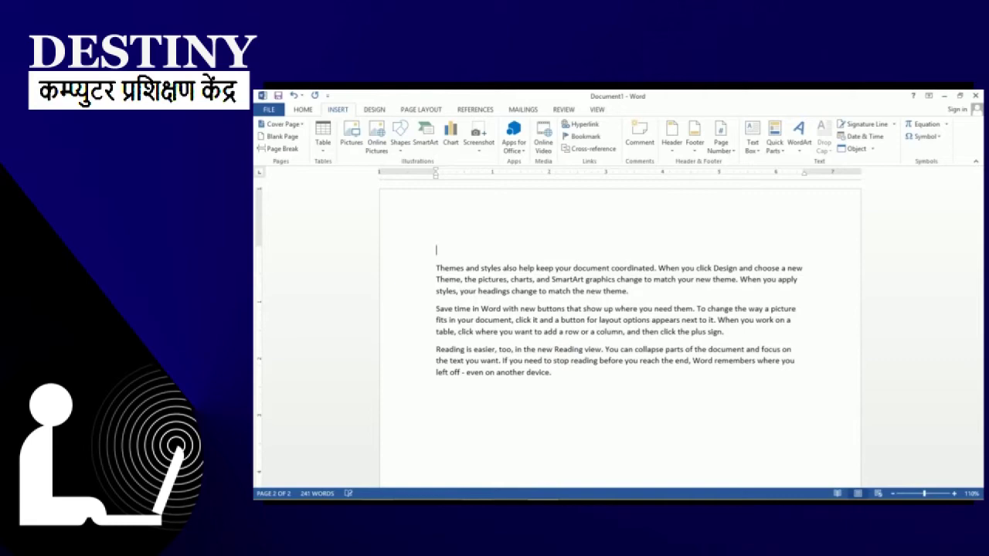
text(Mouse)
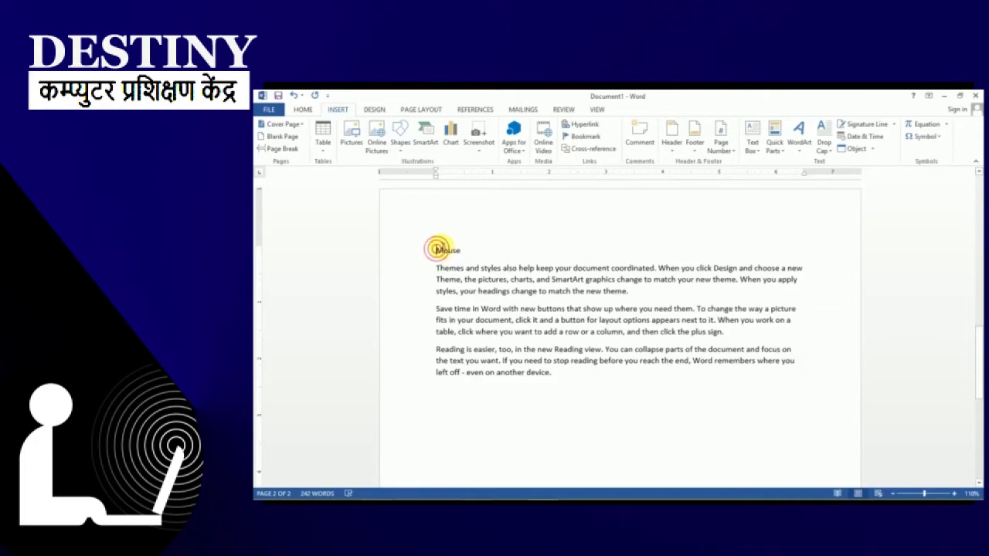
- Apply the Heading 1 style to the "Mouse" title on page 2
key(shift+Right)
key(shift+Right)
key(shift+Right)
key(shift+Right)
key(shift+Right)
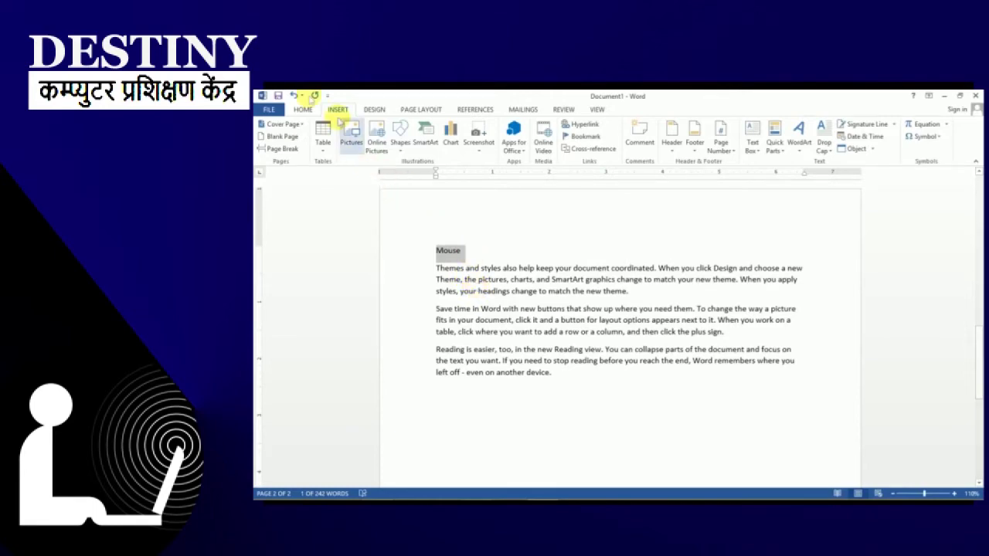
click(302, 110)
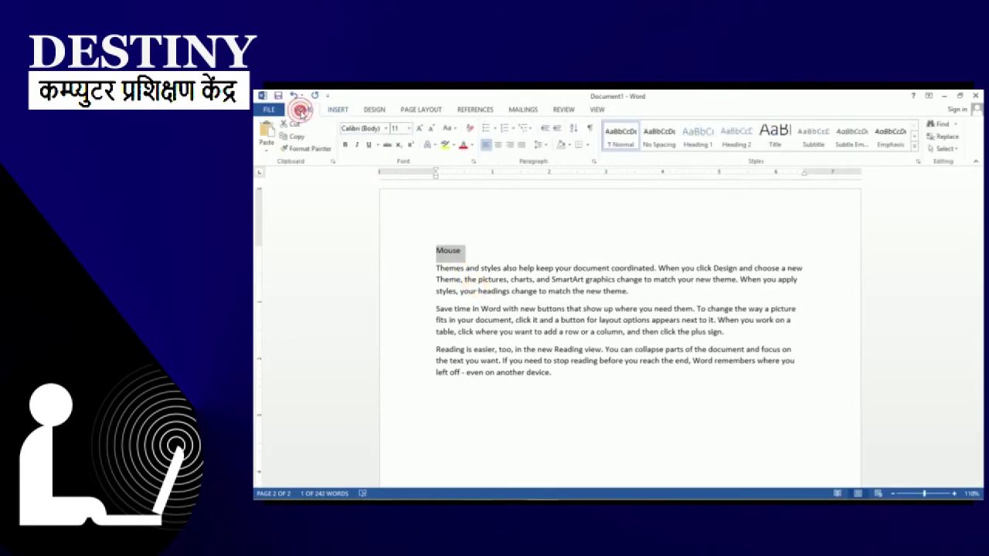
click(698, 136)
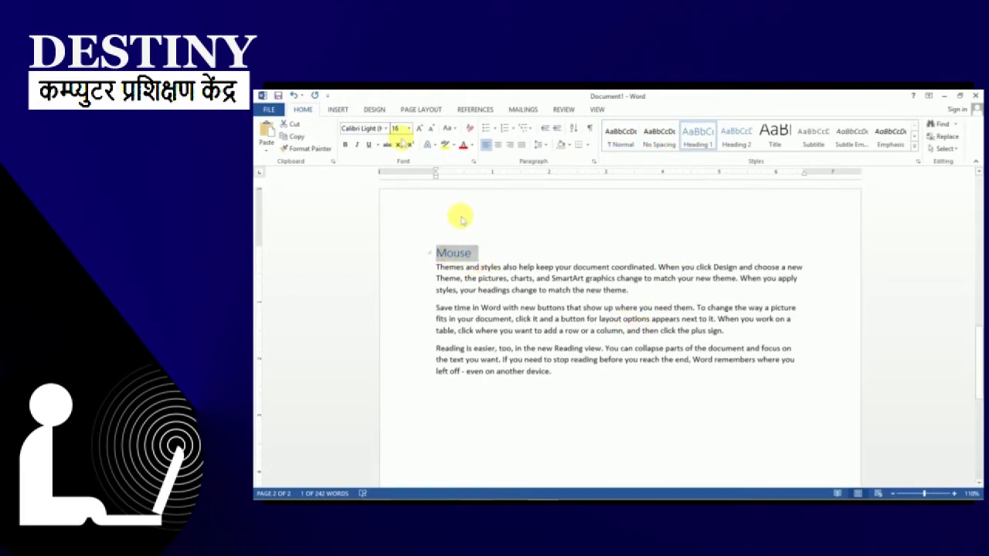
- Add a bookmark named "Mouse" to the selected heading on page 2
click(340, 109)
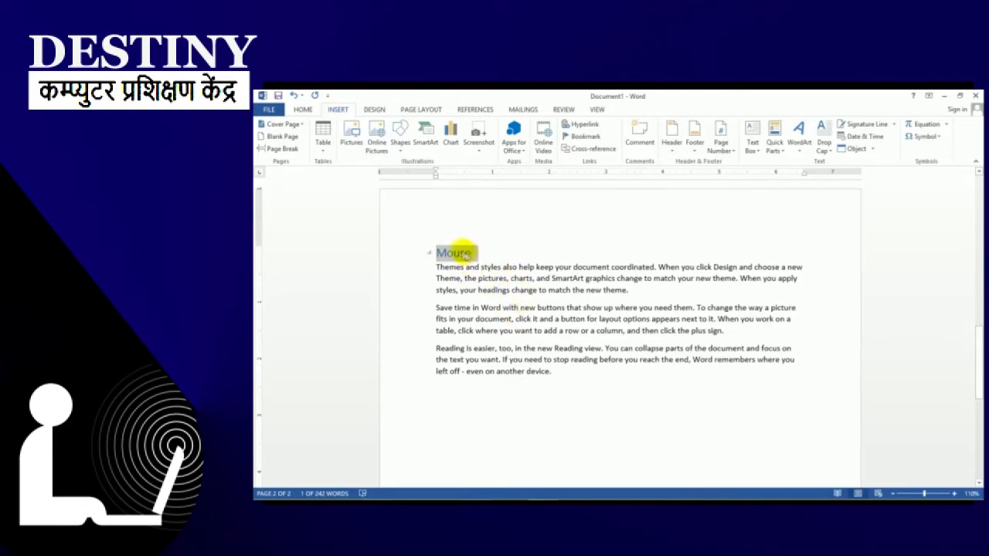
right_click(466, 255)
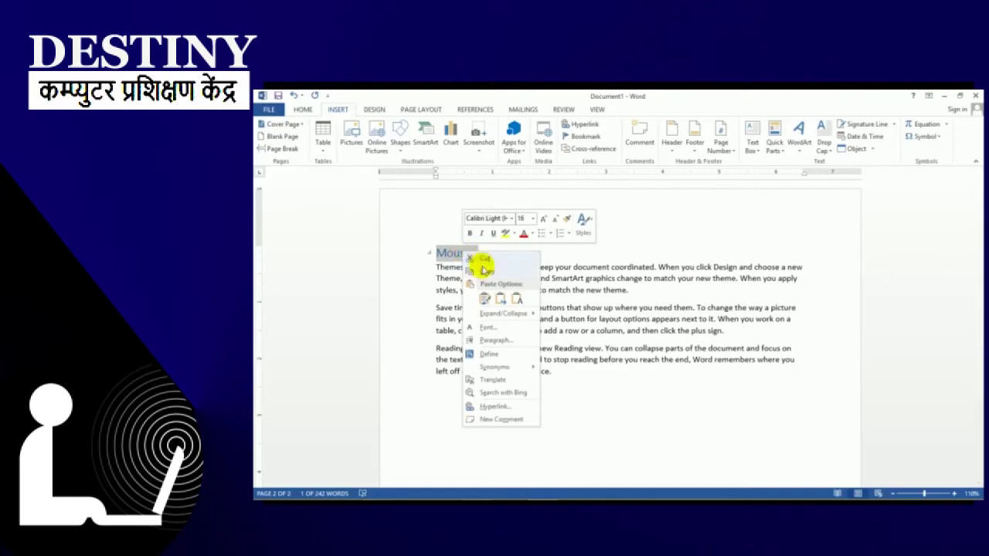
key(Escape)
click(581, 136)
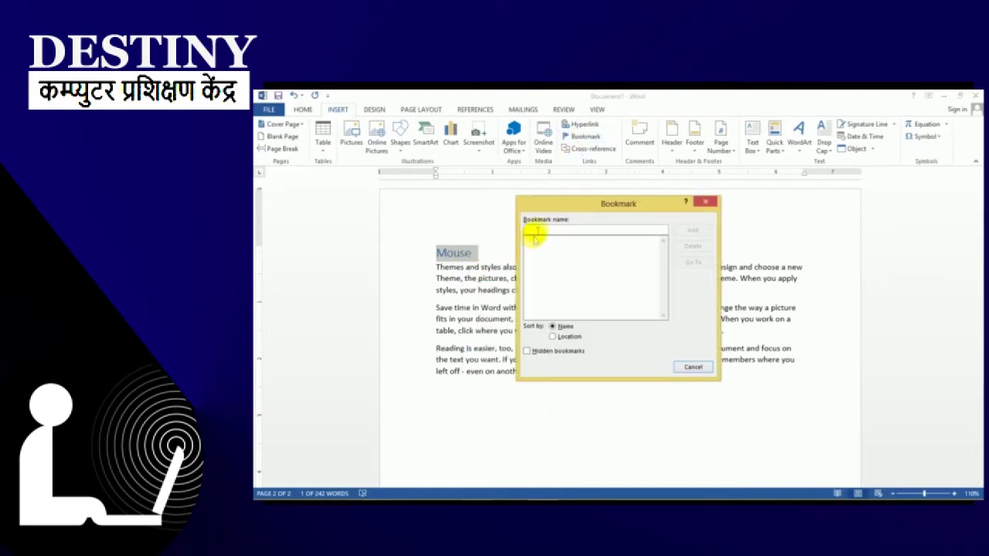
text(Mouse)
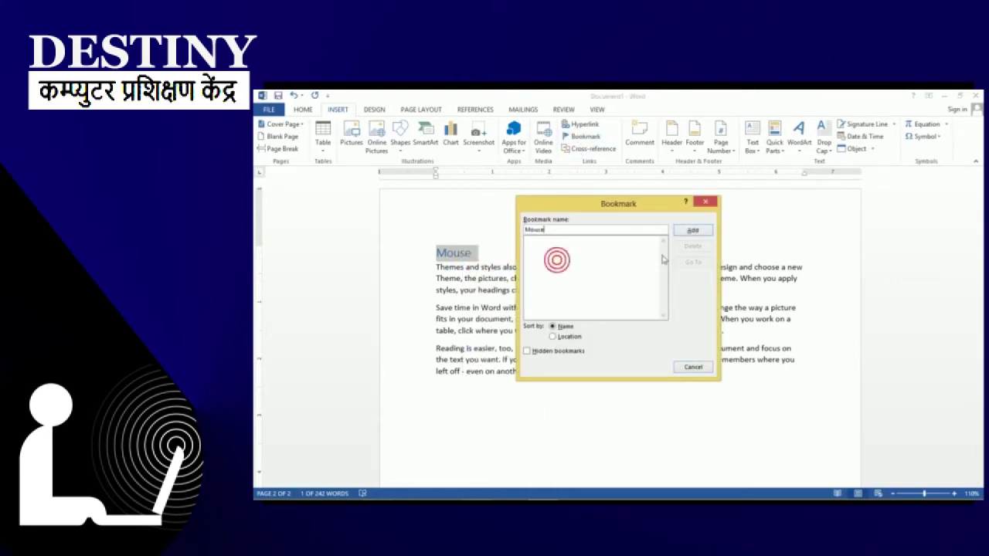
click(693, 231)
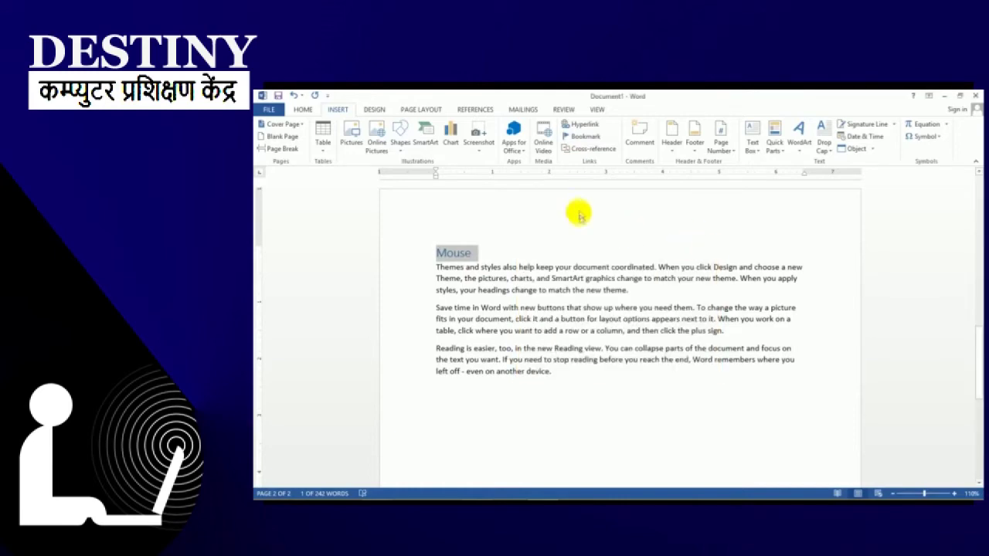
- Insert a hyperlinked cross-reference to the text of the "Mouse" bookmark on a new line below the first paragraph on page 1
drag(978, 366, 978, 202)
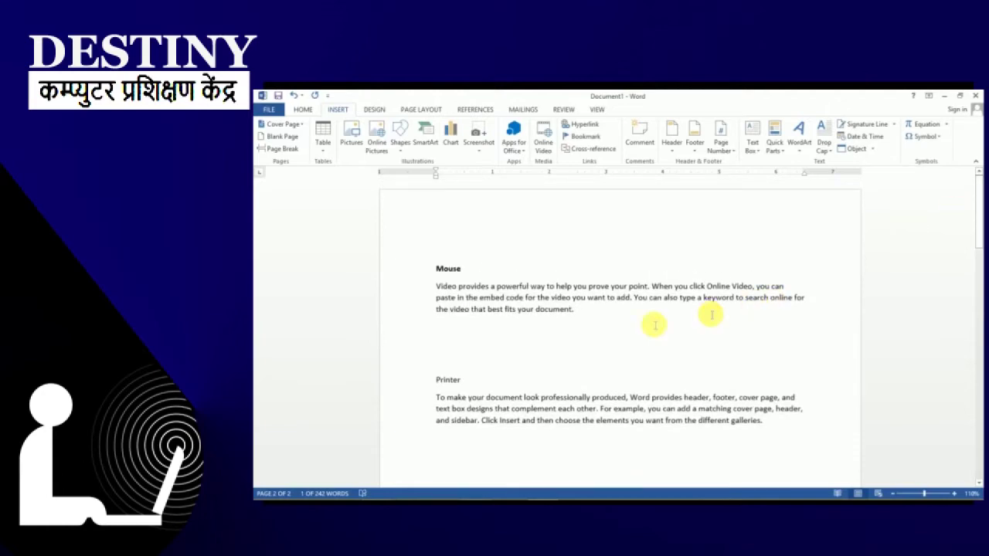
click(584, 311)
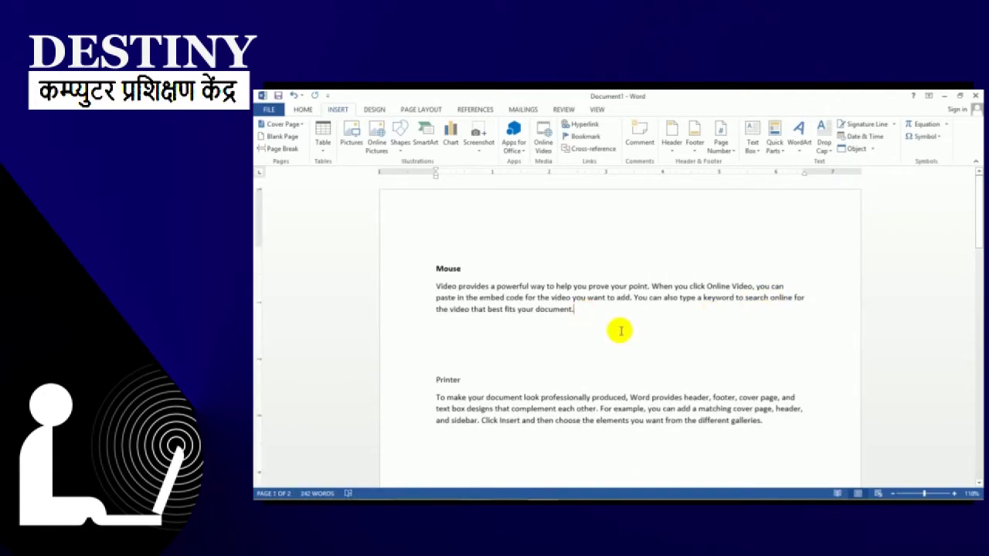
key(Return)
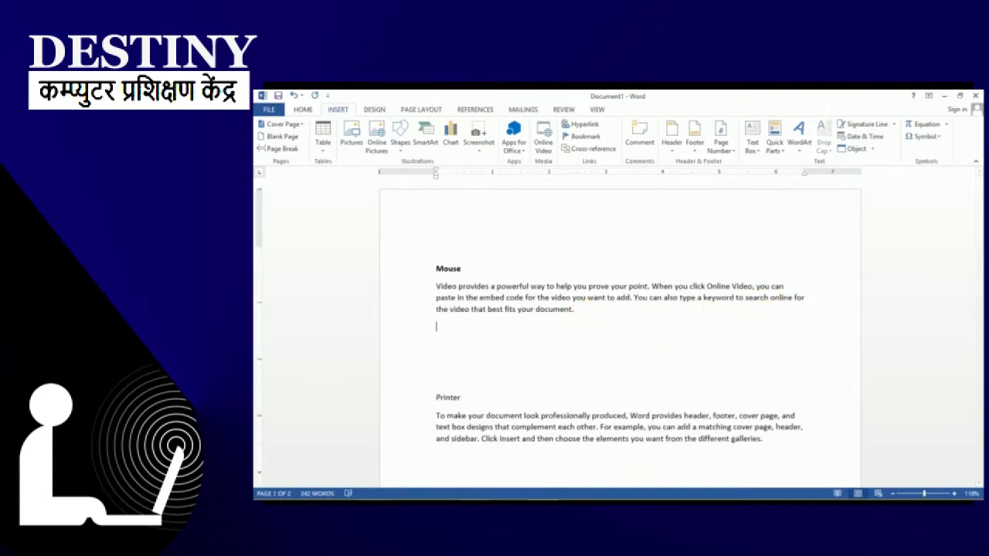
click(587, 149)
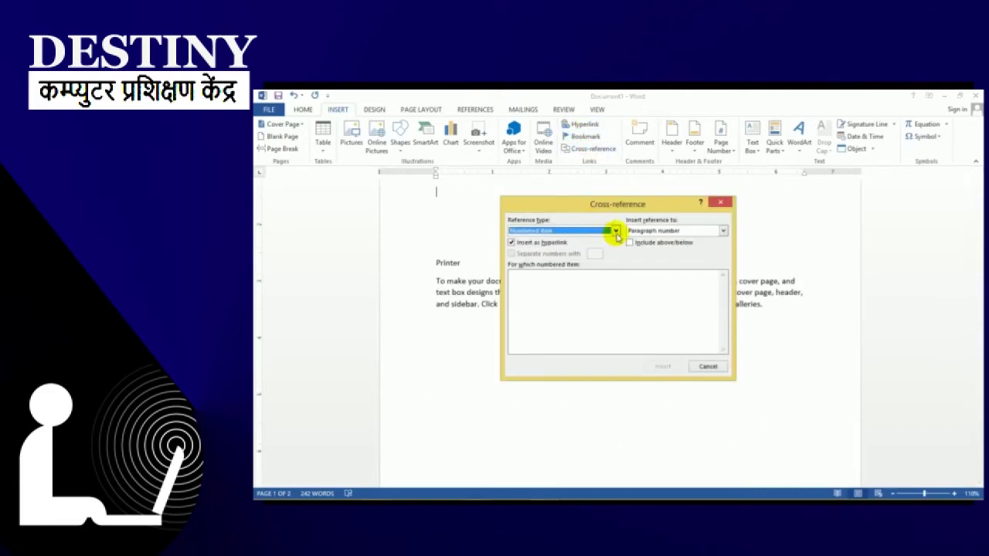
click(615, 231)
click(545, 252)
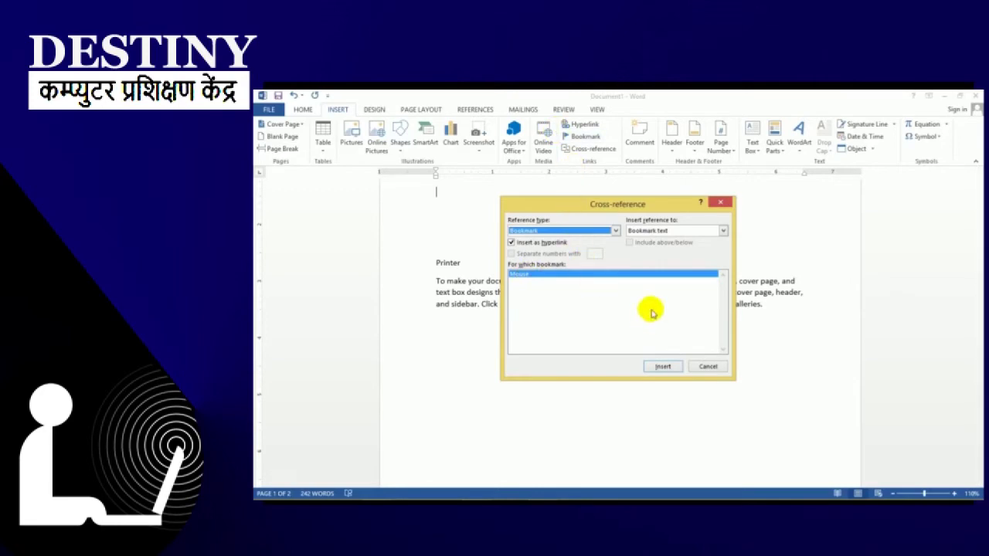
click(662, 366)
click(708, 366)
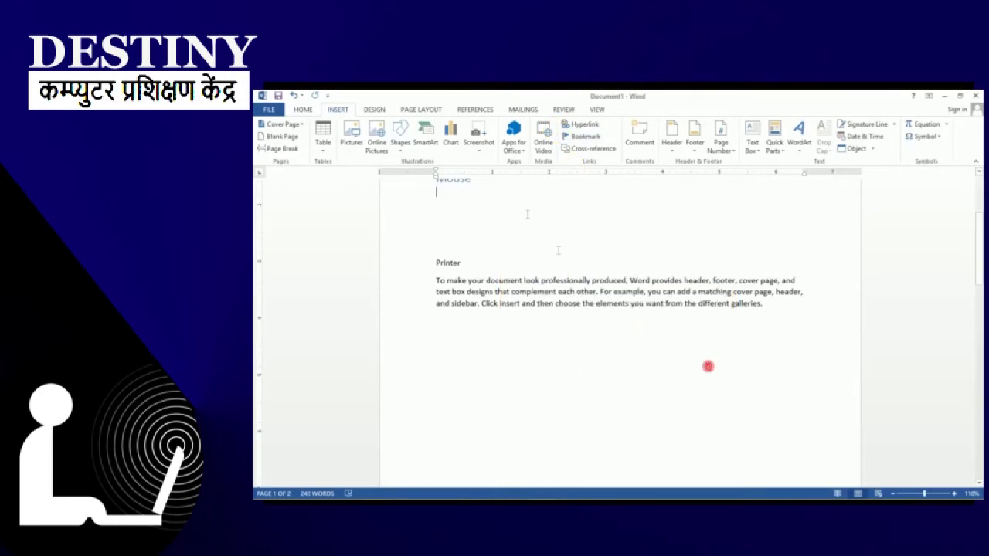
- Test the "Mouse" cross-reference on page 1 by following its link twice, and compare it with the bookmarked heading
scroll(707, 366, up, 2)
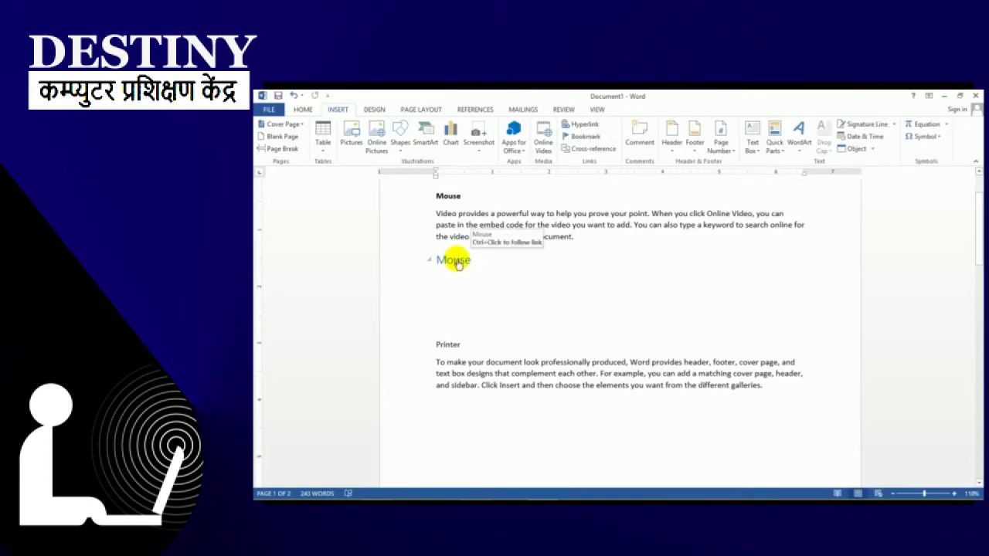
ctrl+click(457, 262)
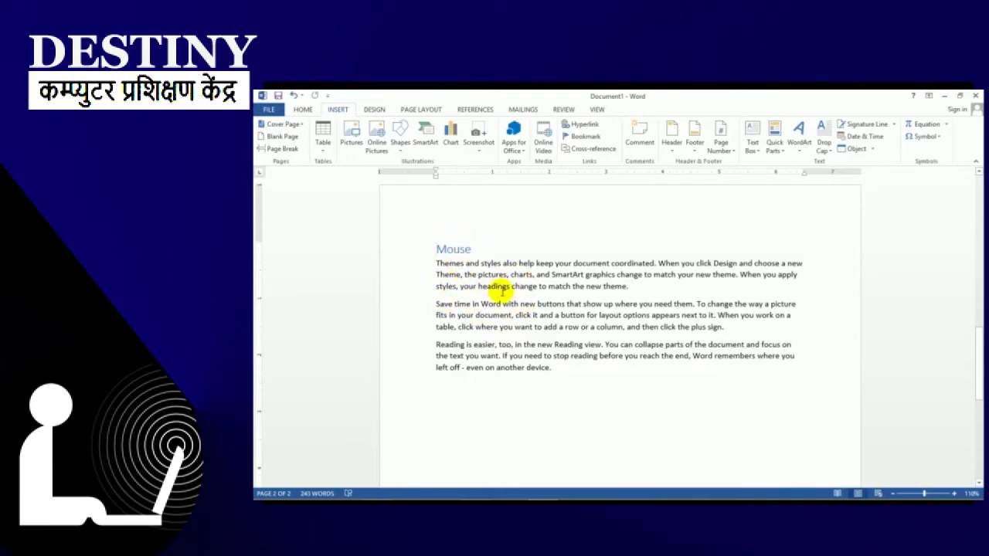
drag(978, 352, 957, 195)
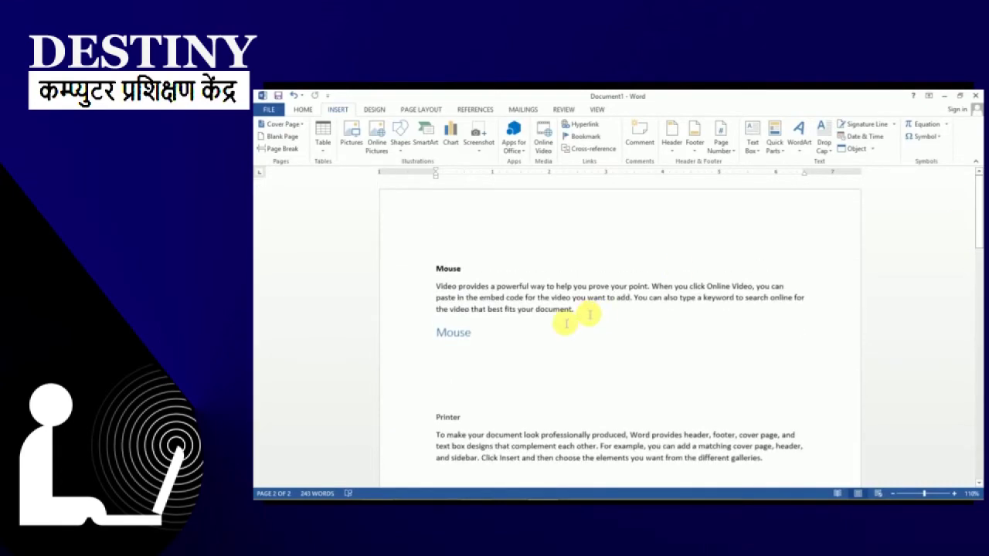
ctrl+click(455, 334)
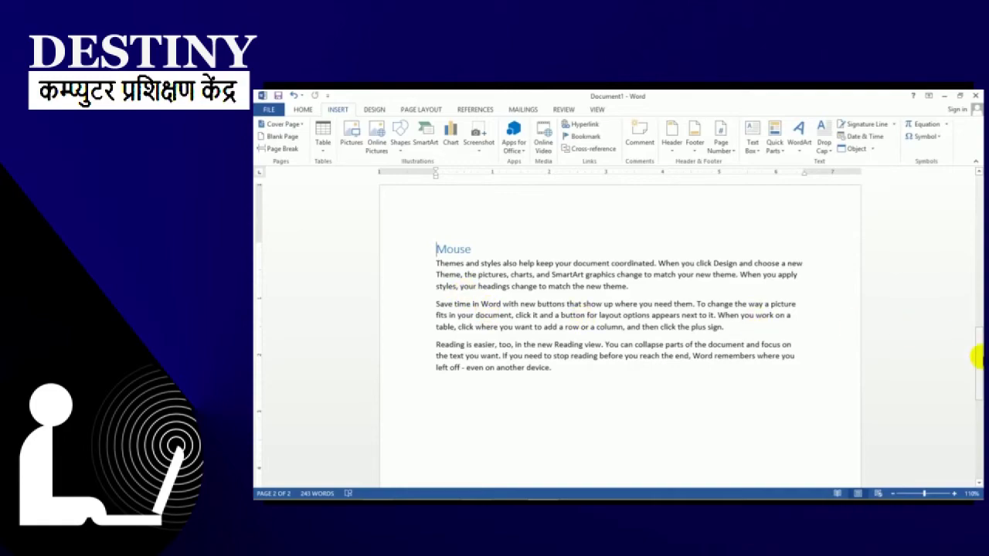
scroll(644, 328, up, 5)
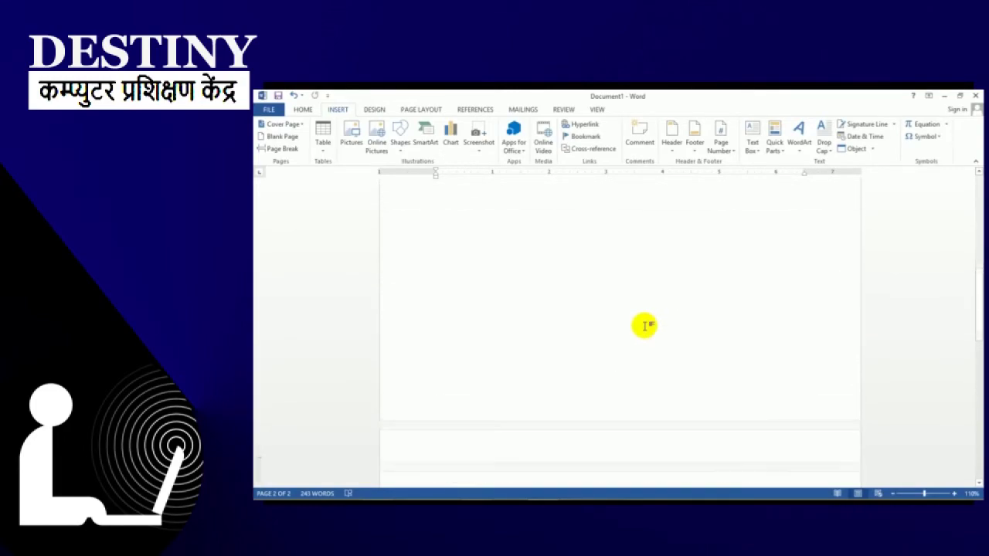
scroll(645, 326, up, 2)
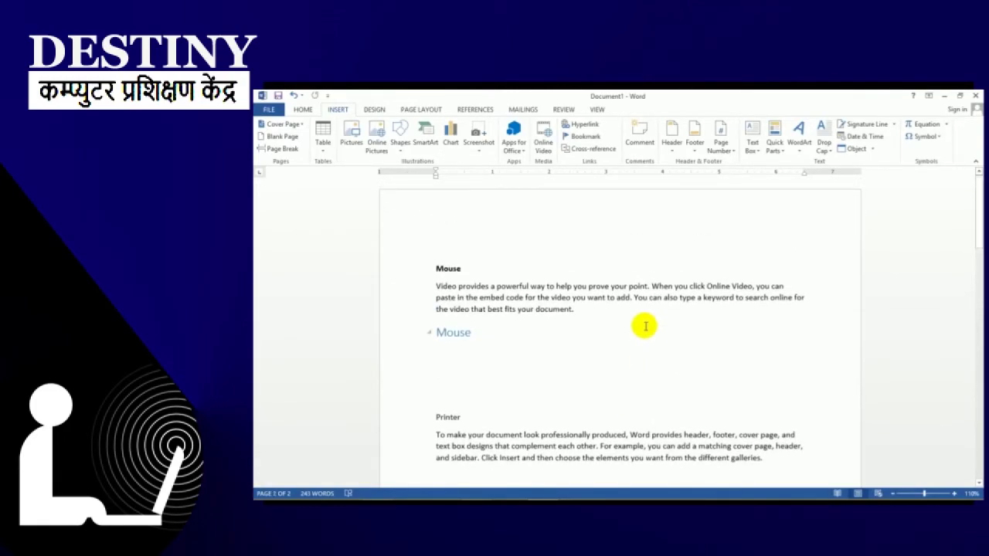
scroll(645, 326, down, 15)
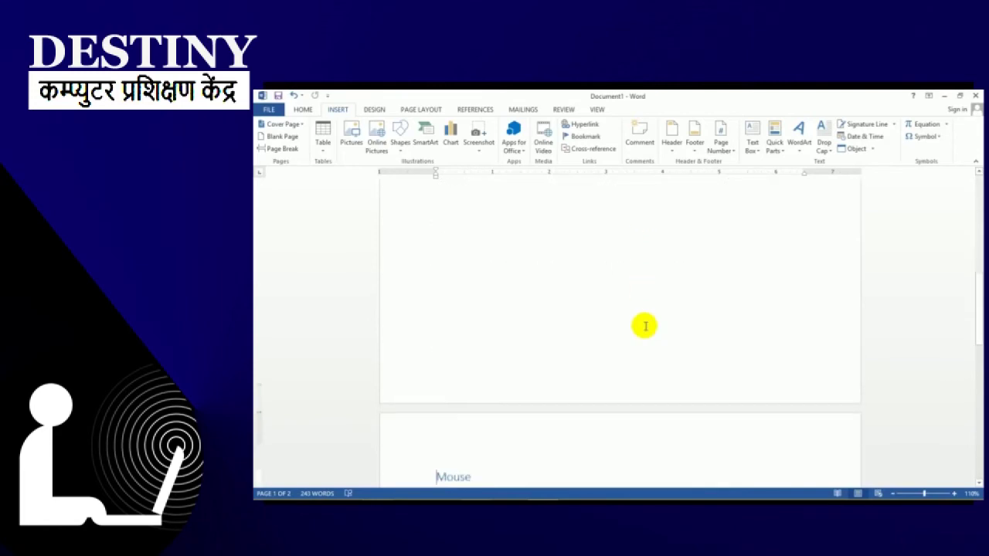
scroll(645, 325, down, 1)
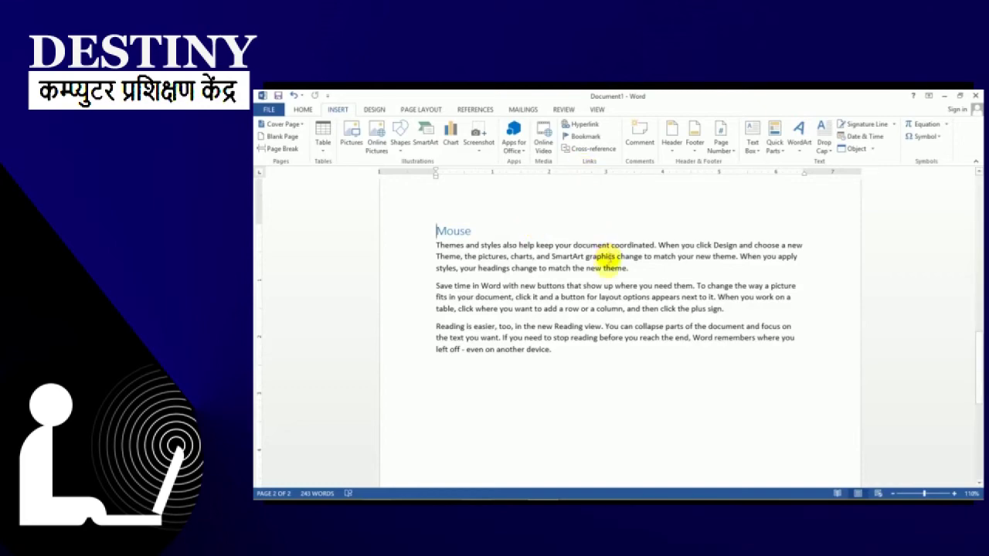
click(574, 351)
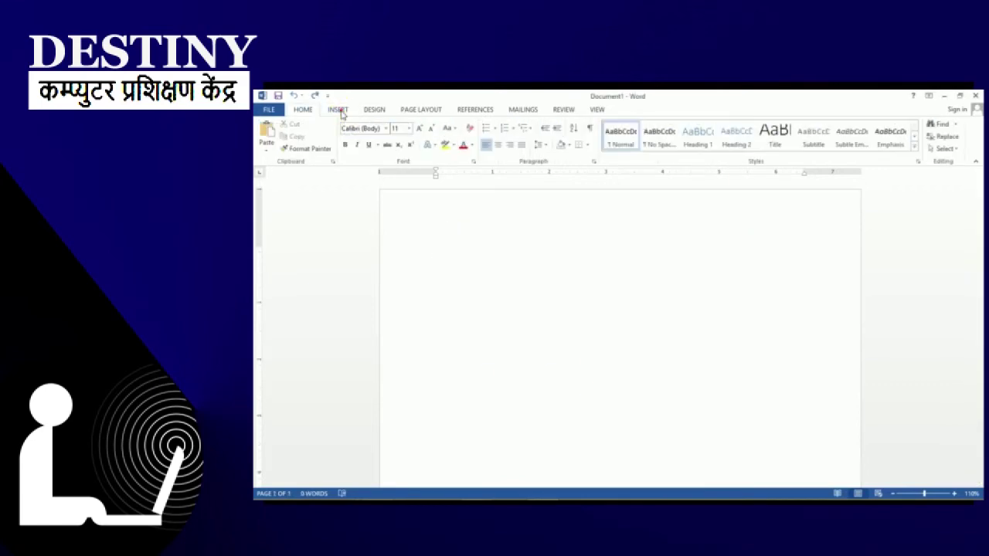
- Insert a Banded header, enter "SOFTWARE BOOK" as its document title, and return to the document body
click(340, 111)
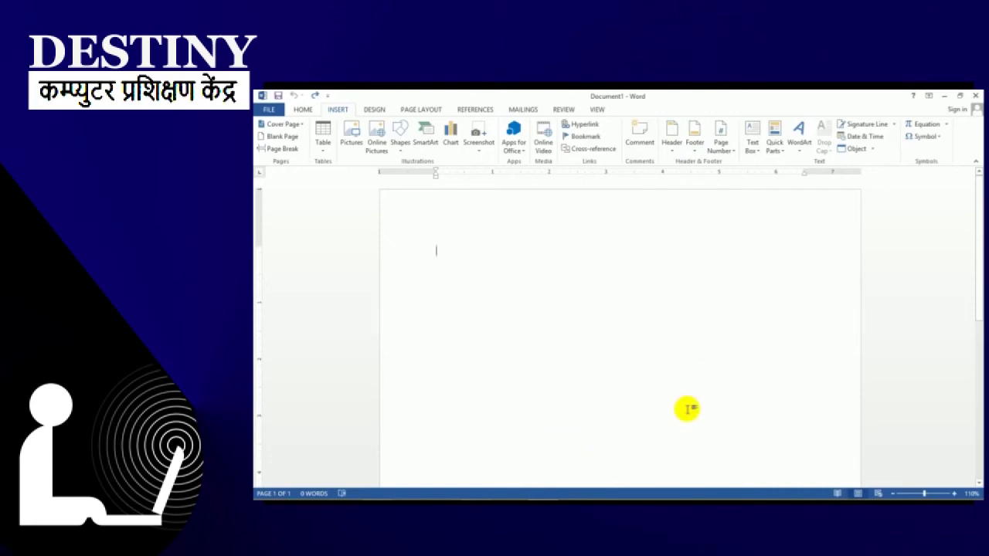
click(672, 132)
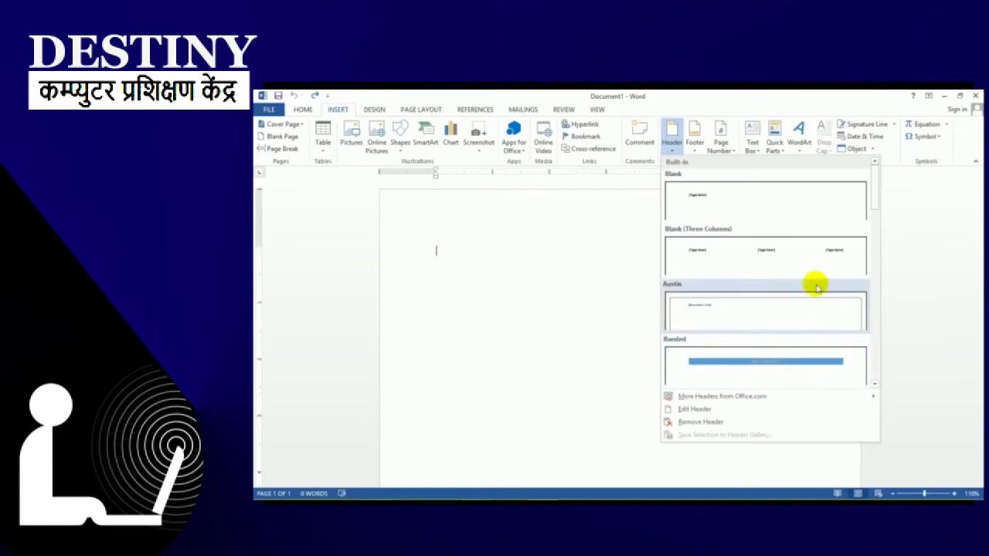
click(750, 360)
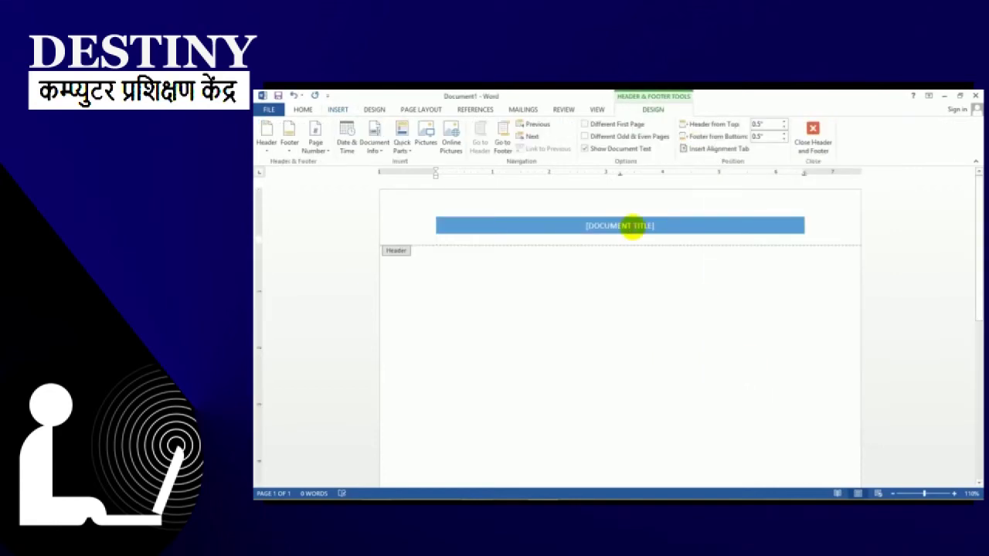
click(634, 225)
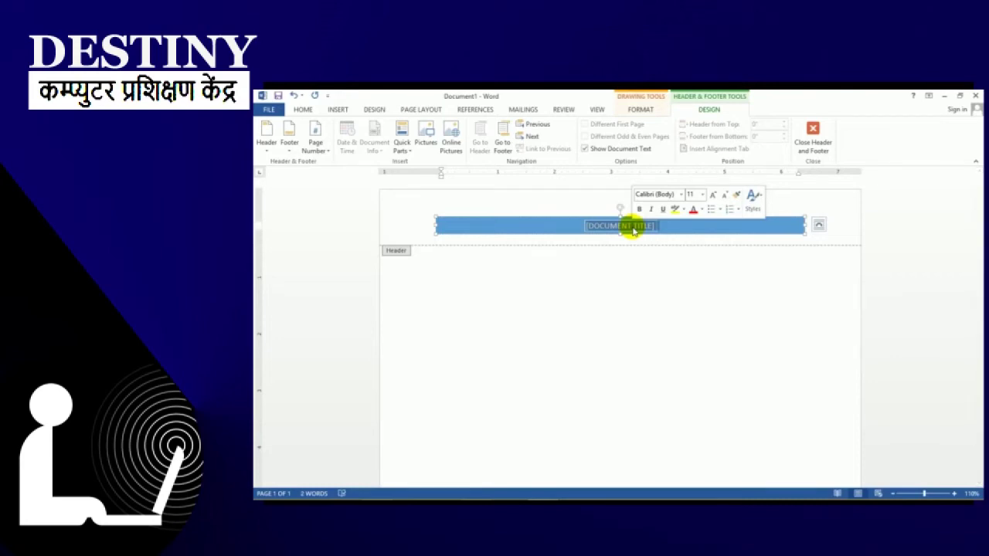
text(SOFTWARE BOOK)
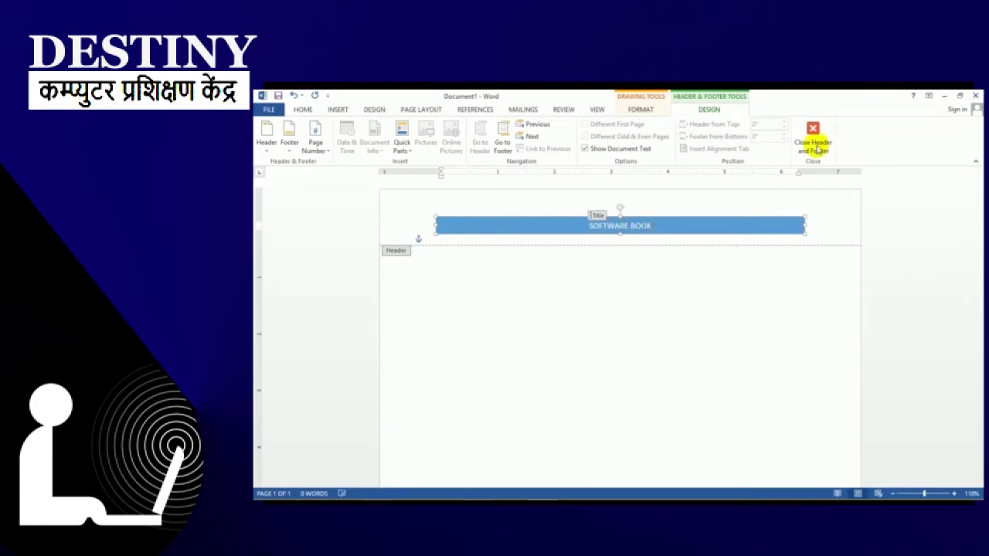
click(812, 139)
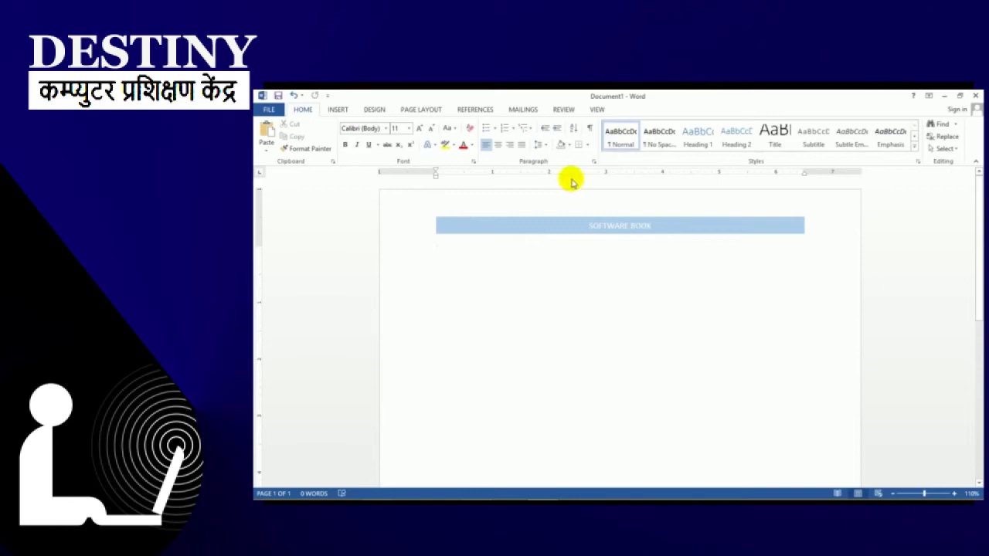
- Insert a Plain Number 2 page number at the top of the page and return to the document body
click(341, 110)
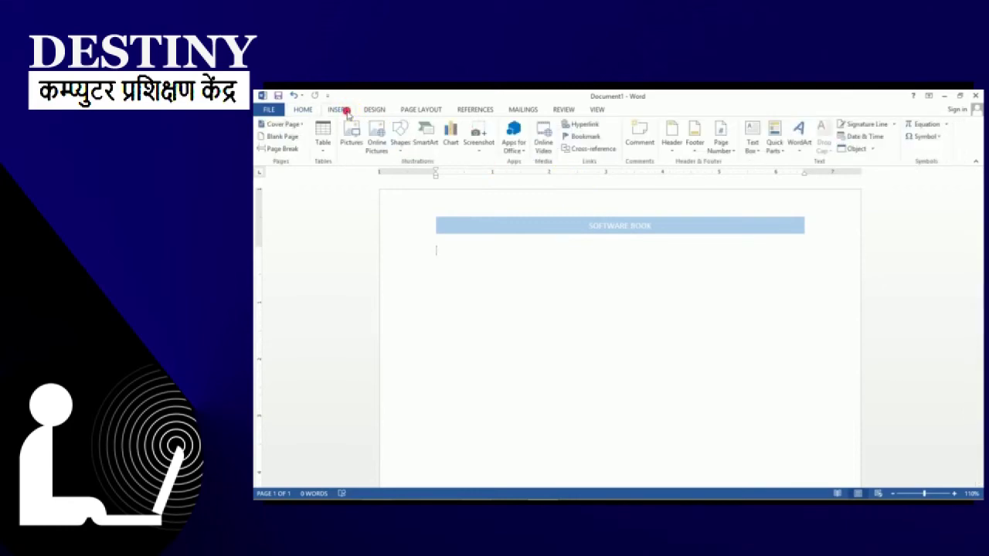
click(695, 133)
click(637, 303)
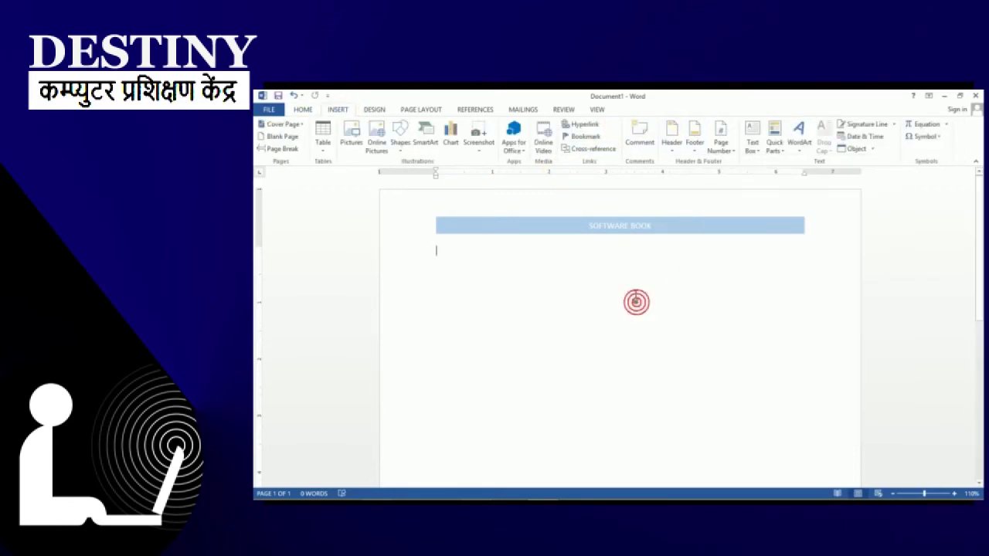
click(723, 147)
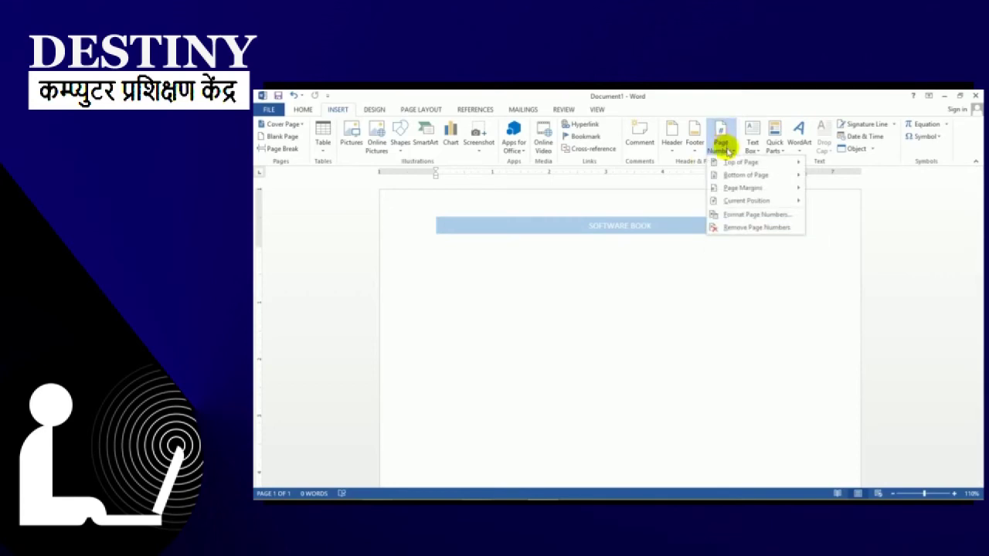
mouse_move(730, 163)
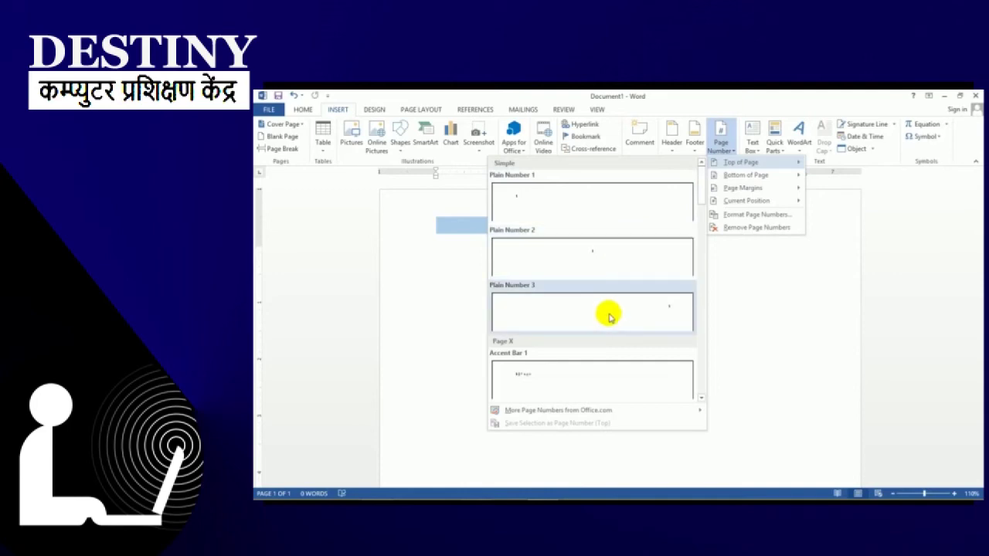
click(600, 250)
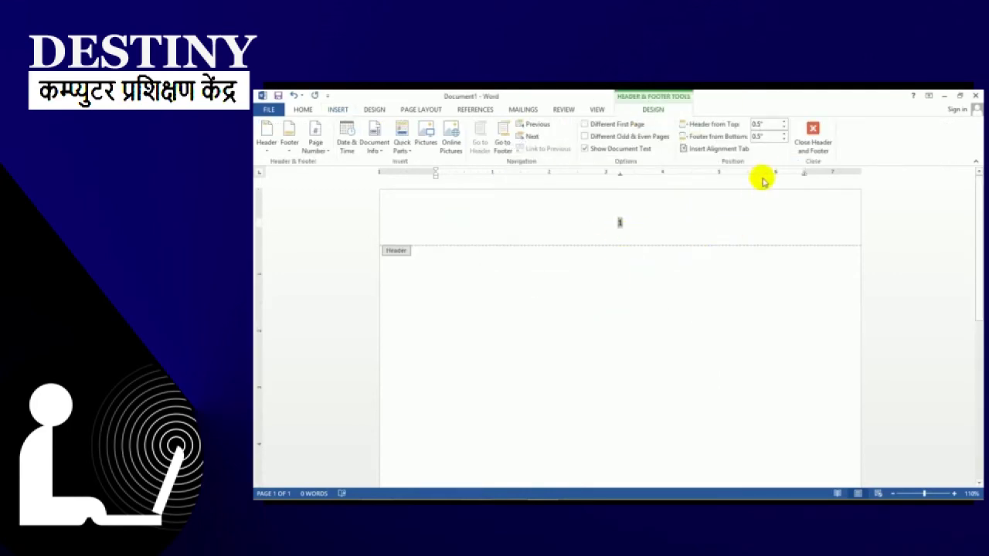
click(814, 137)
scroll(623, 234, down, 5)
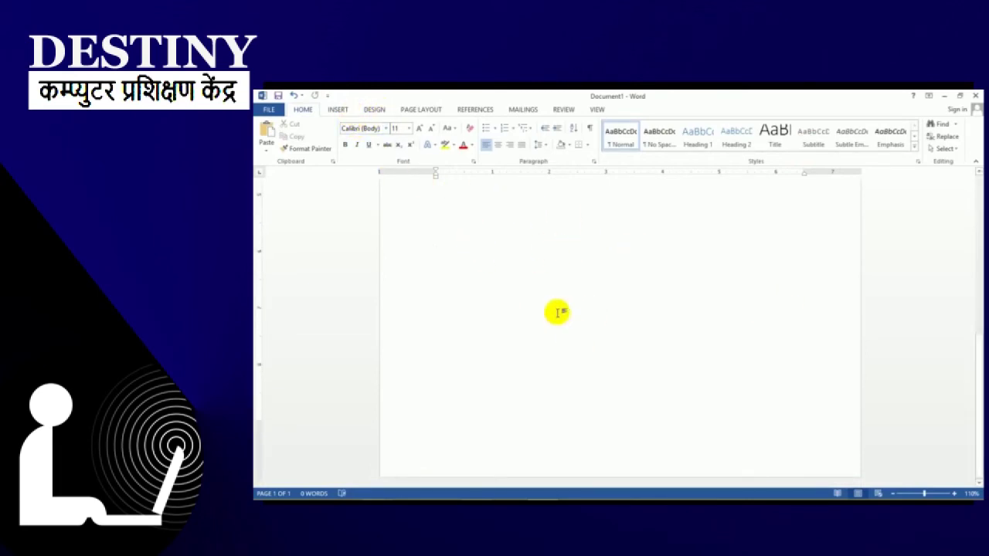
- Insert a Simple Text Box on the page and move it near the right margin below the page number
click(337, 109)
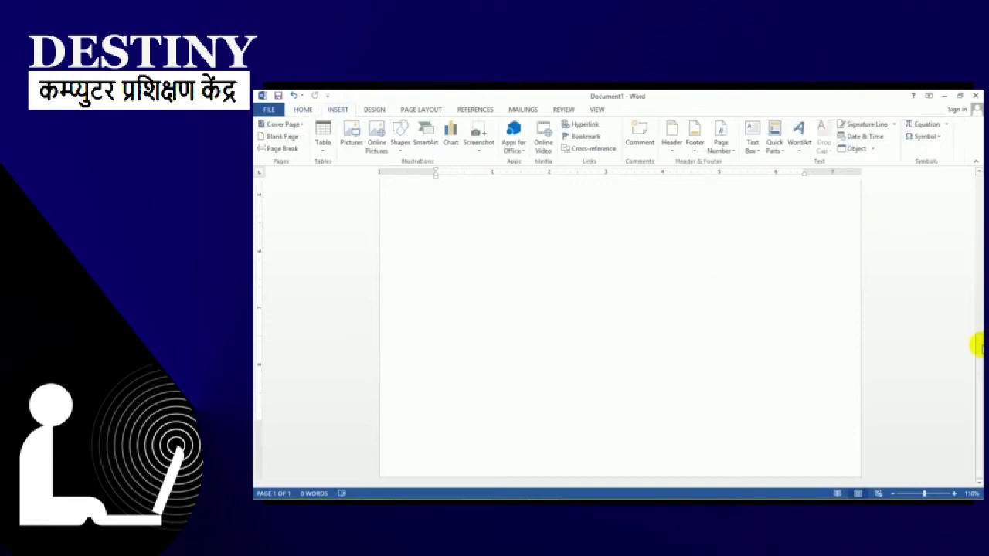
drag(978, 372, 958, 122)
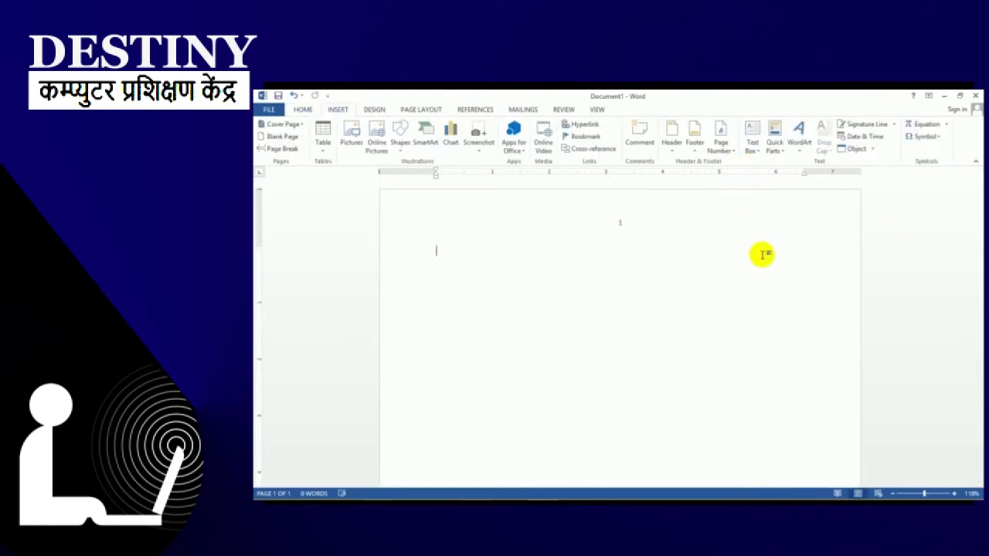
click(752, 147)
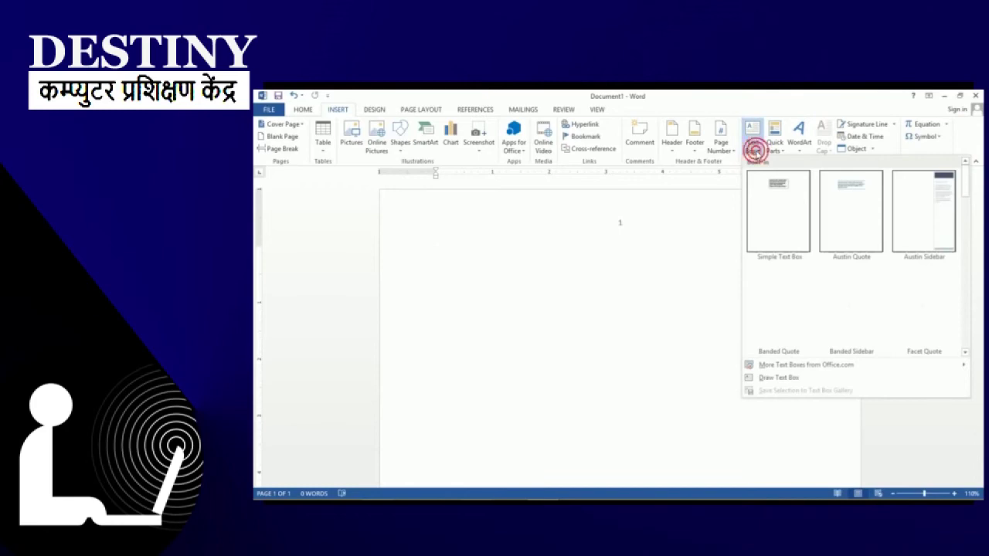
click(782, 193)
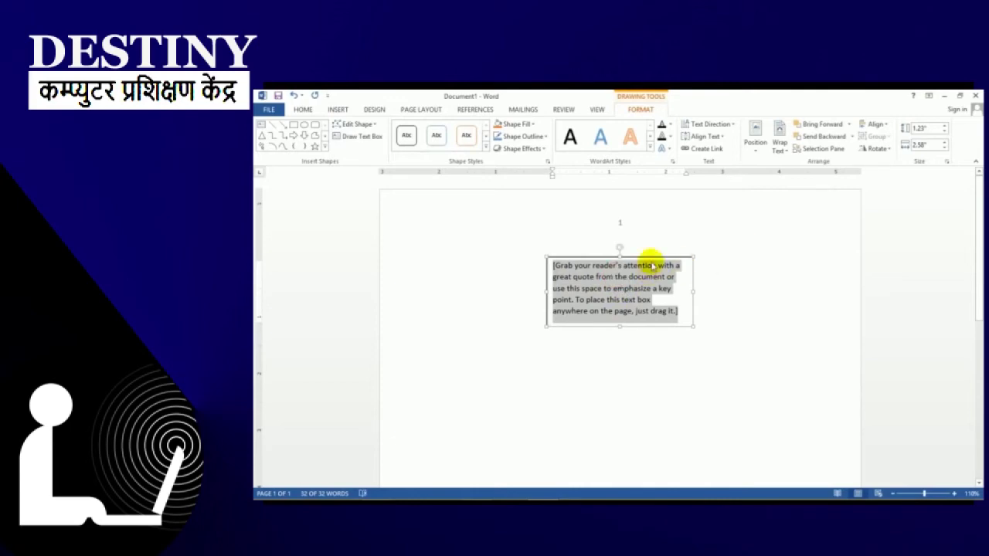
click(651, 256)
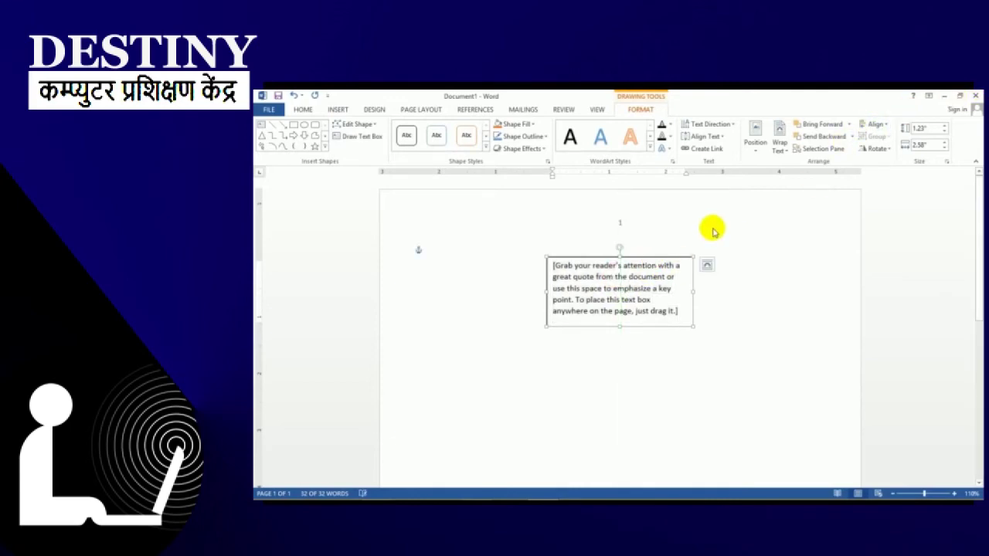
click(646, 288)
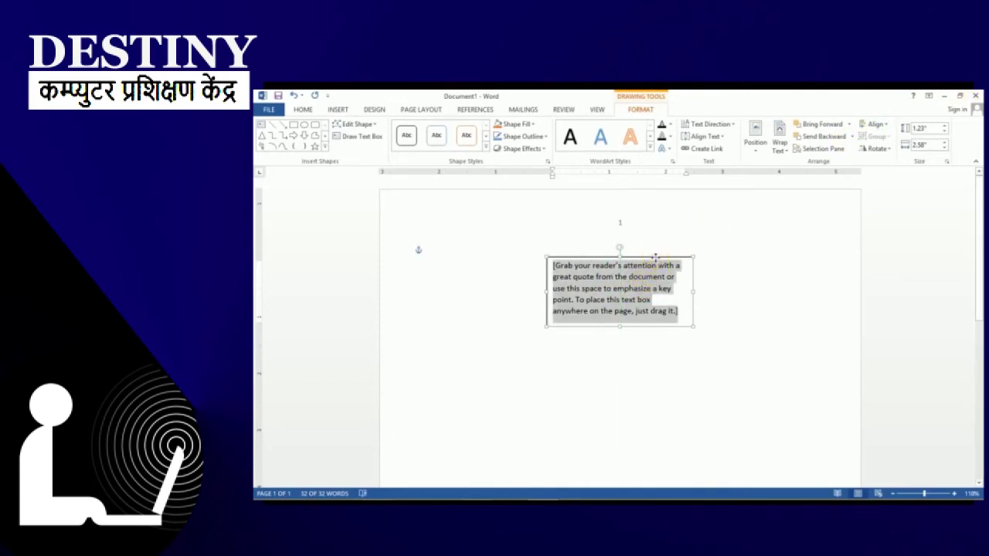
drag(655, 256, 720, 270)
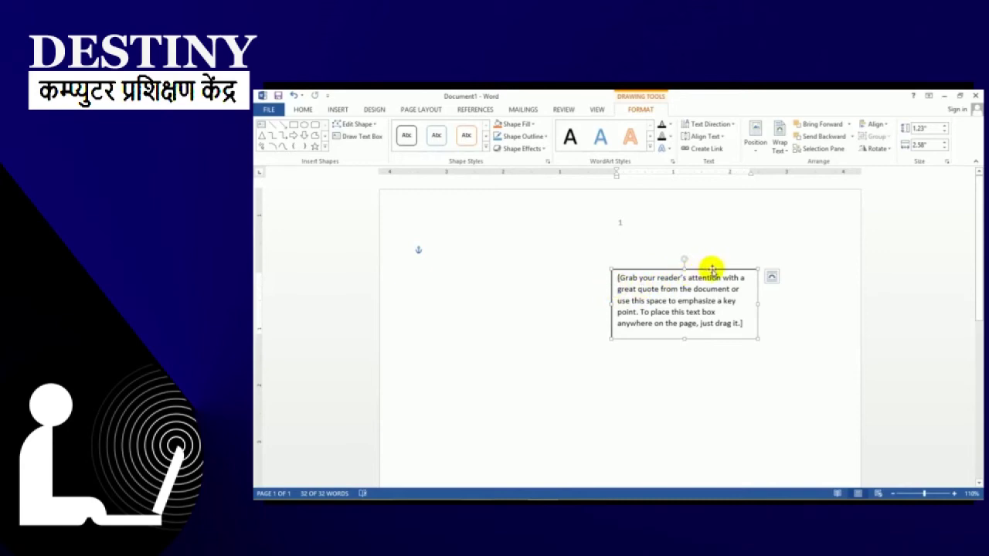
mouse_move(713, 269)
mouse_down()
mouse_move(748, 241)
mouse_move(782, 247)
mouse_up()
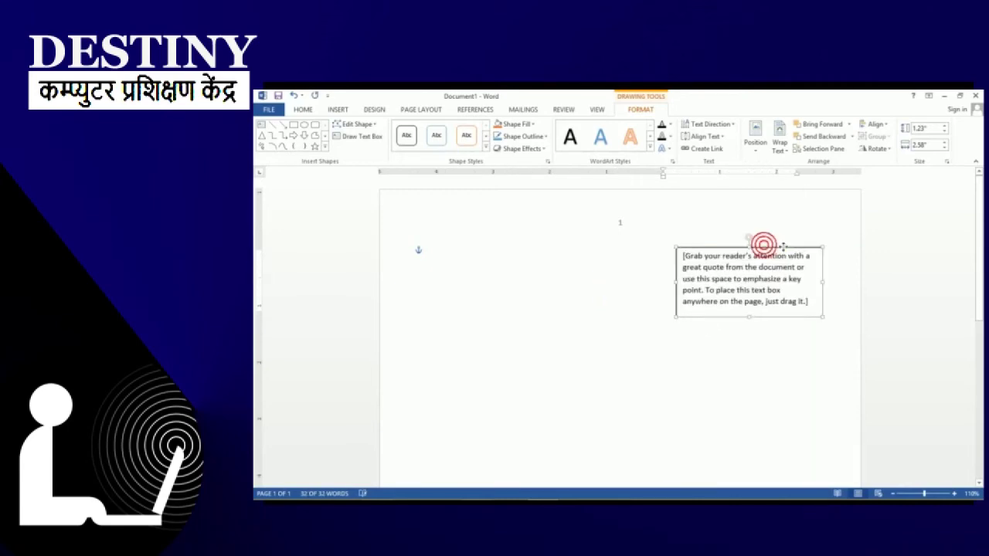
click(417, 110)
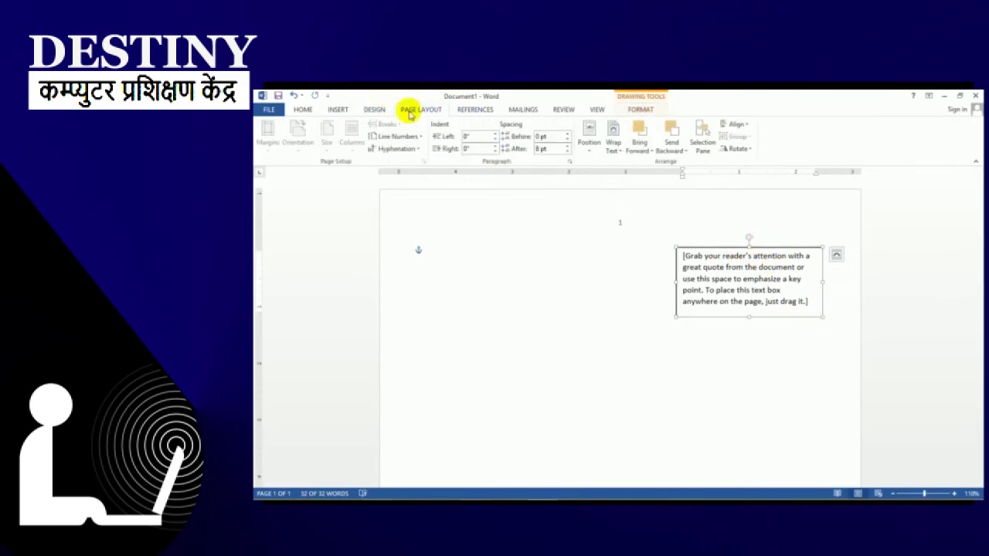
click(339, 110)
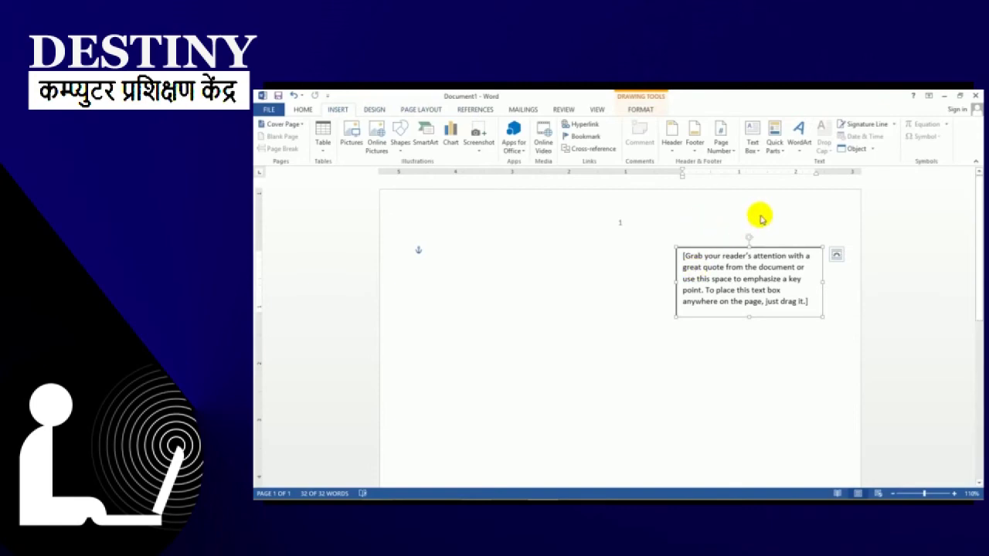
click(776, 153)
mouse_move(824, 165)
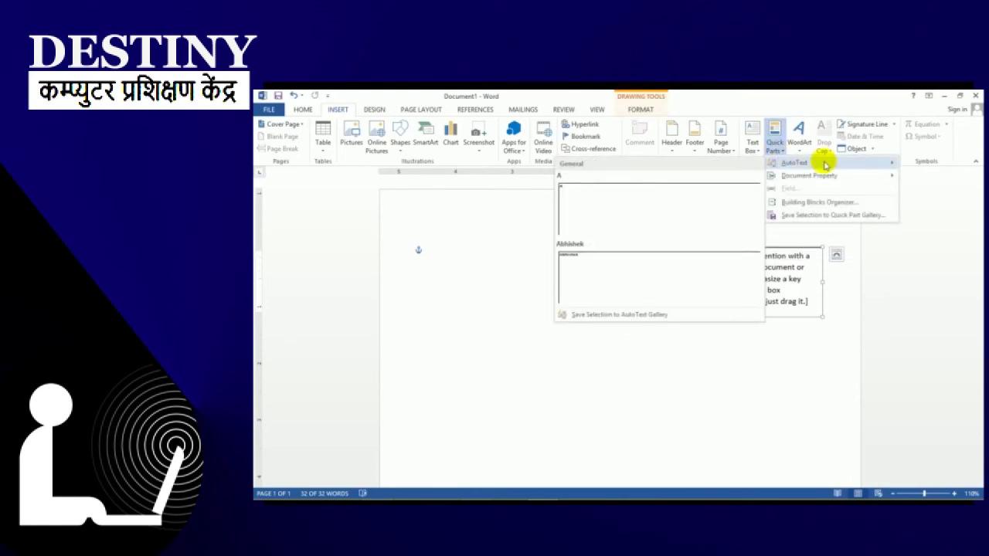
mouse_move(848, 182)
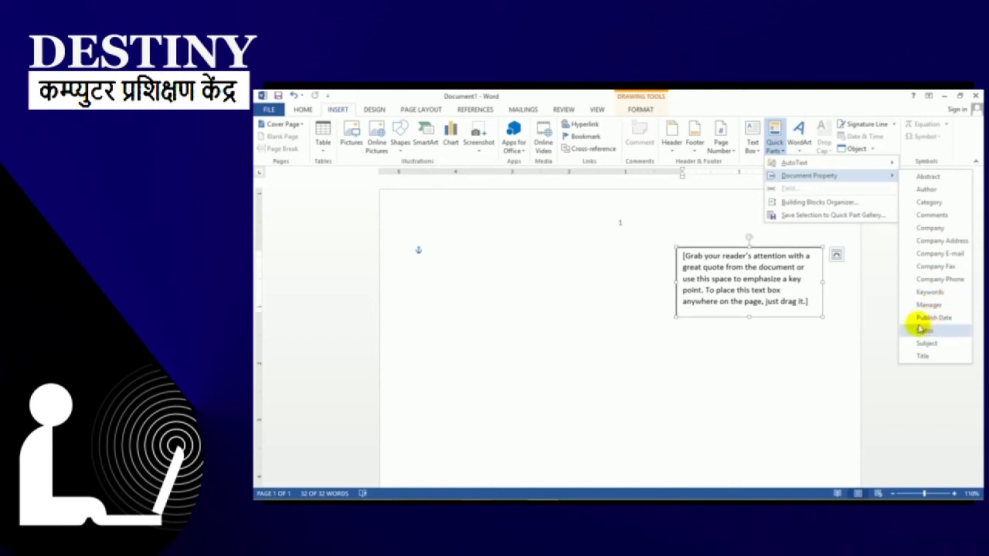
- Insert the Company E-mail document property in the body text, and delete all body content including the text box
click(516, 348)
click(483, 348)
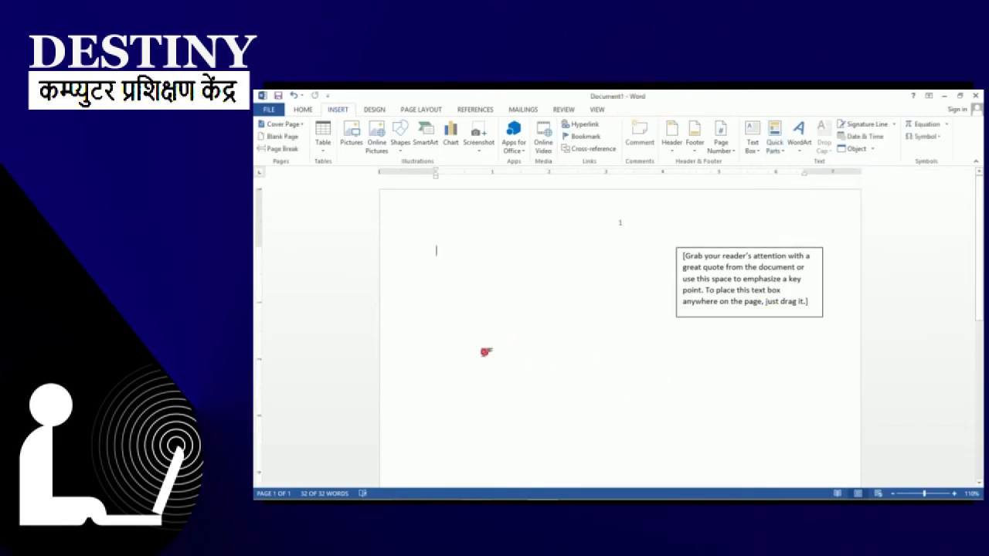
click(750, 139)
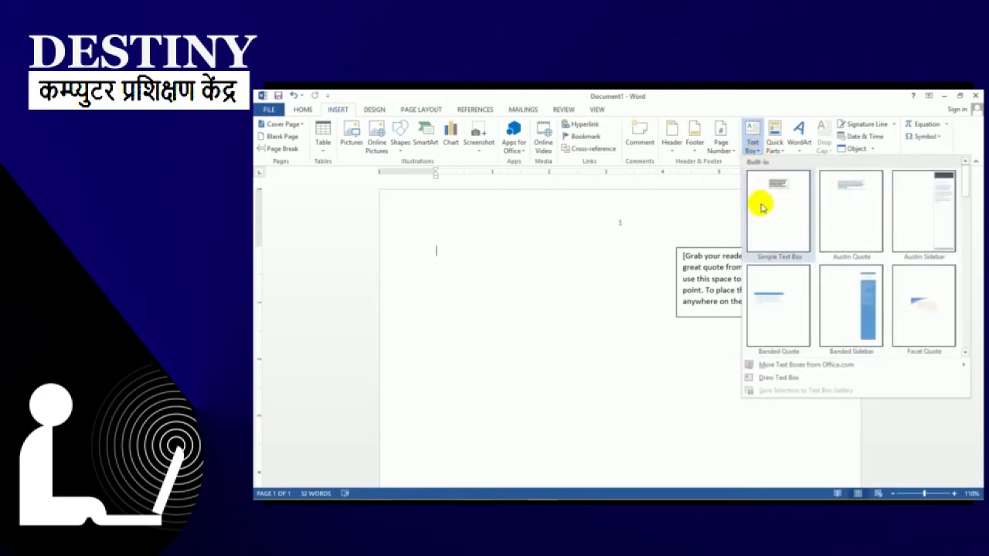
click(774, 139)
click(774, 139)
mouse_move(774, 164)
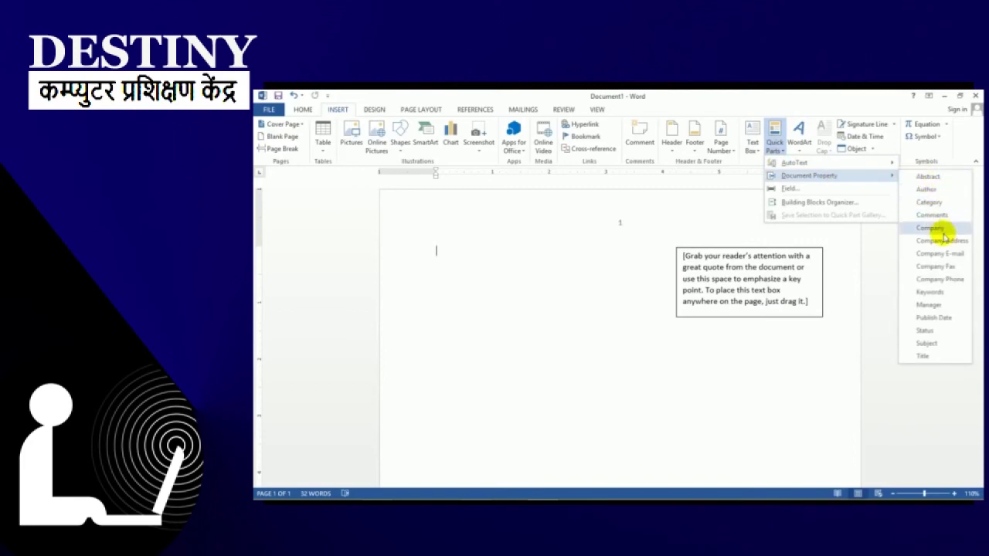
click(948, 254)
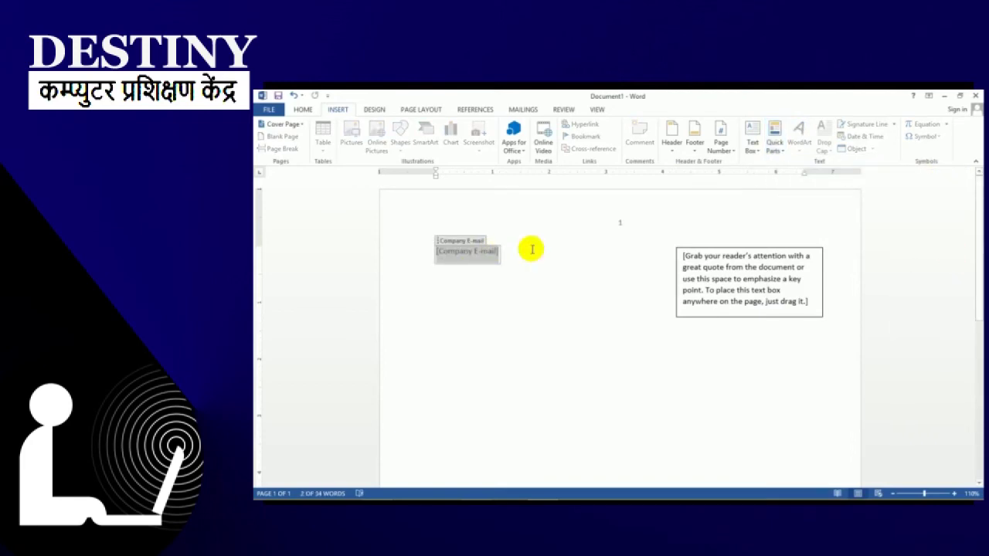
key(ctrl+a)
key(Delete)
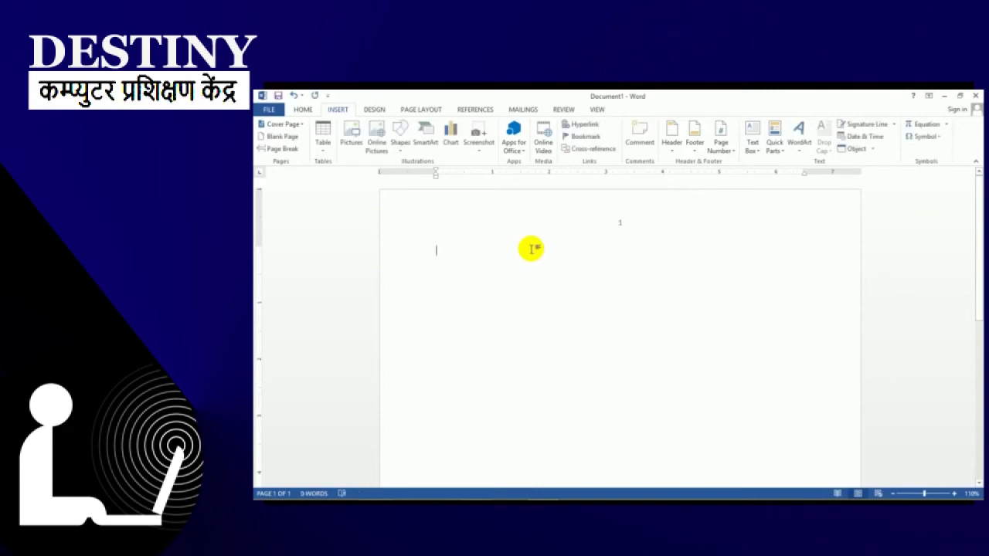
- Insert WordArt in the blue filled, shadowed style with its placeholder text, and undo the insertion
click(798, 135)
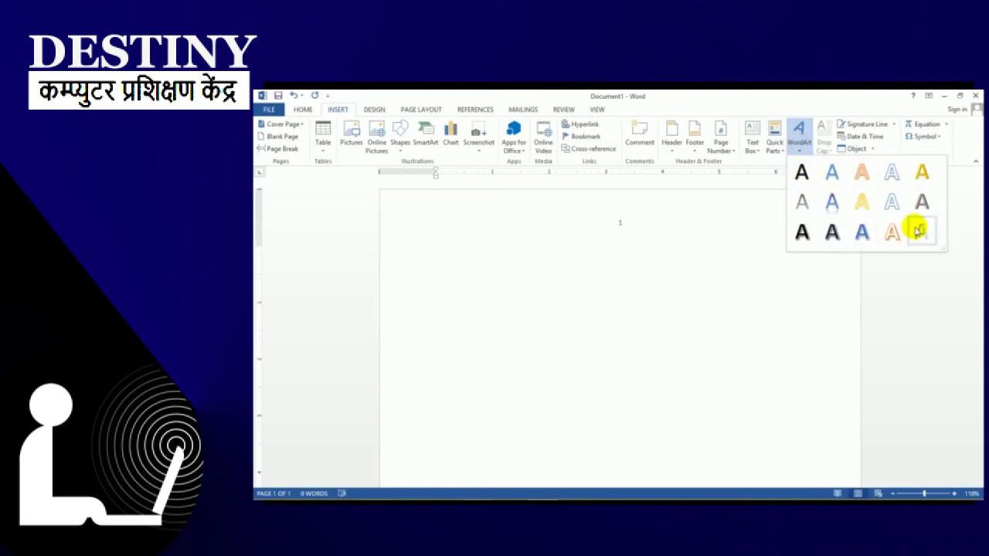
click(861, 233)
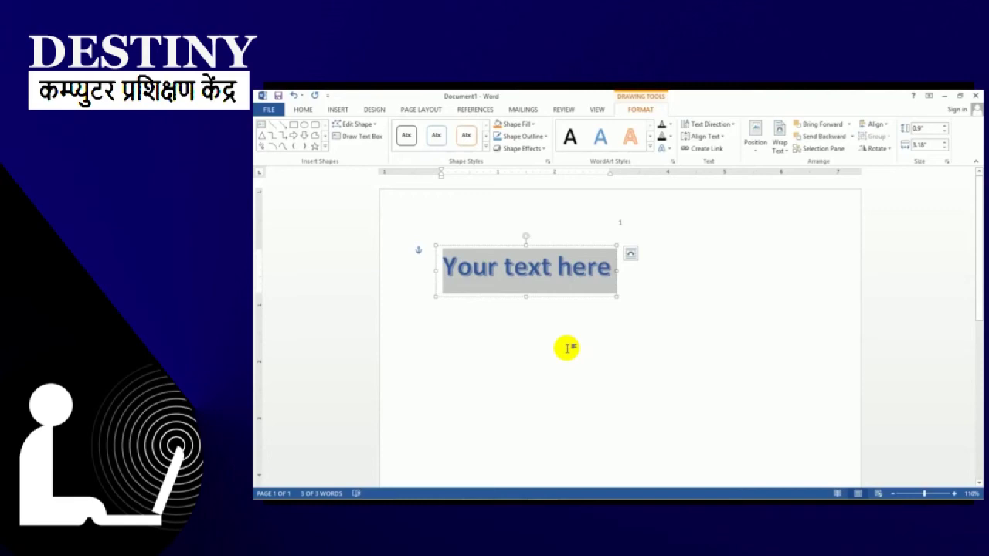
key(ctrl+z)
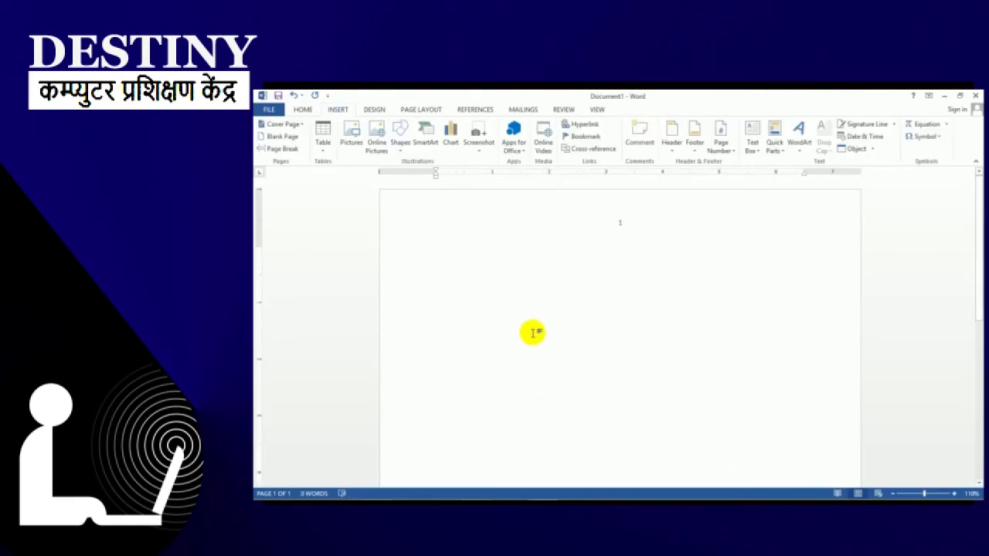
- Generate five paragraphs of sample text with =rand(5) and place the cursor at the start of the first paragraph
text(and(5)
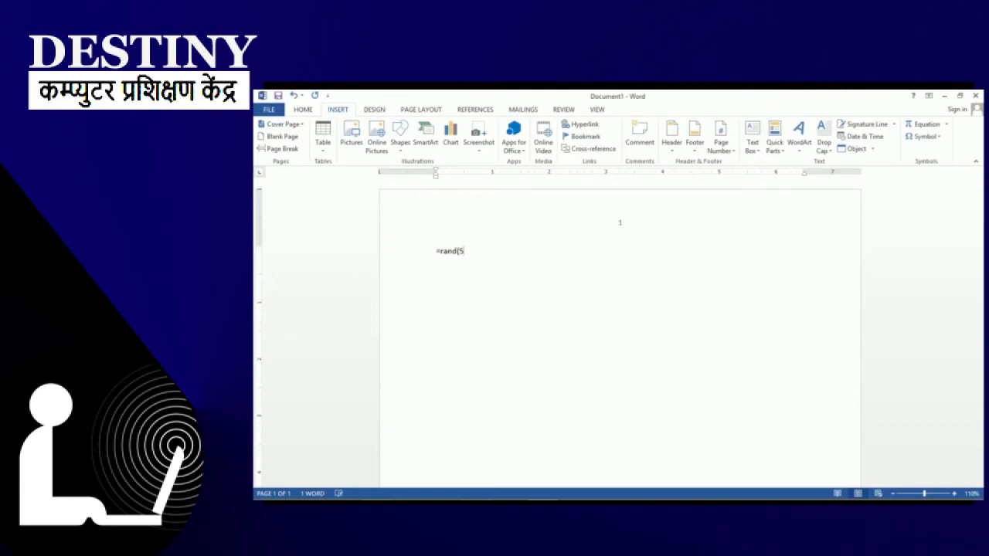
text(rand(5))
key(Return)
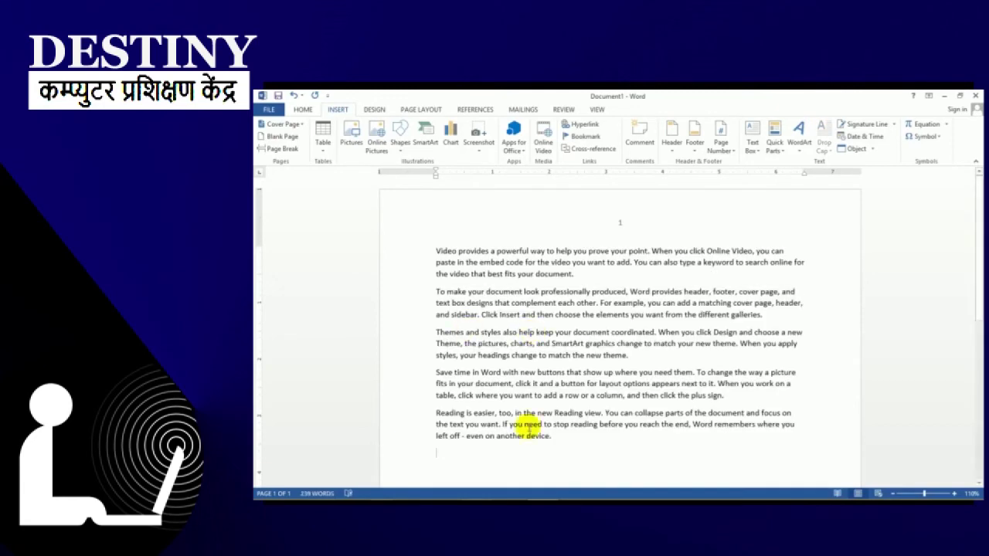
click(436, 249)
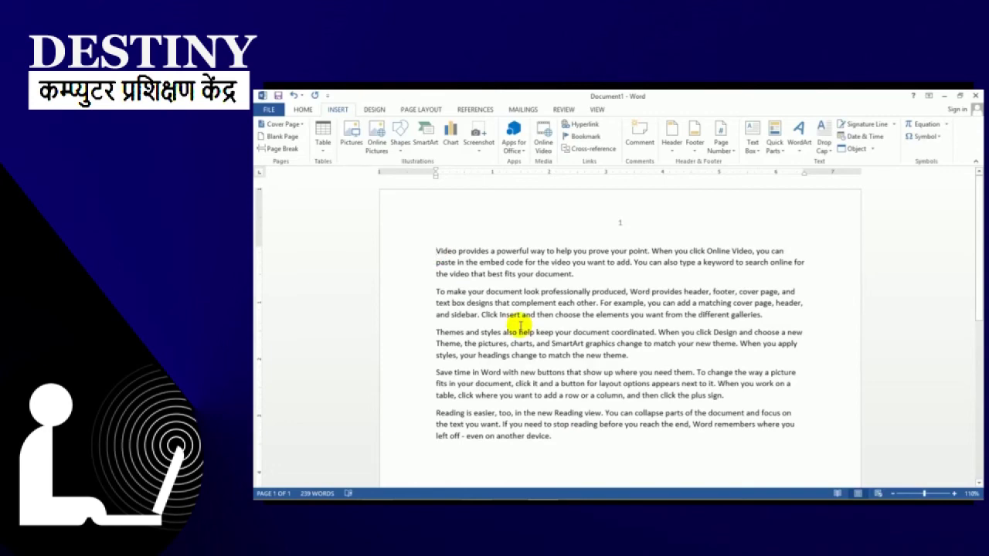
- Select all five sample paragraphs and apply a Dropped drop cap, then deselect the text
key(shift+Down)
key(shift+Down)
key(shift+Down)
key(shift+Down)
key(shift+Down)
key(shift+Down)
key(shift+Down)
key(shift+Down)
key(shift+Down)
key(shift+Down)
key(shift+Down)
key(shift+Down)
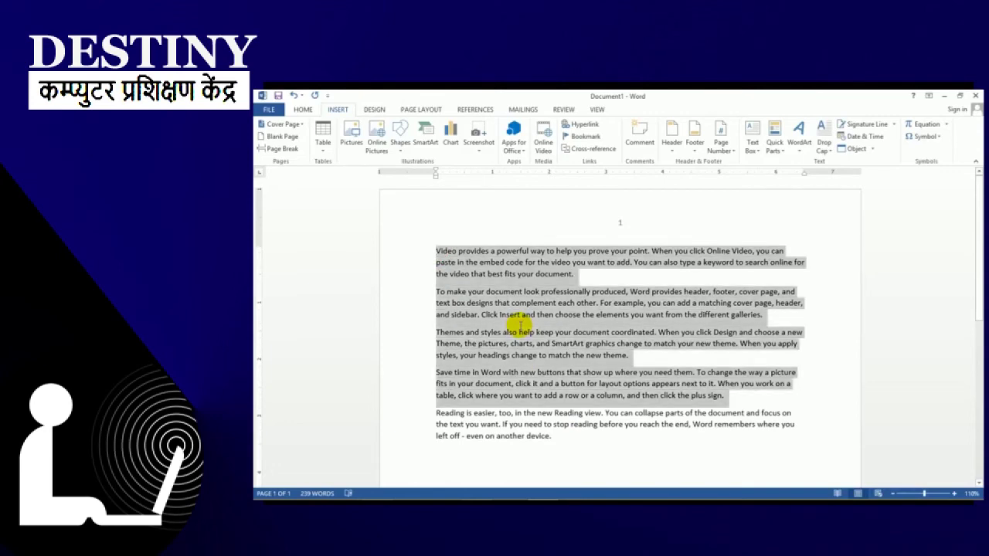
key(shift+Down)
key(shift+Down)
key(shift+Down)
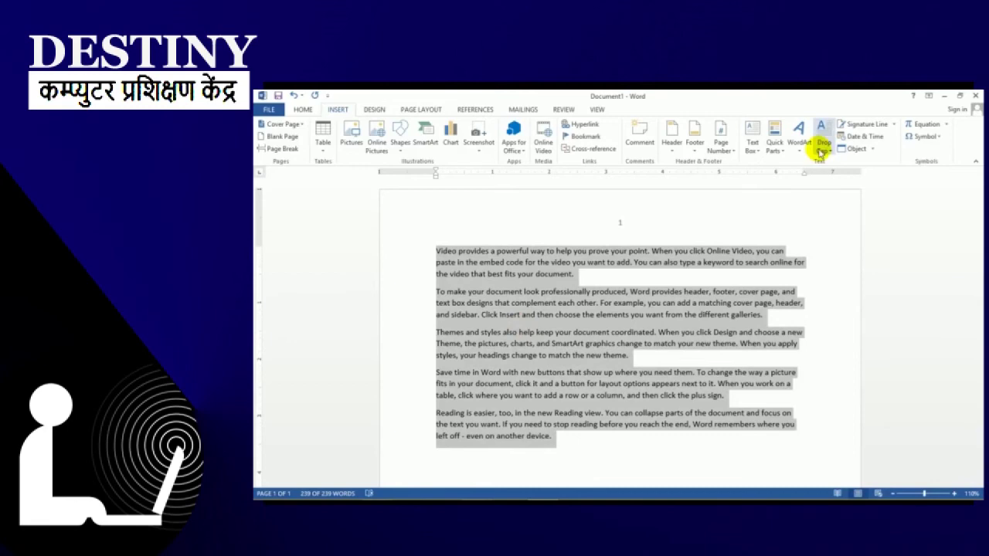
click(821, 150)
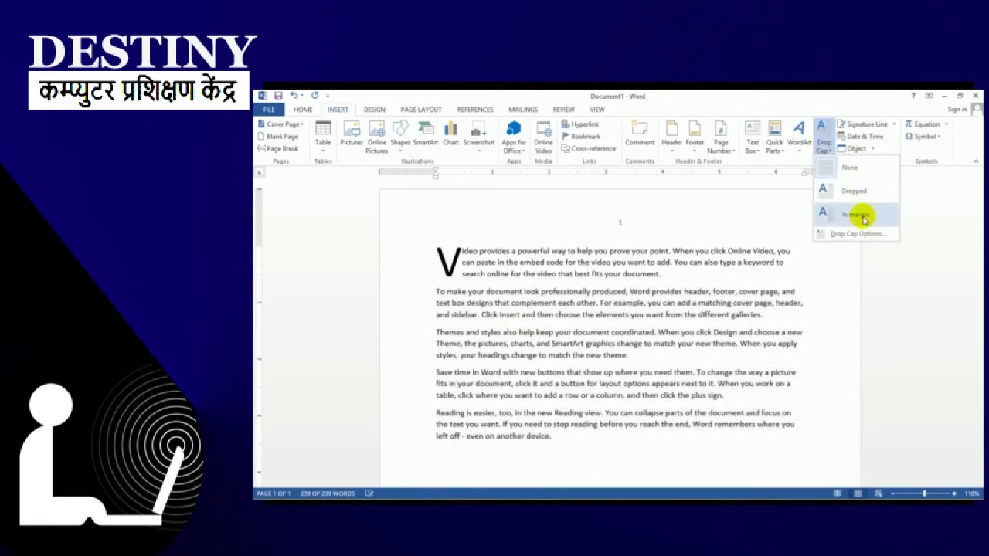
click(862, 198)
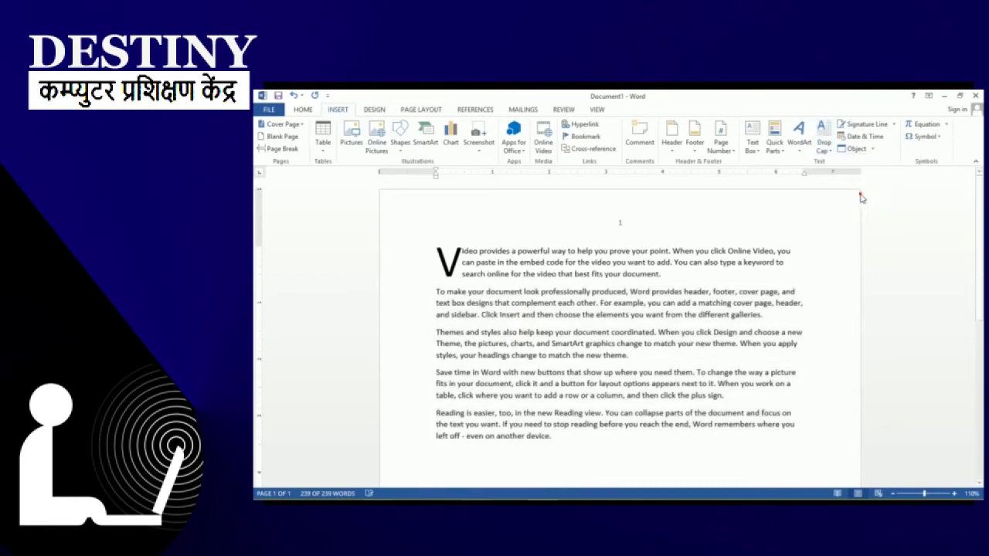
click(558, 363)
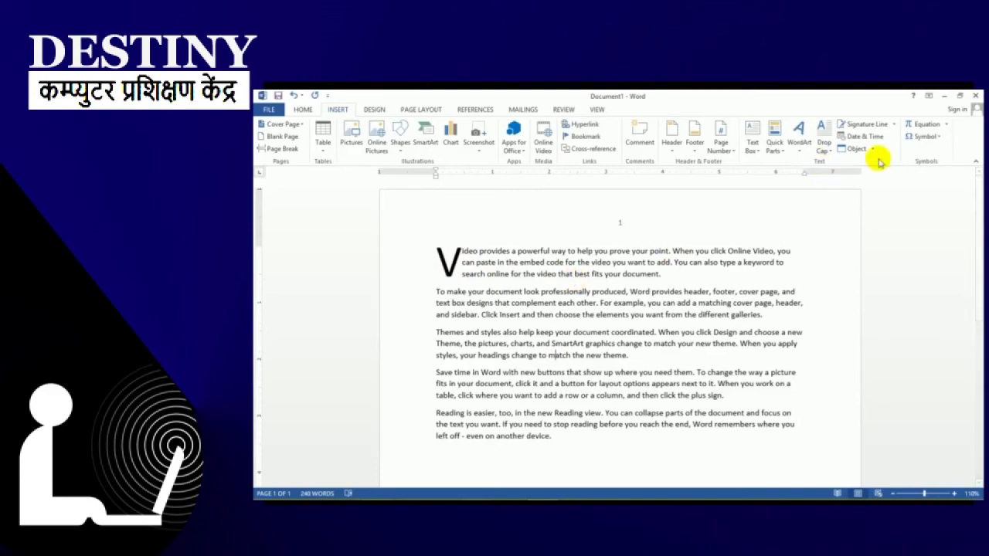
- Add blank lines below the last paragraph and insert a signature line with the suggested signer's name
scroll(684, 340, down, 2)
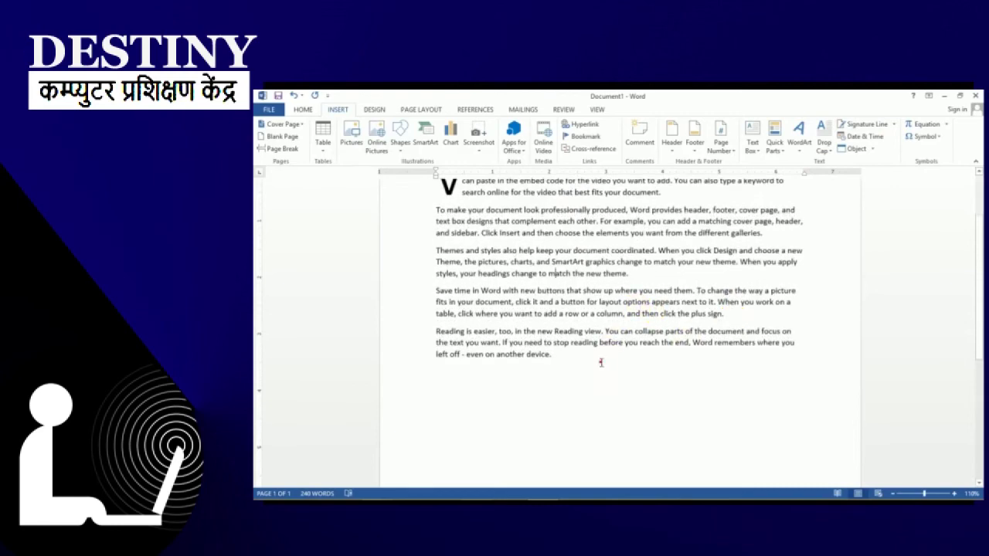
key(Return)
key(Return)
key(Return)
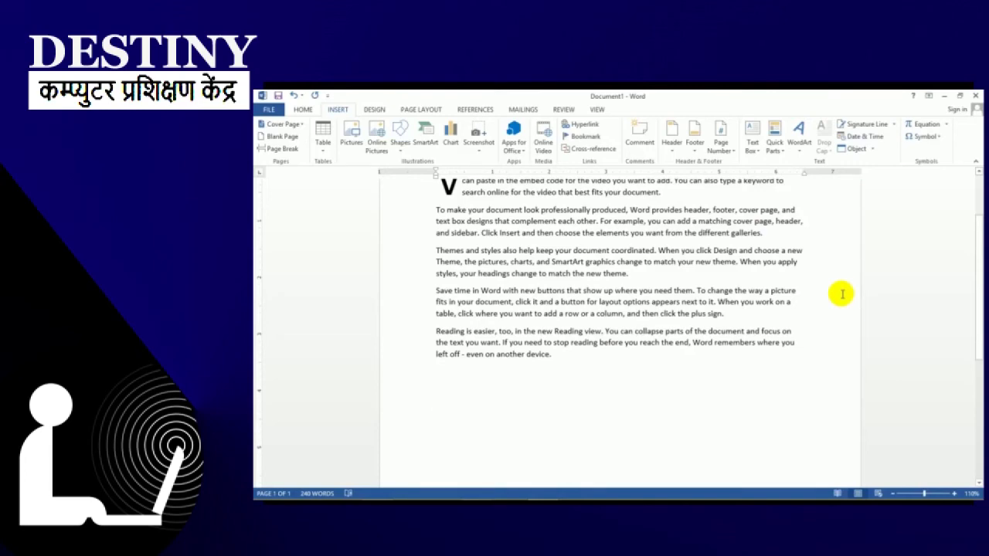
click(868, 126)
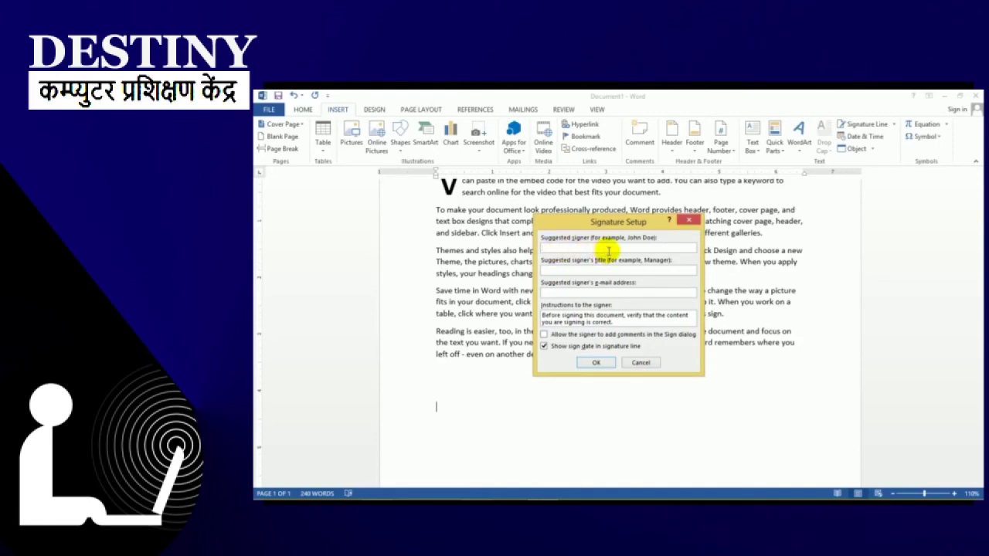
text(Abhishek)
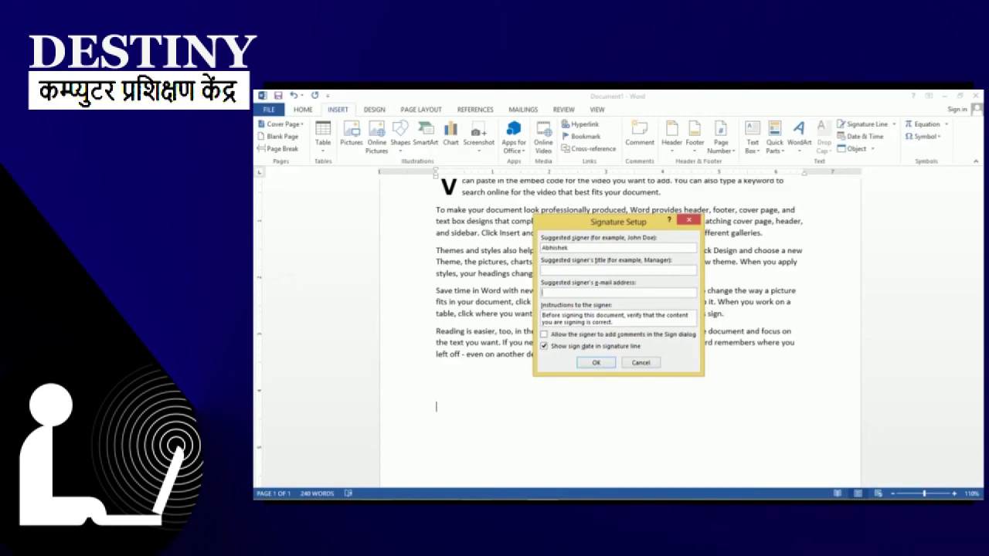
click(596, 363)
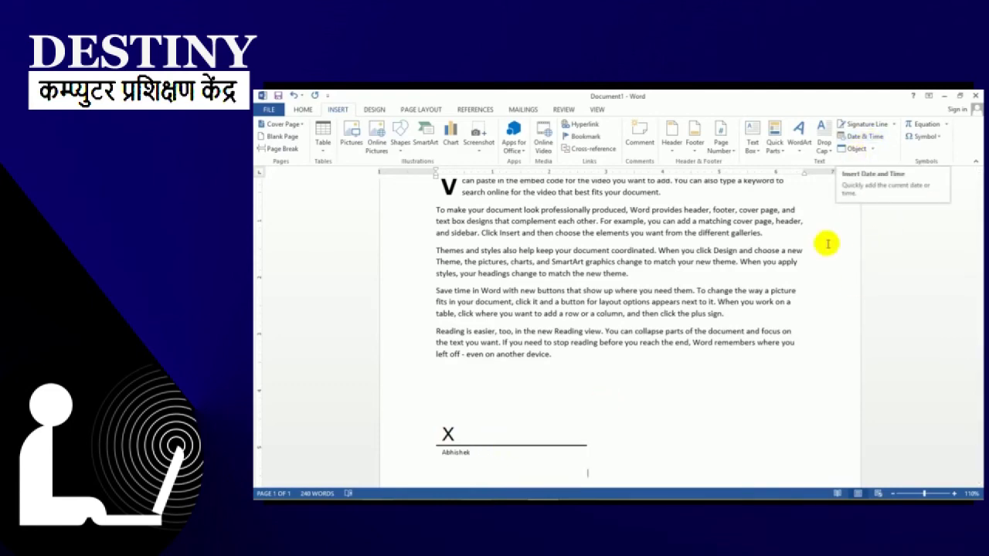
- Insert the current date in the 4.7.2017 format on a new line directly below the last paragraph
scroll(691, 364, down, 2)
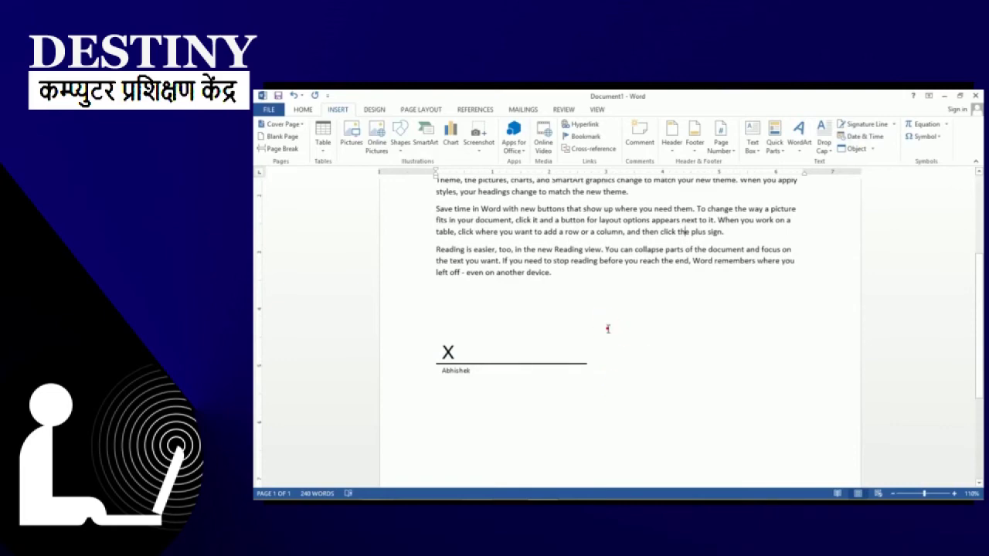
click(567, 272)
key(Return)
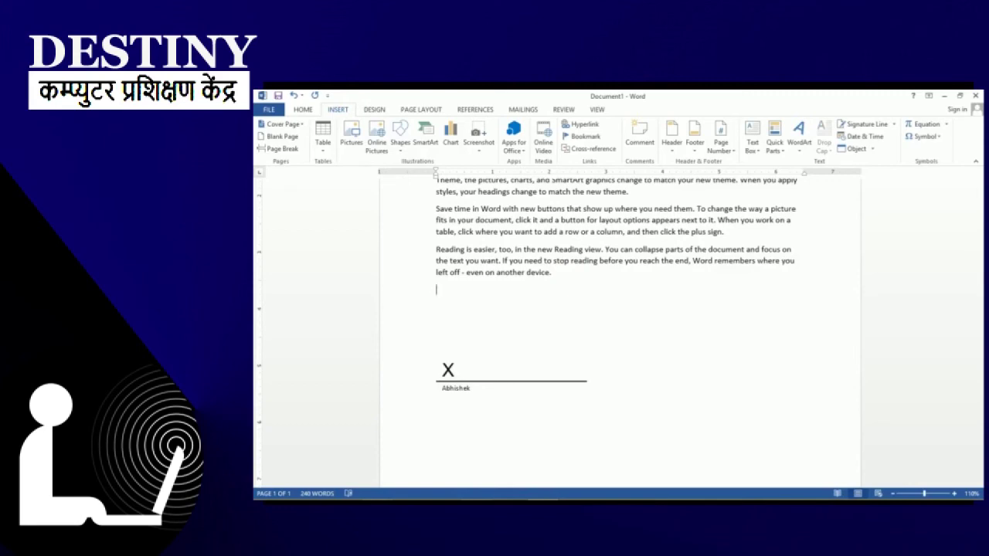
click(857, 136)
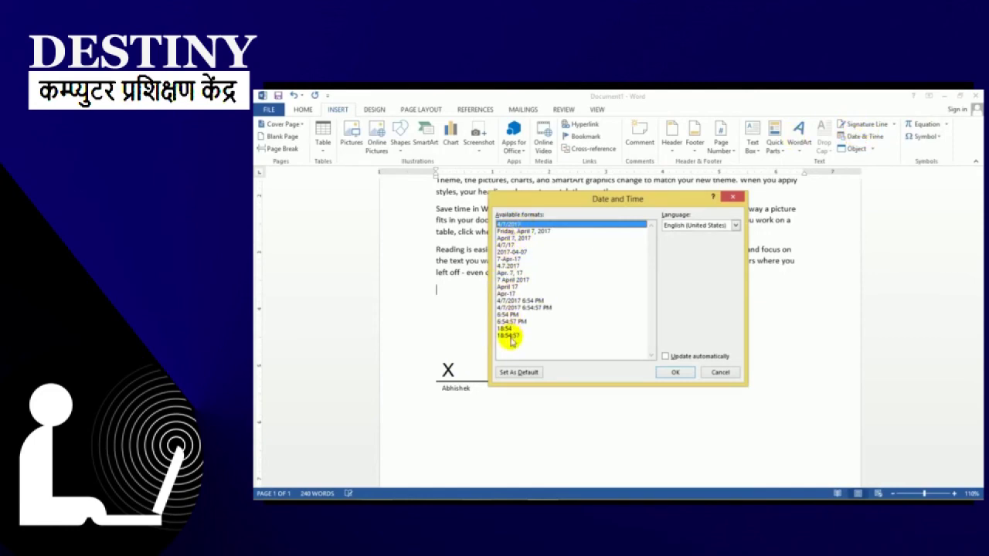
click(507, 266)
click(673, 374)
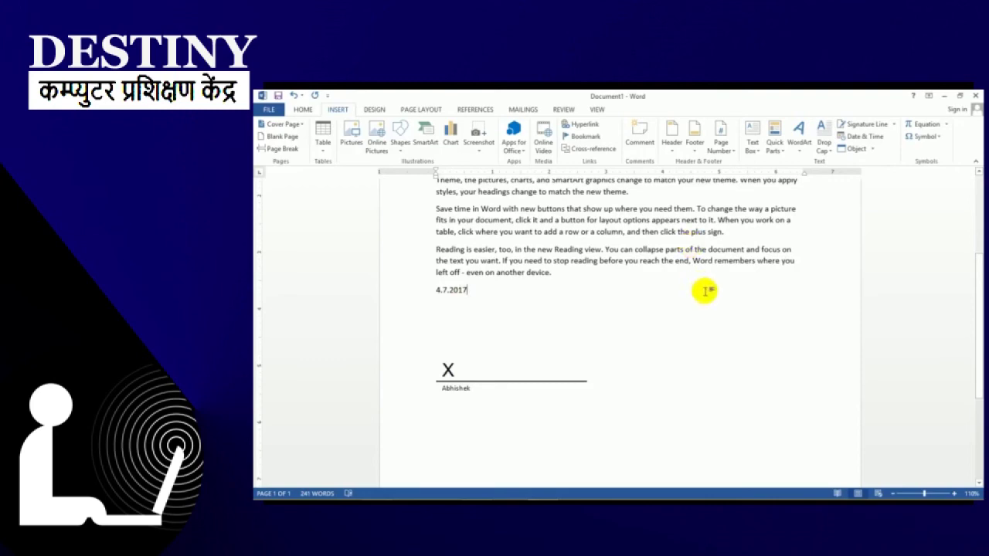
- Insert a new Bitmap Image object after the date and open it for drawing in Paint
click(872, 150)
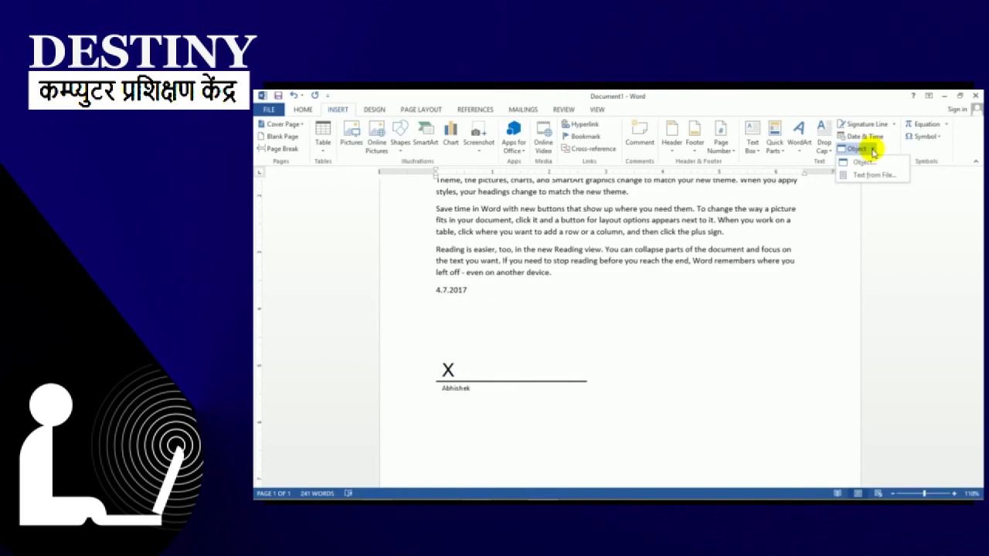
click(867, 161)
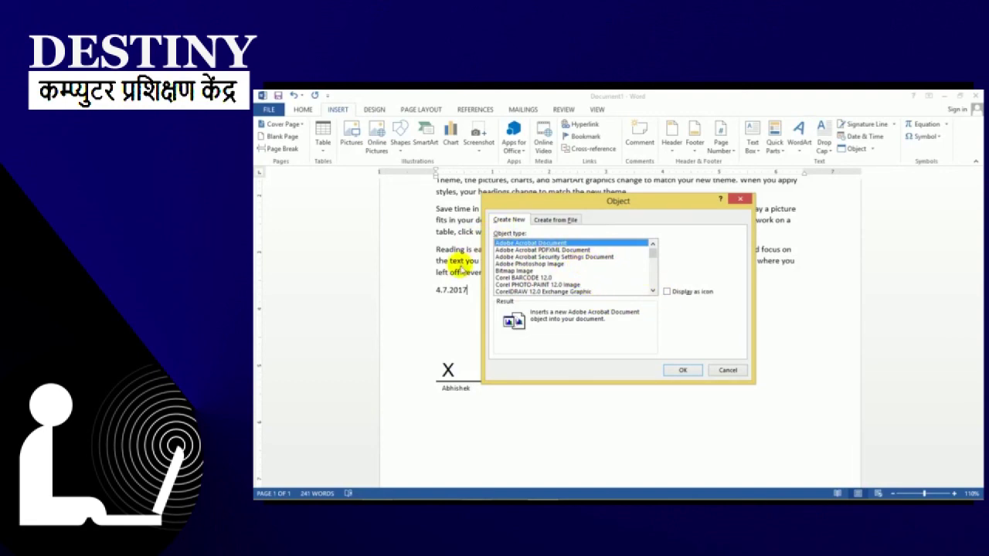
click(517, 272)
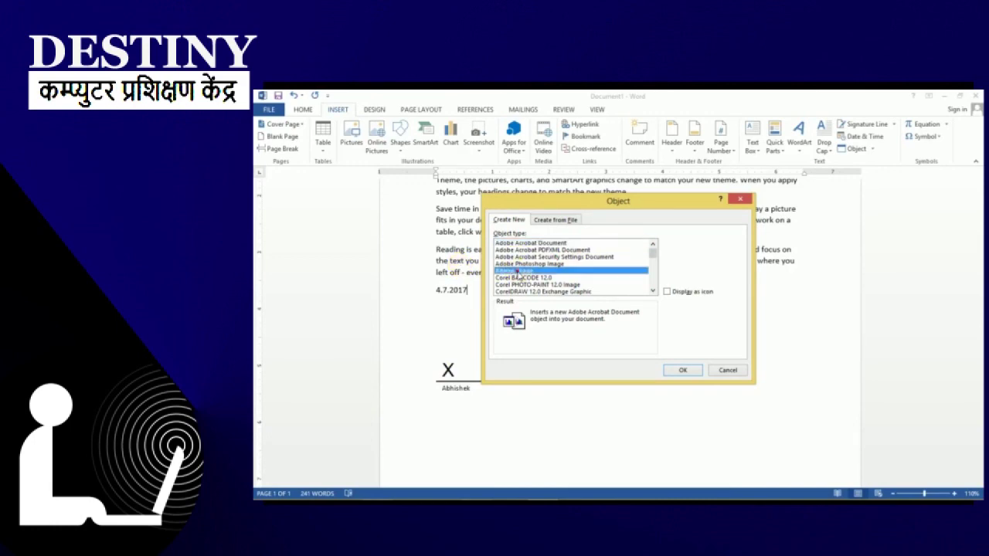
click(681, 369)
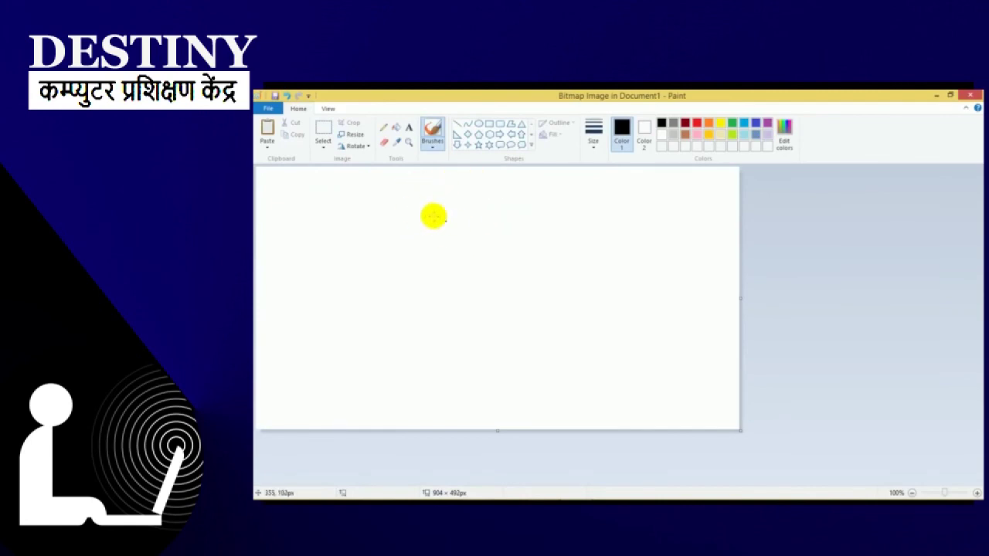
- Draw a black-outlined rectangle of about 332 × 156 px on the canvas and fill it with yellow
click(489, 124)
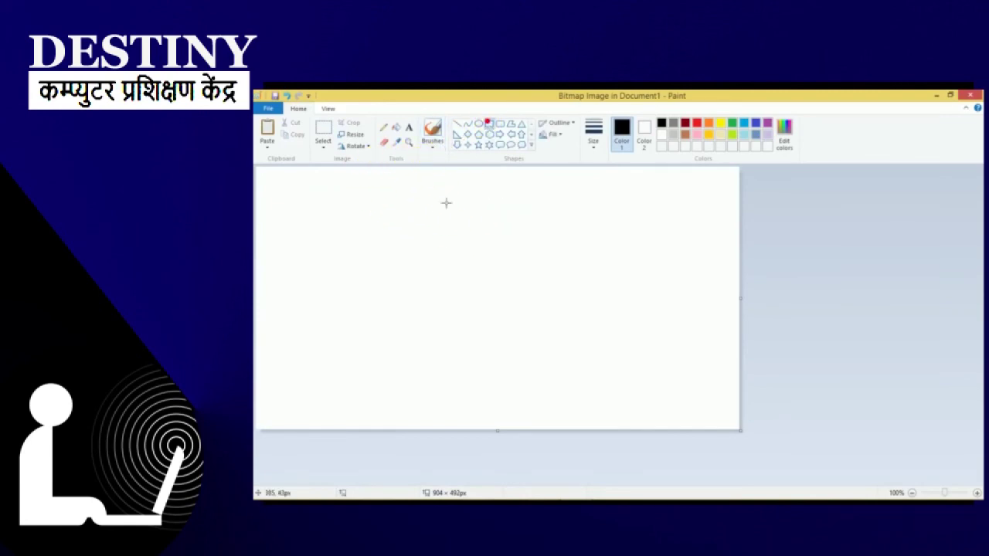
drag(376, 213, 554, 296)
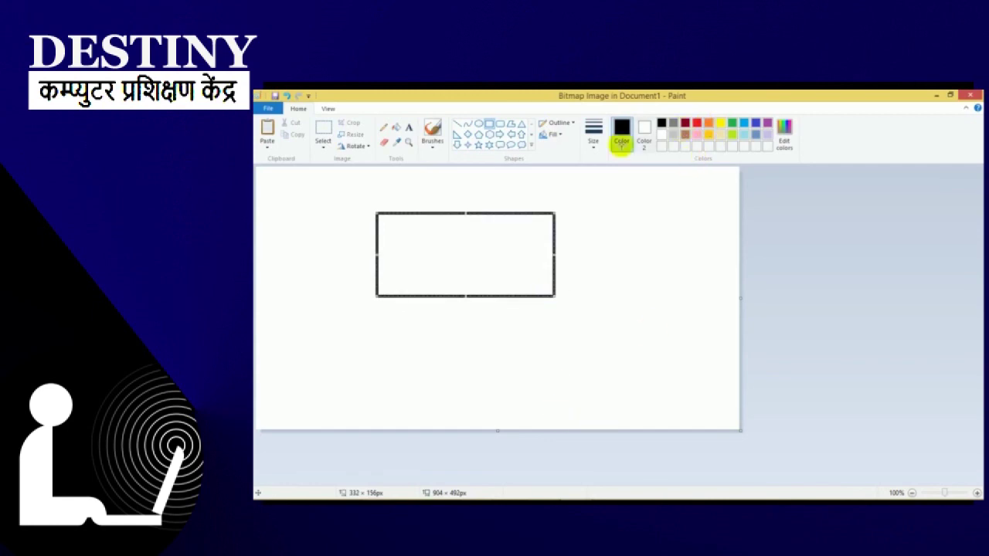
click(396, 127)
click(719, 122)
click(521, 274)
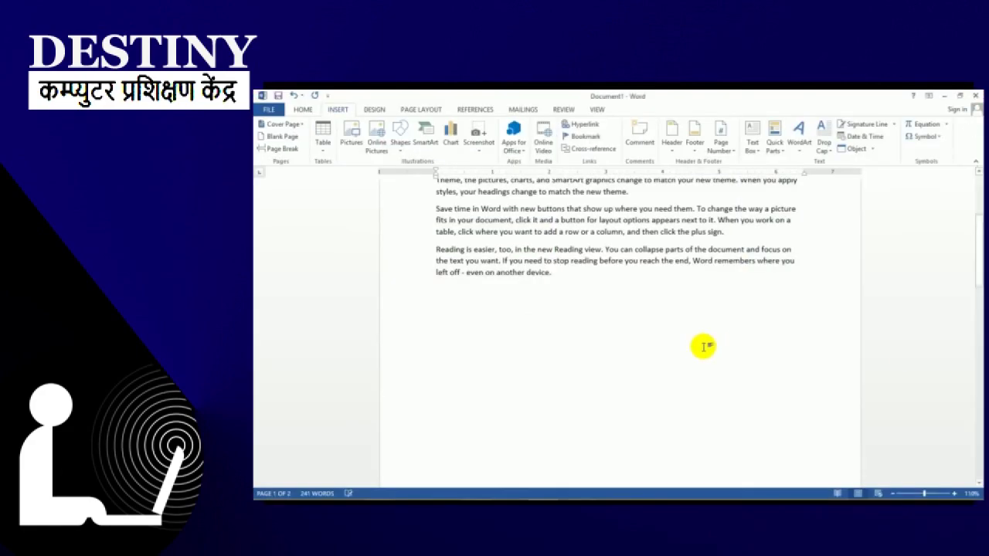
- Delete the embedded bitmap image below the date in the Word document
scroll(653, 313, up, 2)
scroll(656, 301, down, 10)
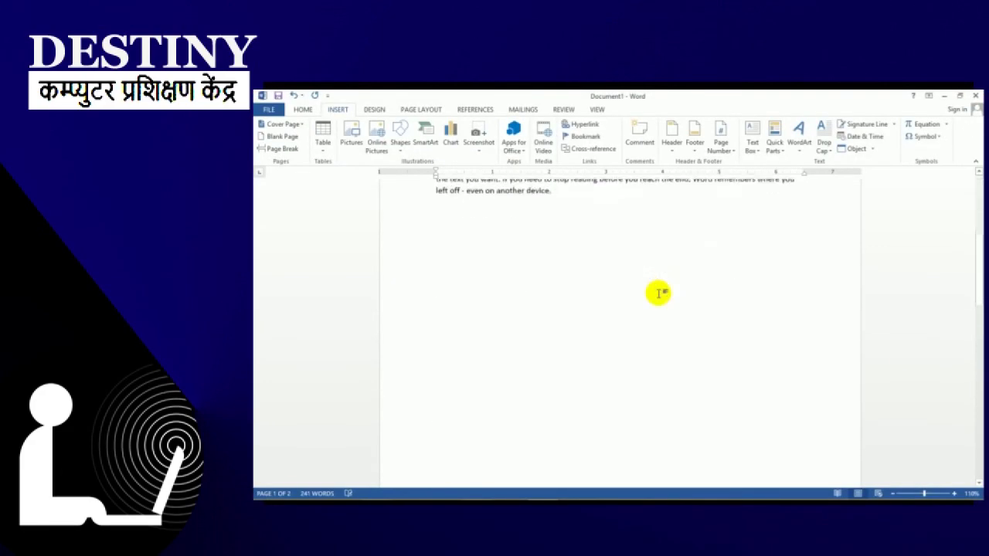
click(657, 283)
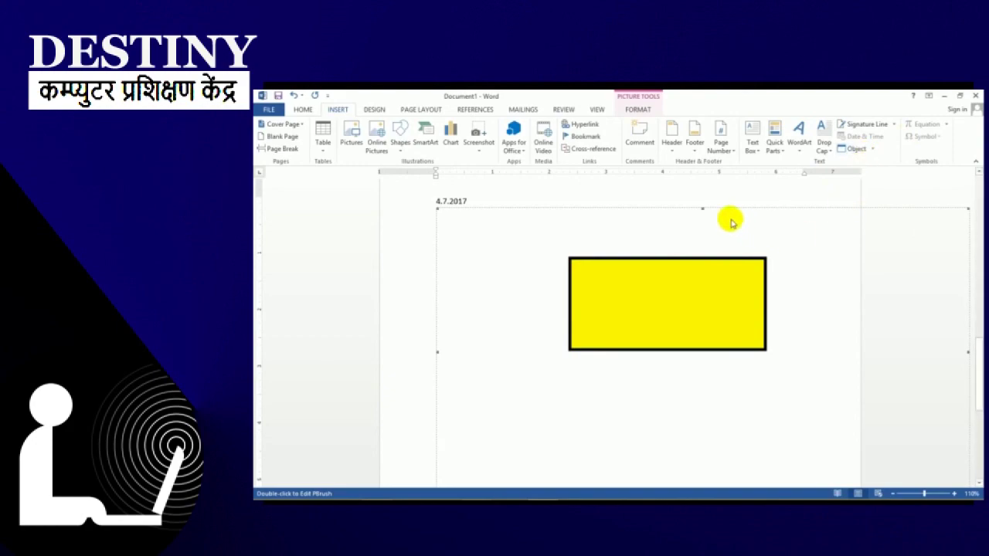
key(Delete)
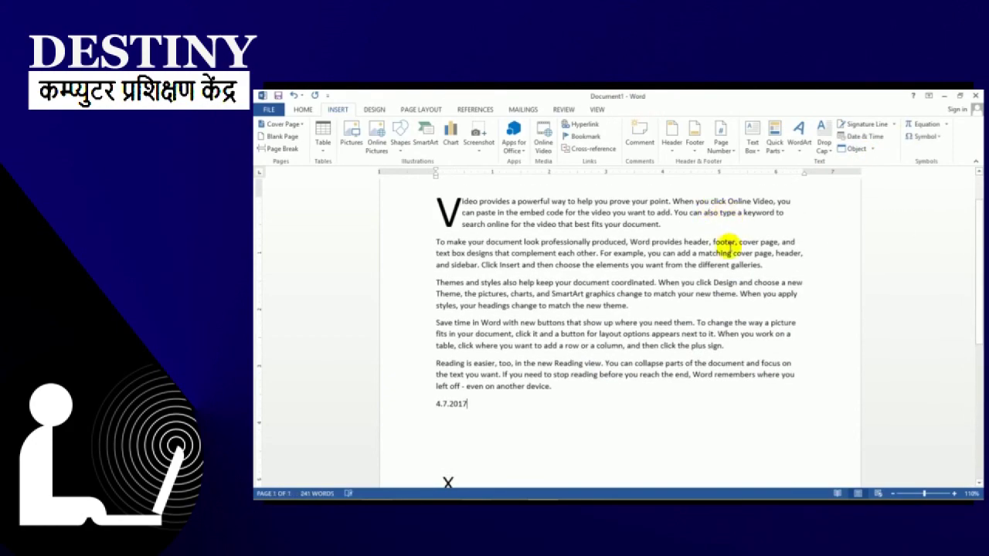
- Insert the built-in Fourier Series equation after the date and place the cursor on the empty line below it
click(945, 124)
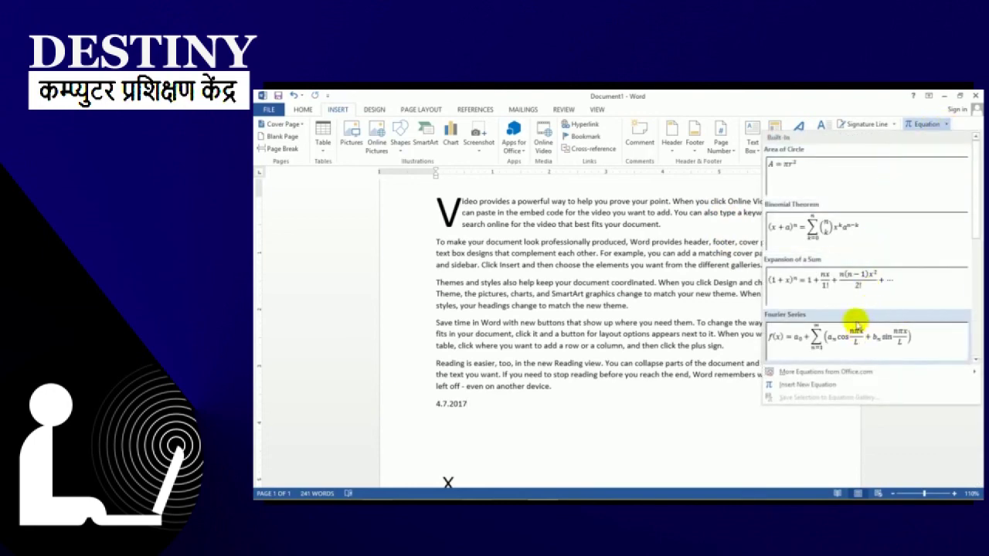
click(819, 344)
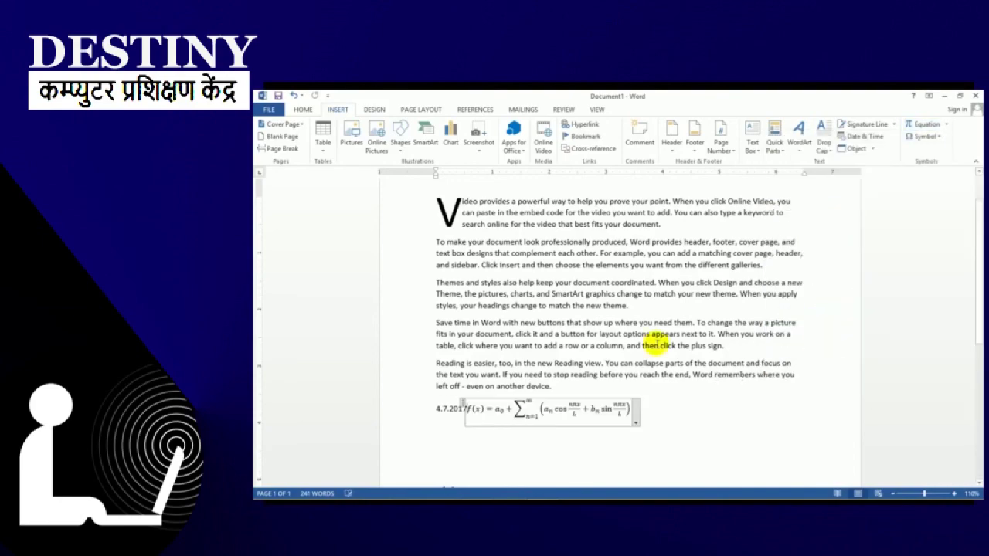
scroll(579, 263, down, 3)
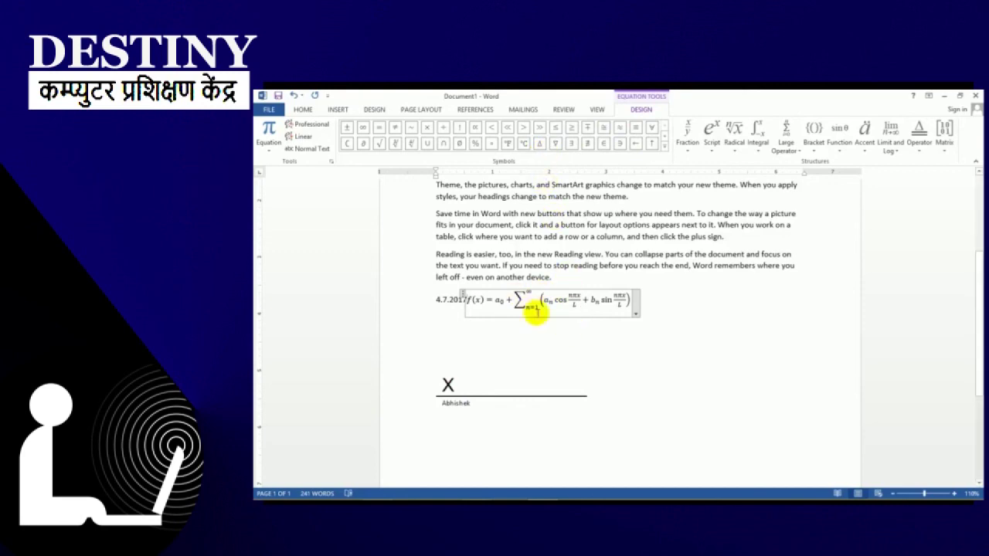
click(662, 324)
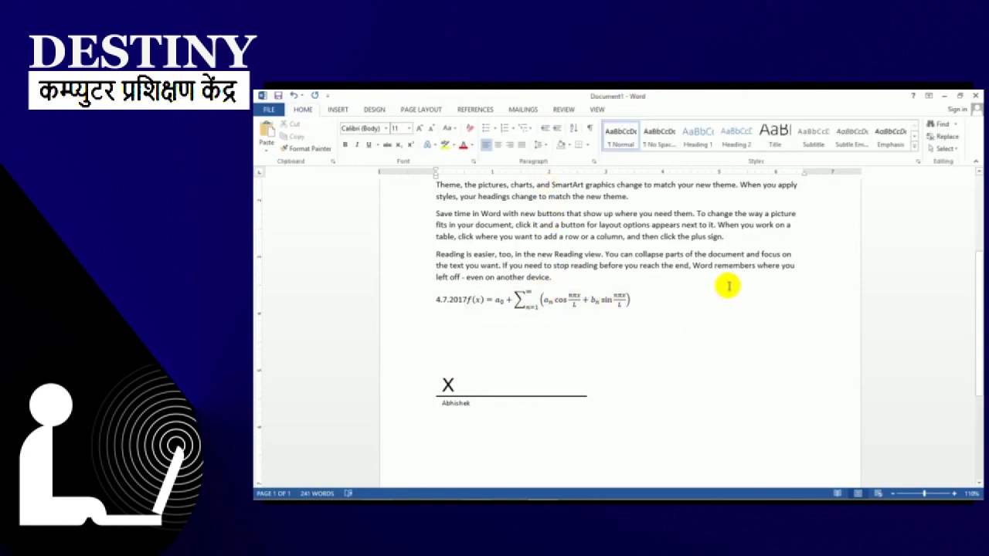
- Insert the copyright symbol © on the empty line below the equation
scroll(728, 287, up, 1)
click(338, 109)
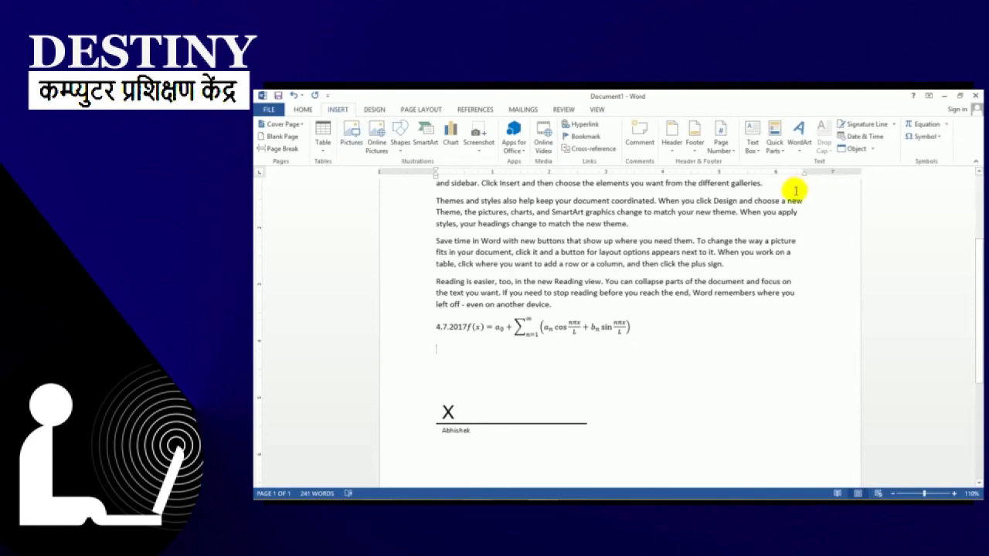
click(936, 136)
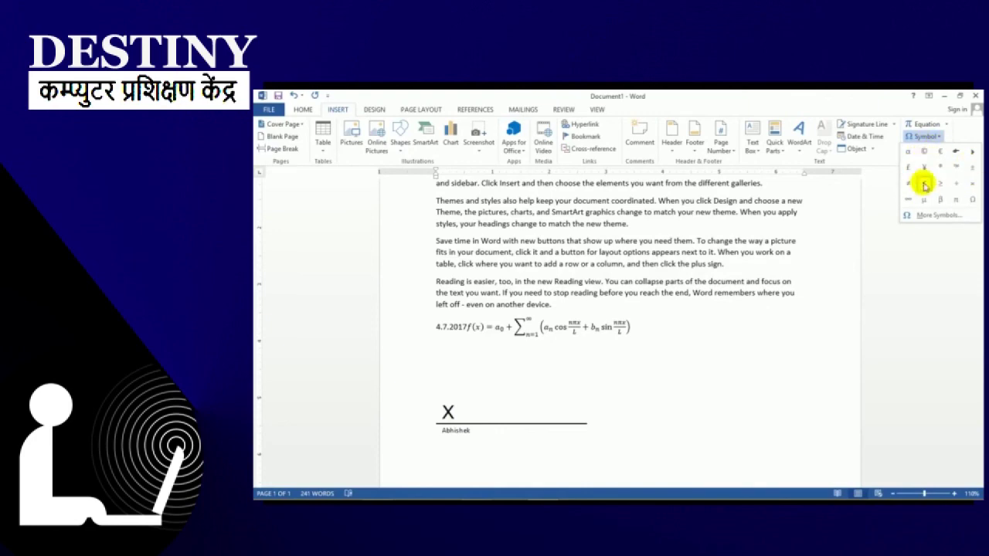
click(682, 335)
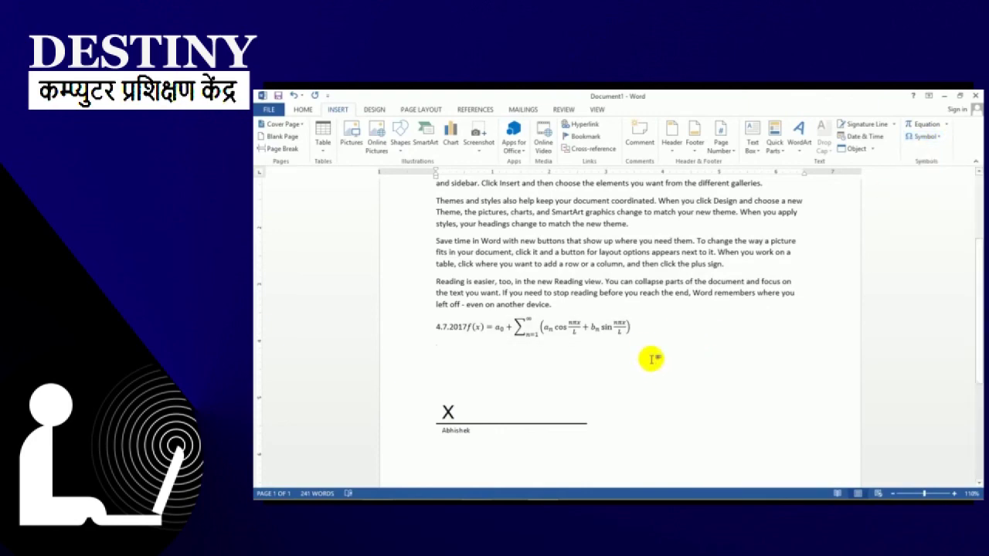
click(435, 348)
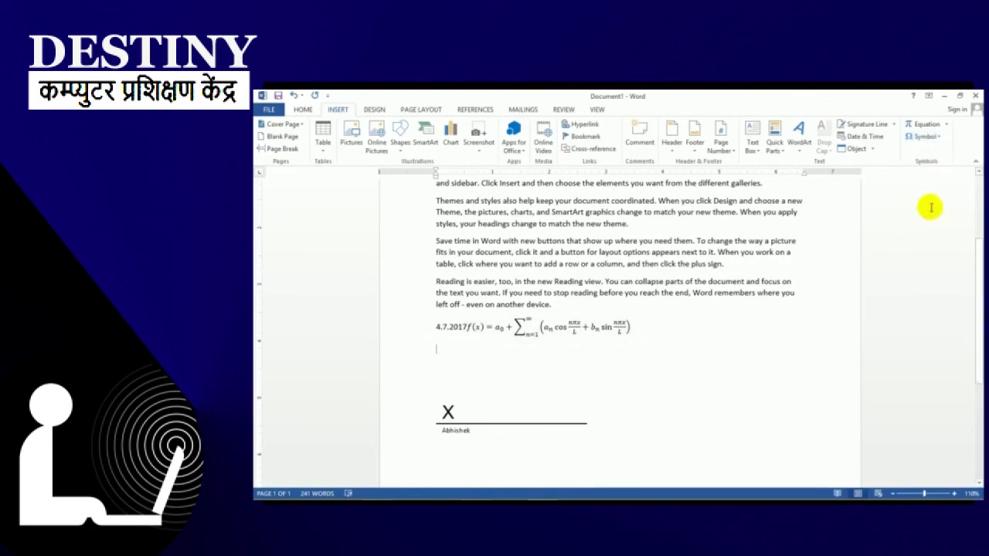
click(927, 136)
click(922, 153)
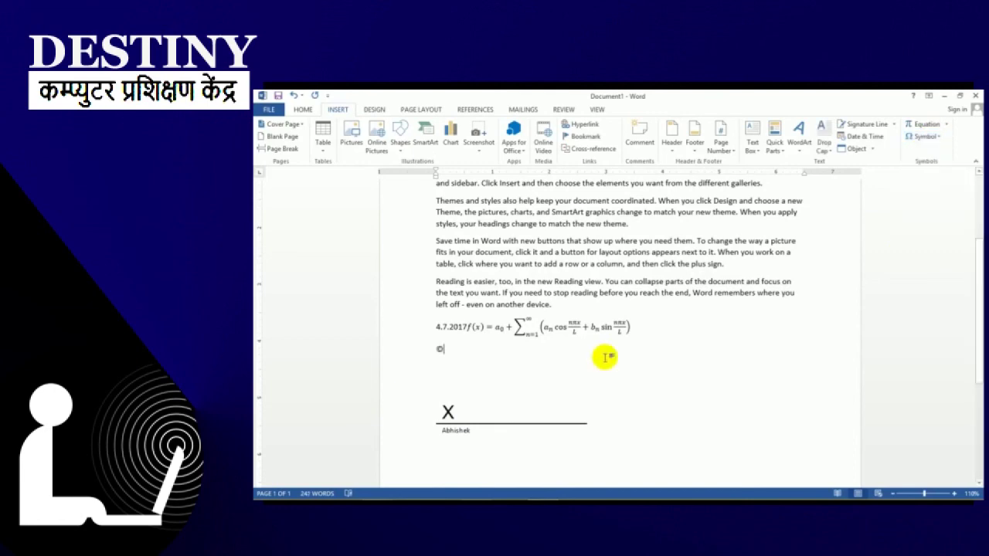